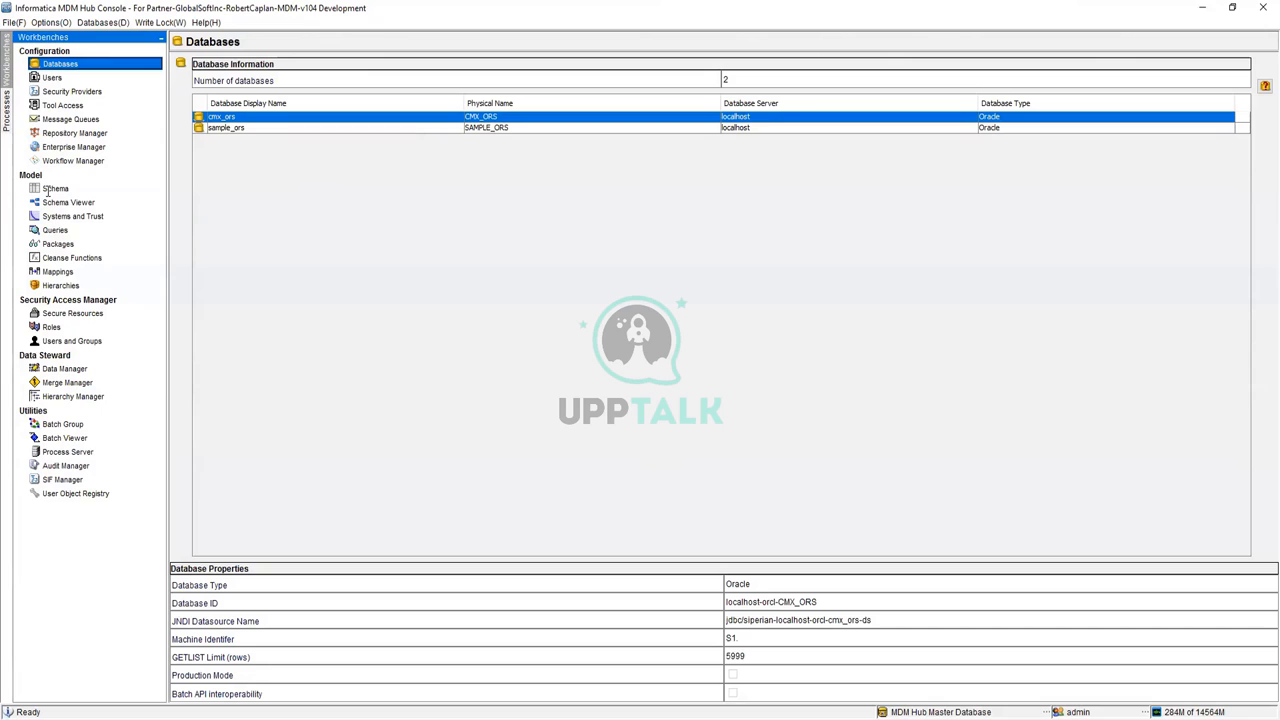
Review the Consolidation, Management and Share processes, including the Refresh data process, and return to the workbenches
left_click(6, 108)
left_click(48, 71)
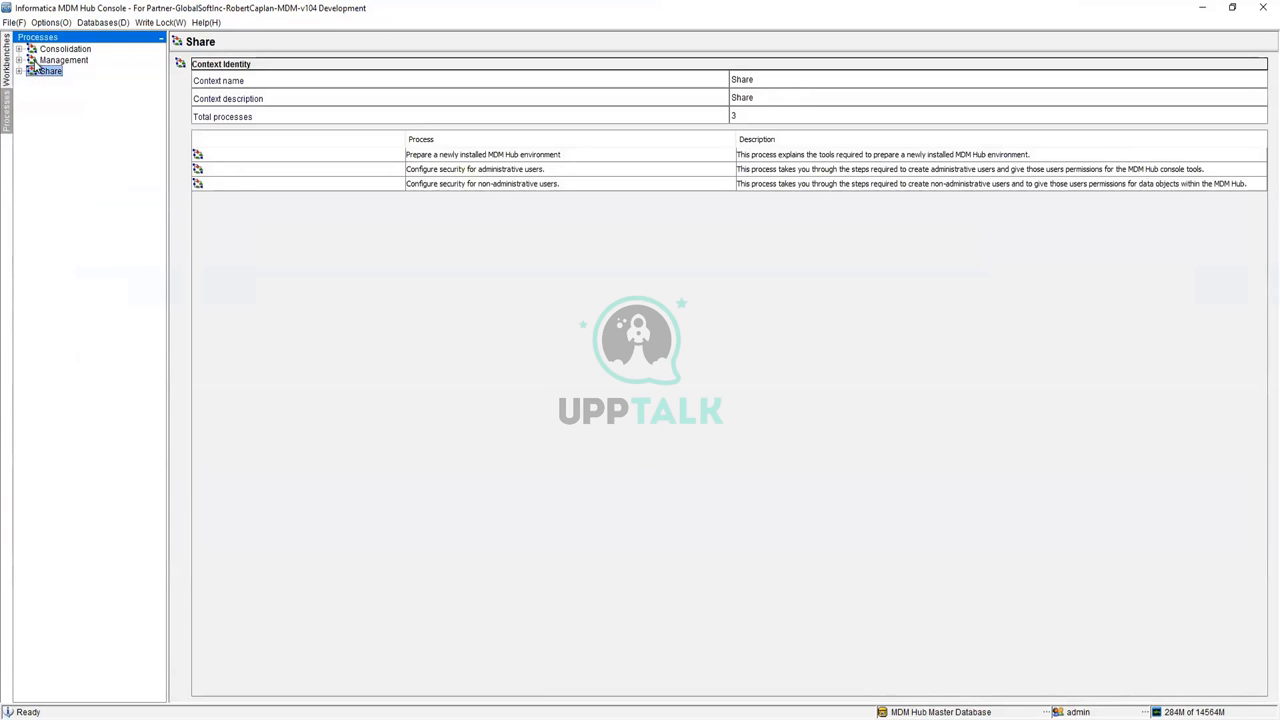
left_click(40, 64)
left_click(19, 60)
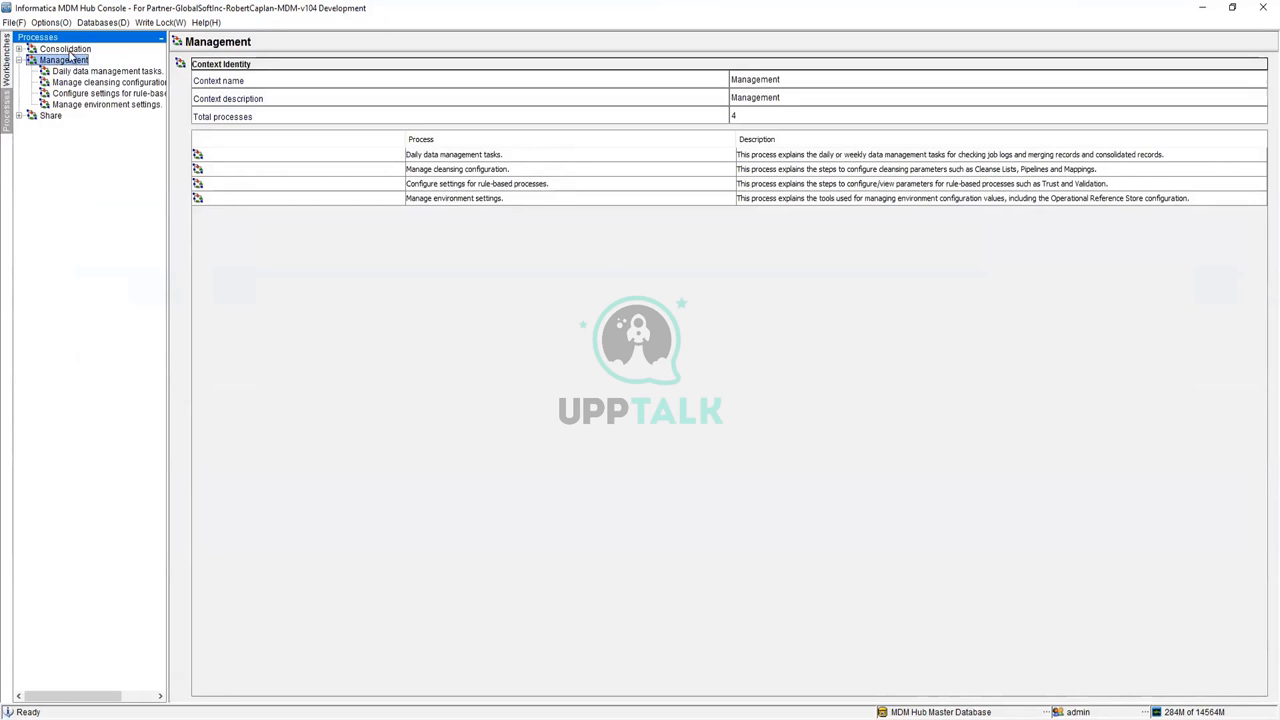
left_click(66, 49)
left_click(19, 49)
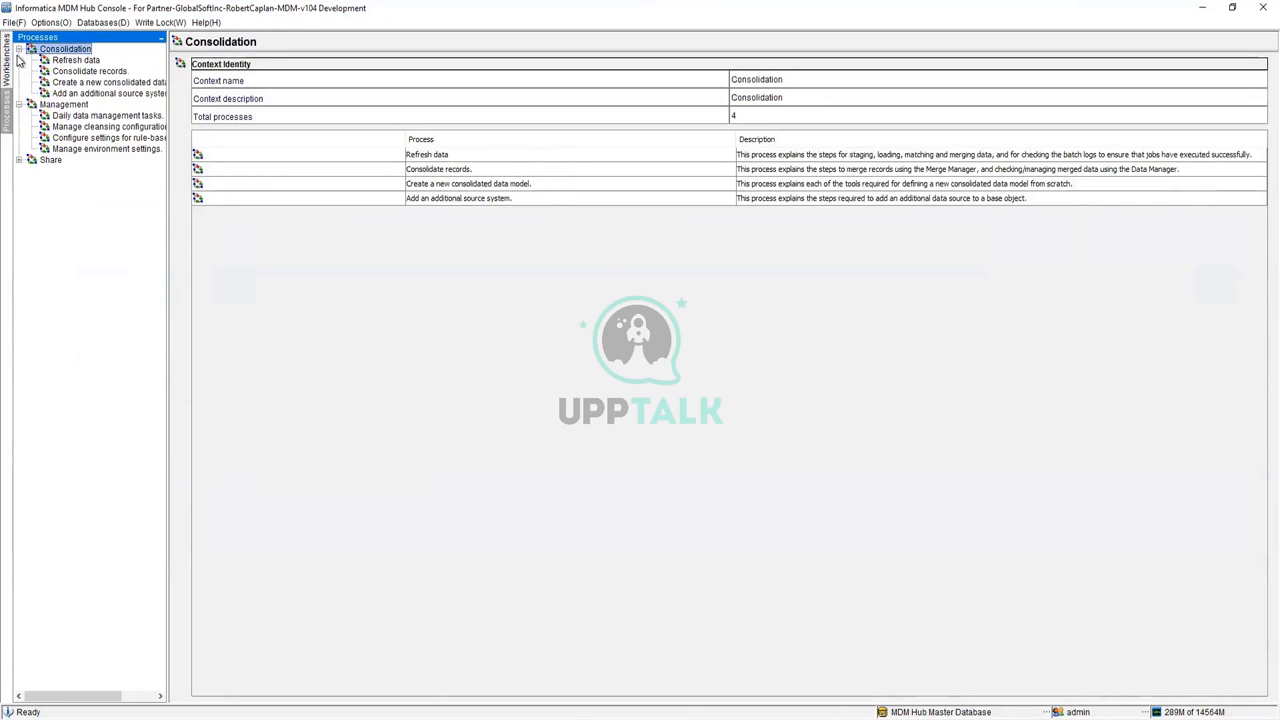
left_click(19, 160)
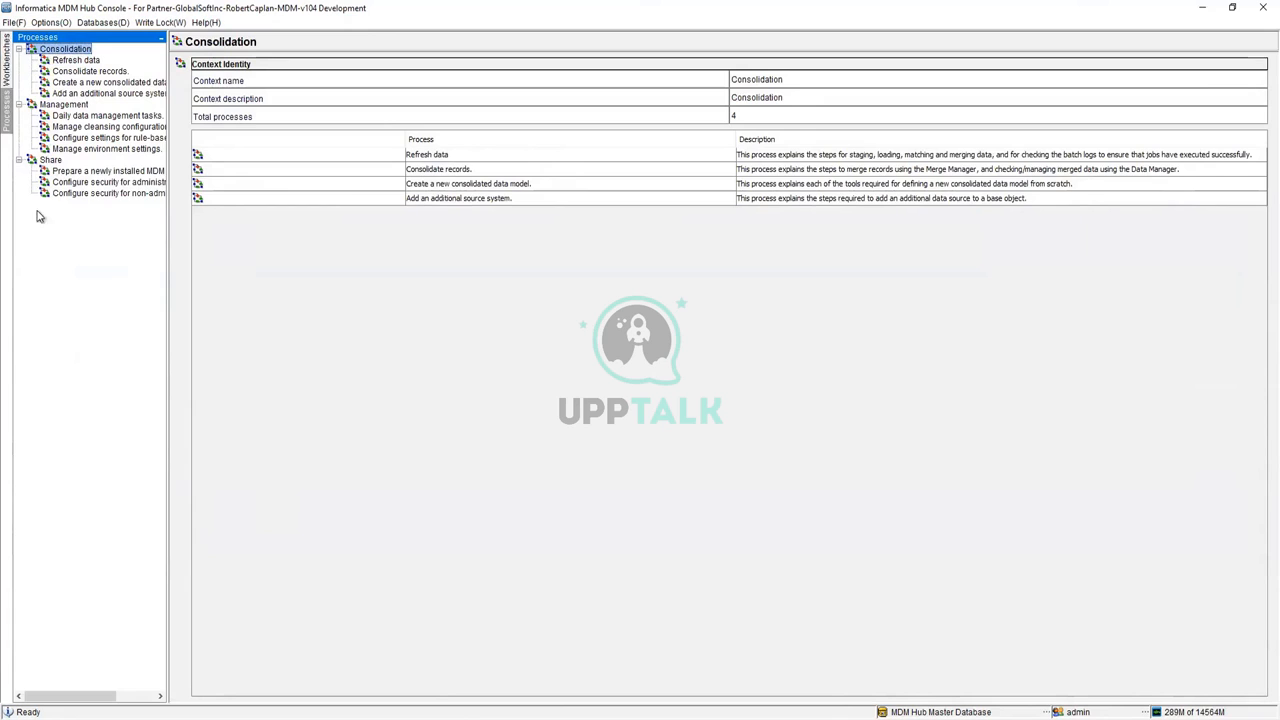
left_click(6, 74)
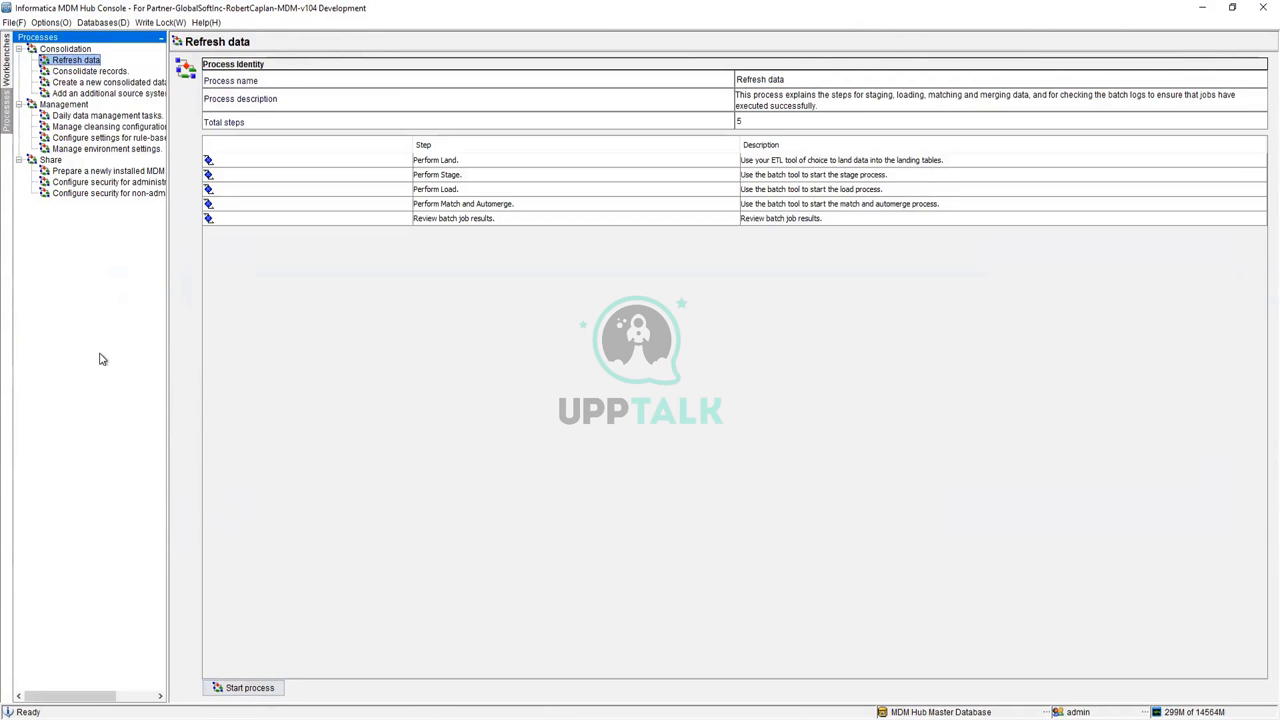
left_click(8, 58)
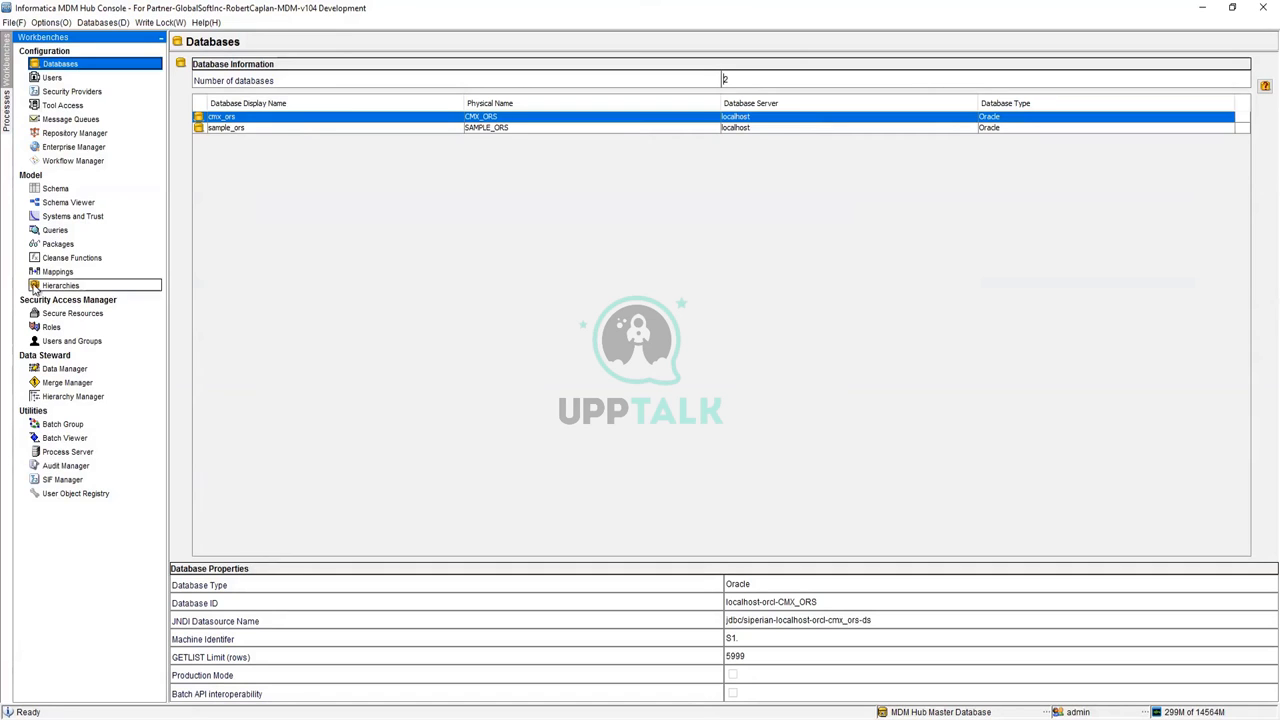
Collapse the Model, Security Access Manager, Data Steward and Utilities workbench groups
left_click(31, 175)
left_click(36, 189)
left_click(36, 203)
left_click(33, 218)
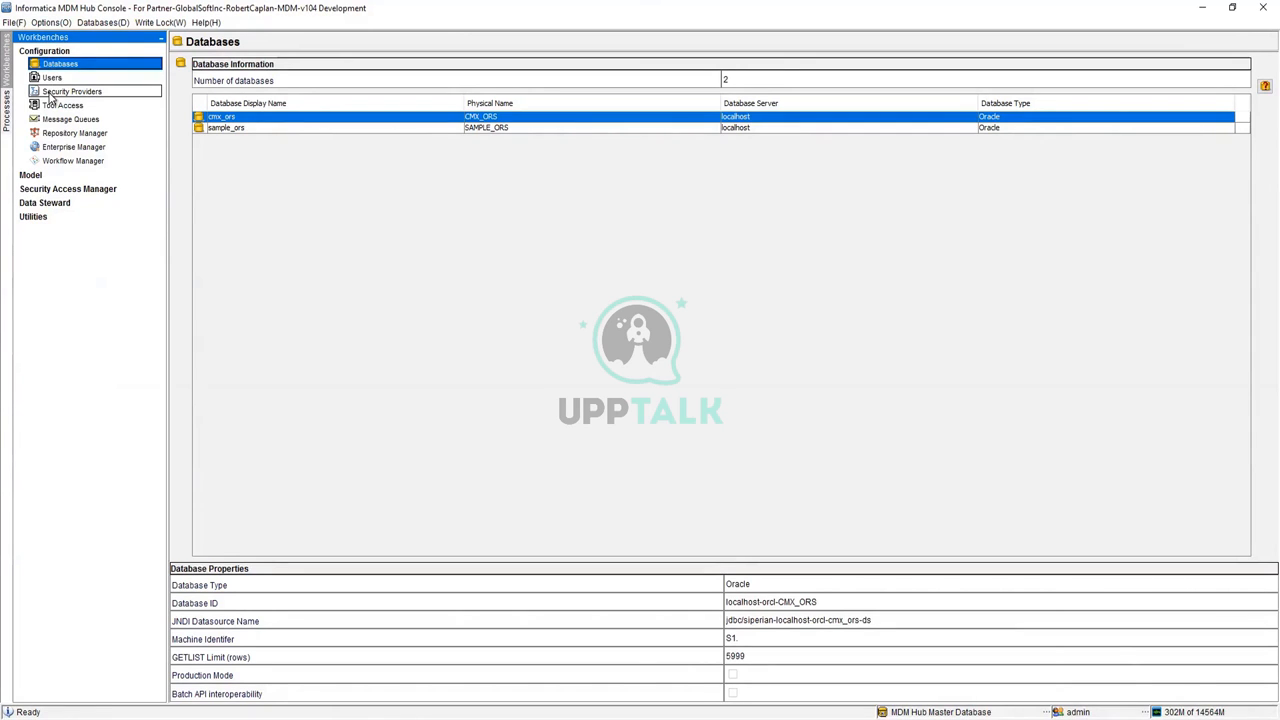
Expand the four collapsed workbench groups, opening the Schema, Secure Resources and Data Manager tools along the way
left_click(31, 175)
left_click(50, 189)
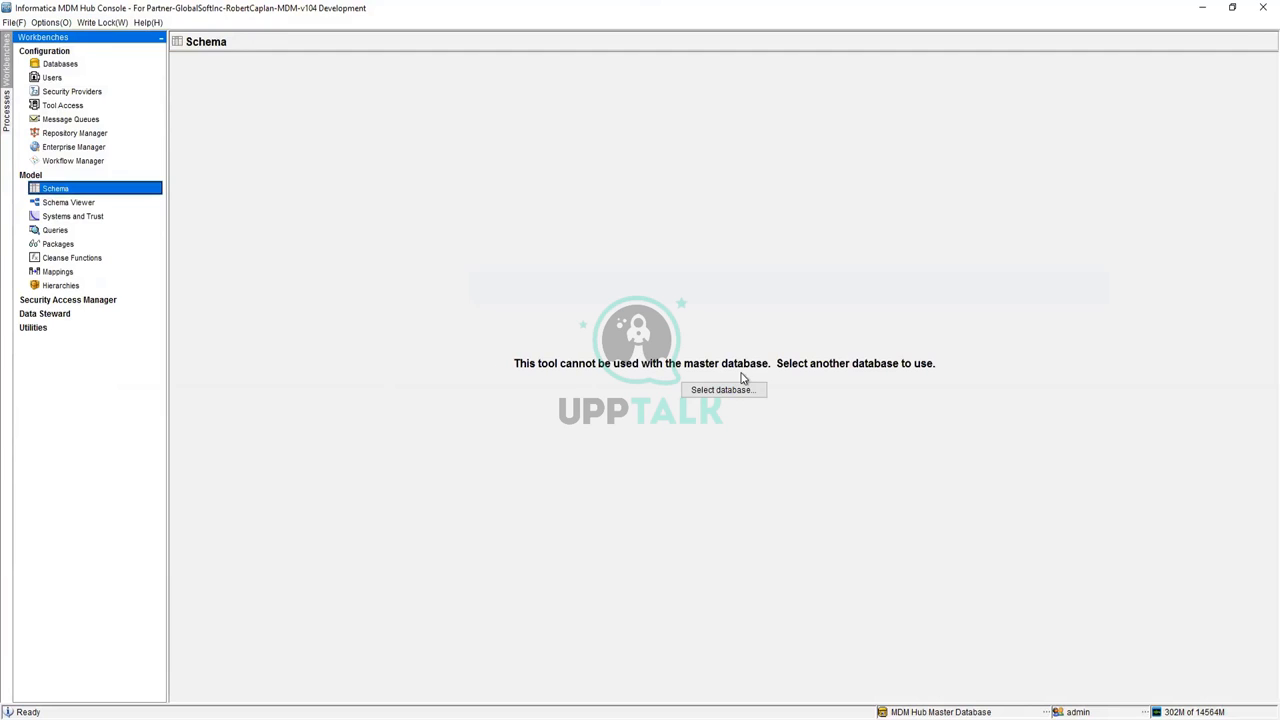
left_click(46, 302)
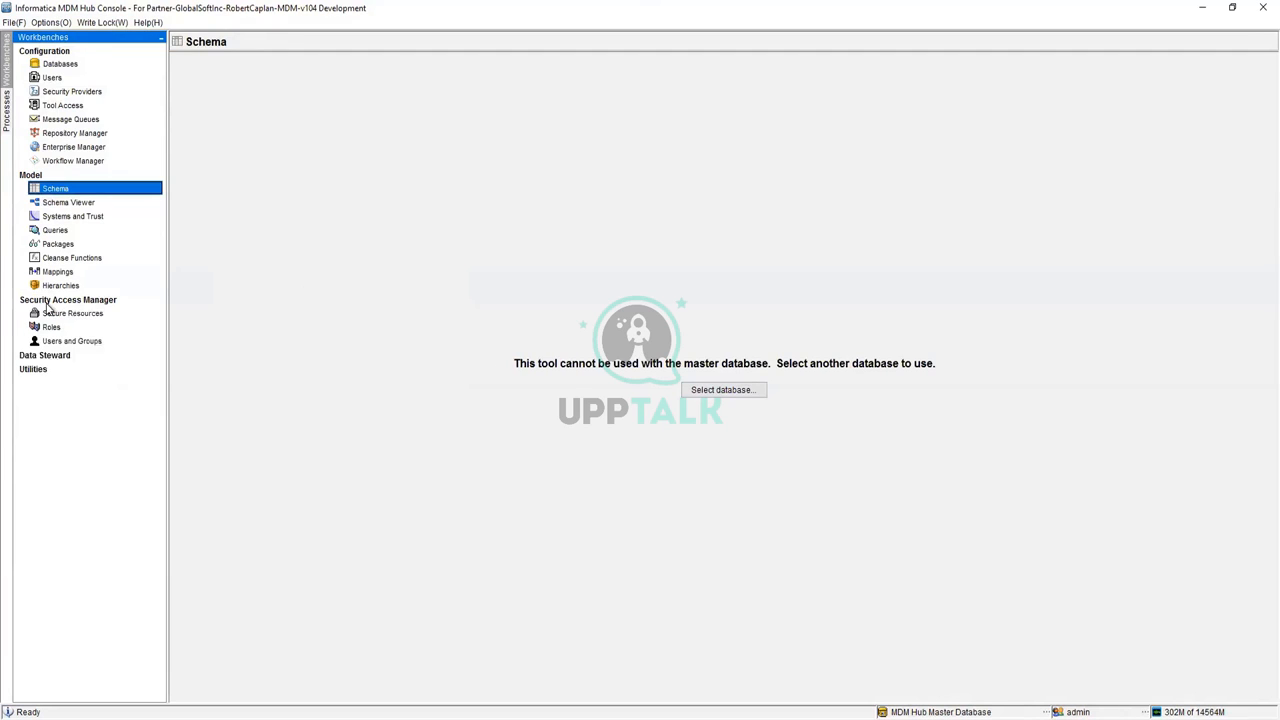
left_click(55, 313)
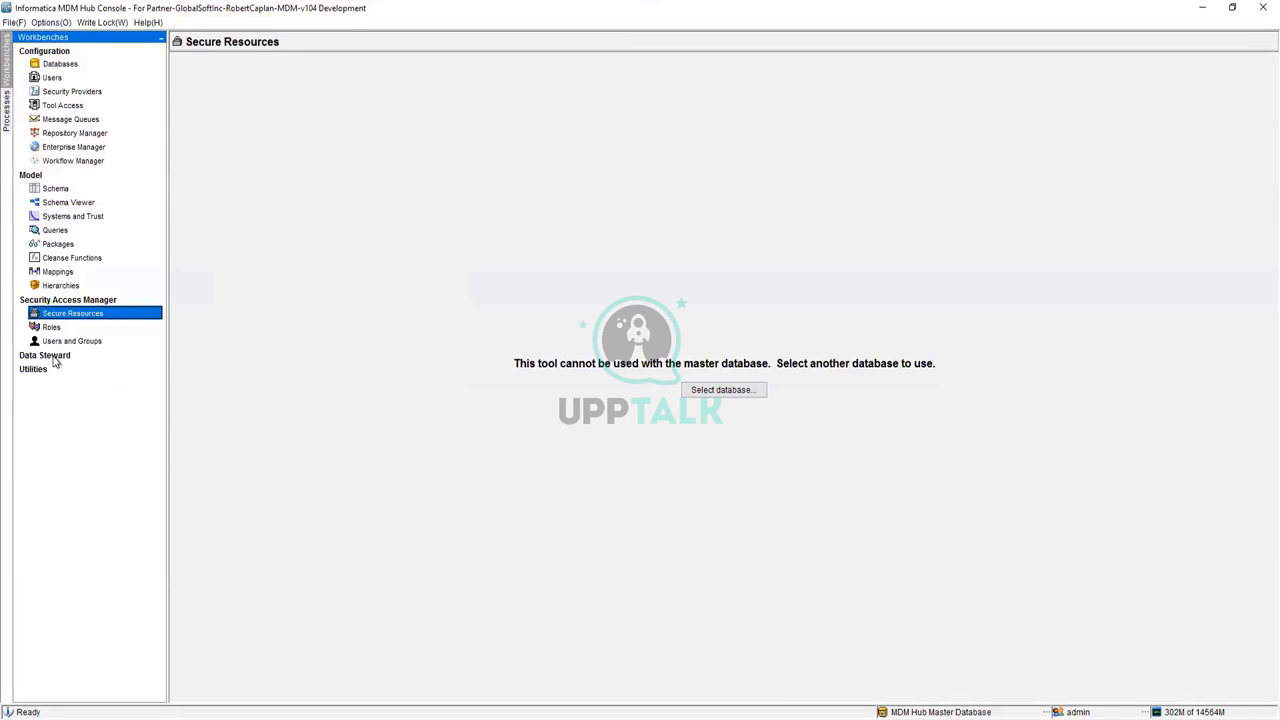
left_click(45, 355)
left_click(64, 369)
left_click(36, 411)
Open the Batch Group tool and connect it to the cmx_ors database
left_click(62, 424)
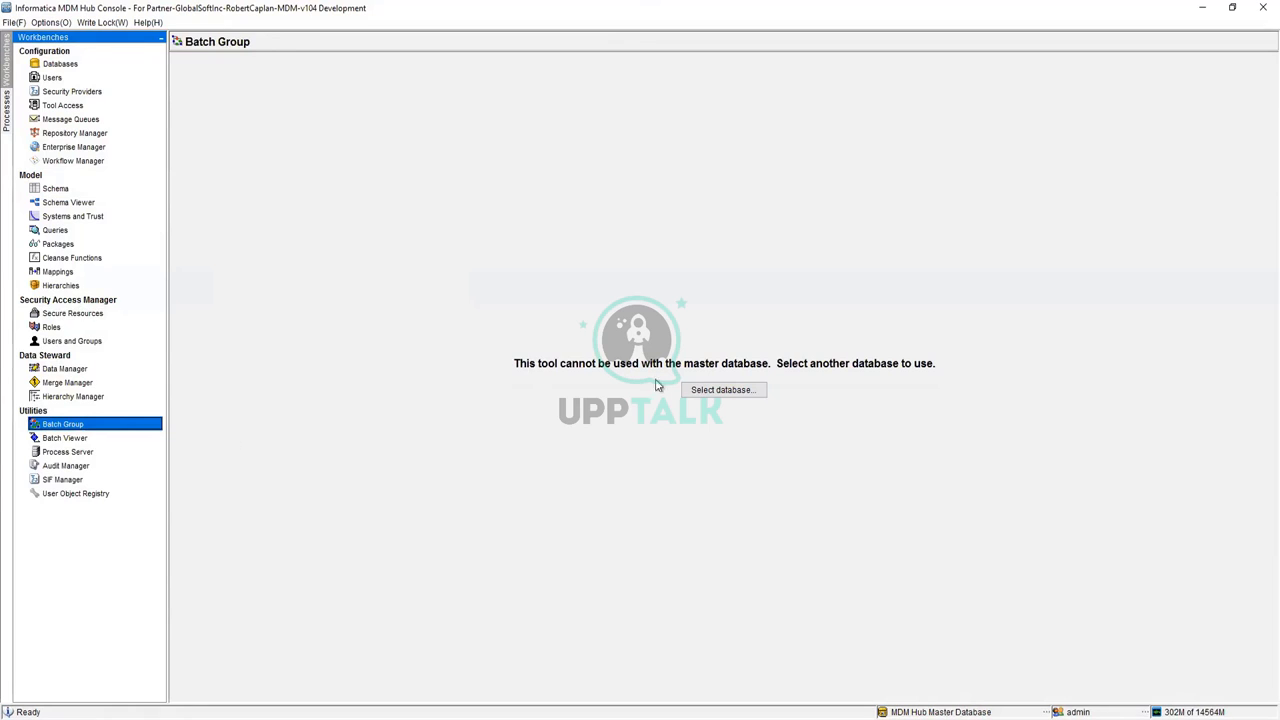
left_click(729, 391)
double_click(580, 322)
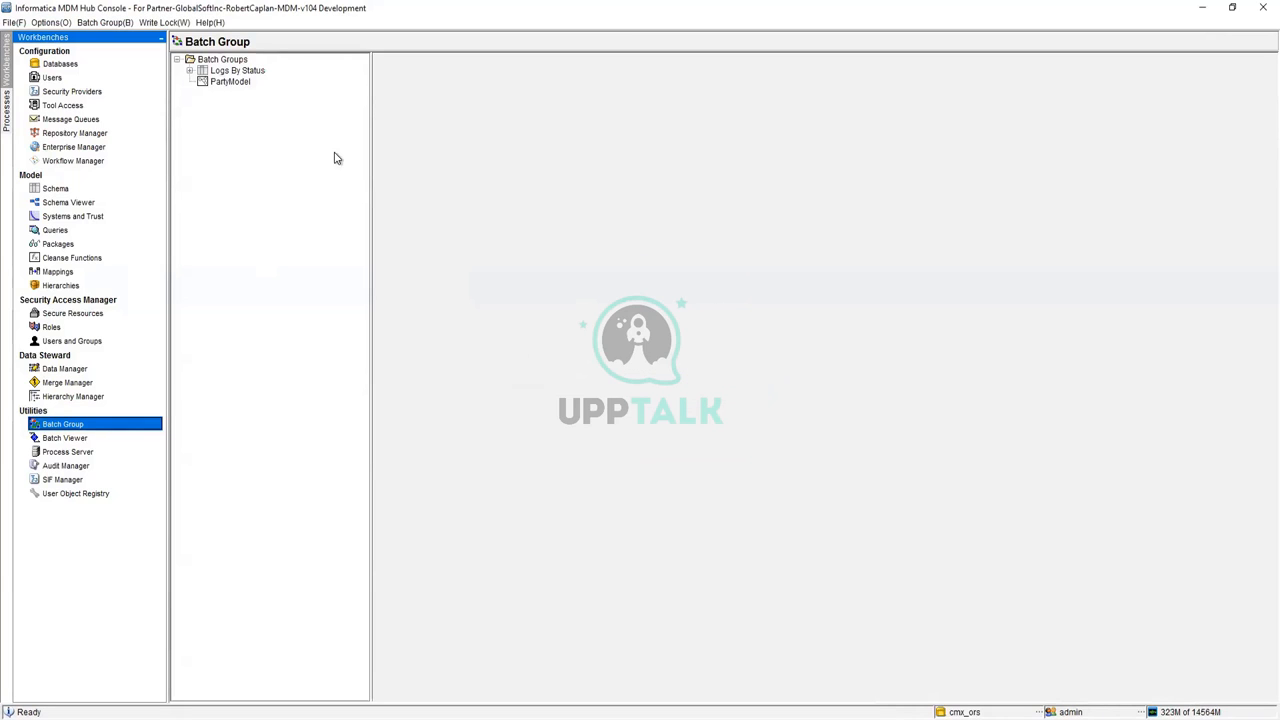
Check the database requirement of each Configuration tool, from Databases and Workflow Manager through to Users
left_click(66, 66)
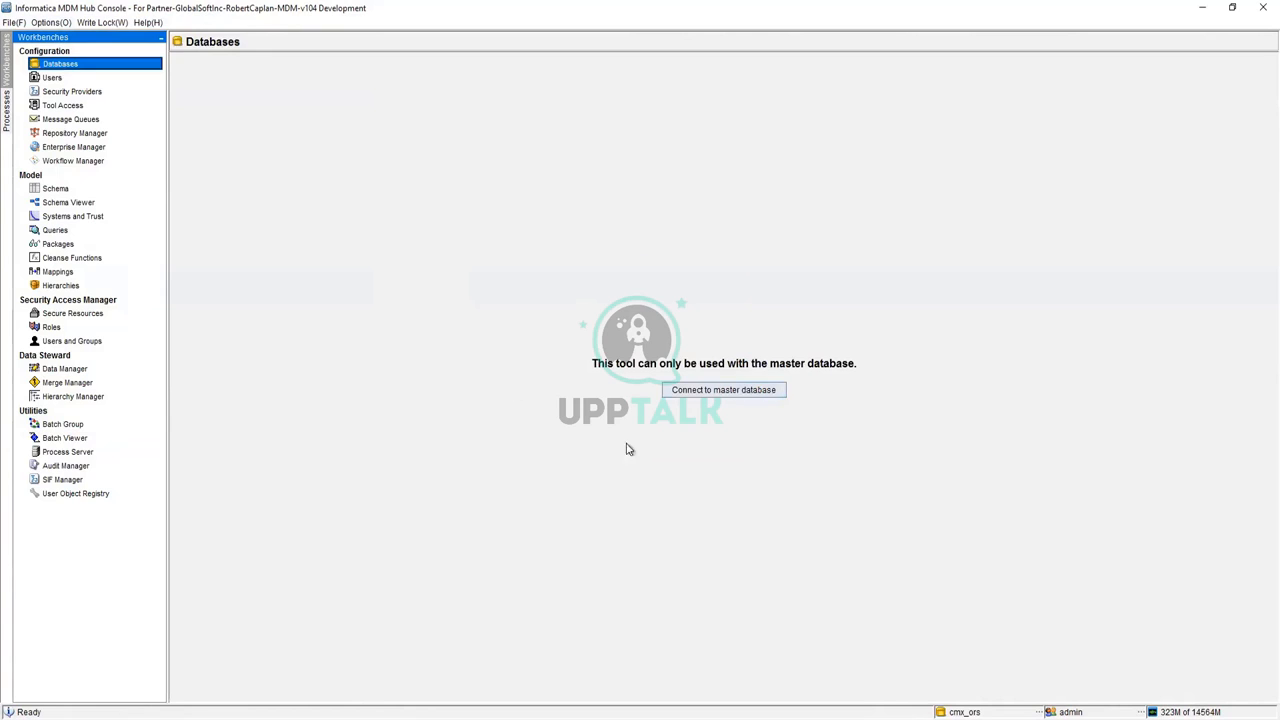
left_click(82, 162)
left_click(78, 147)
left_click(75, 133)
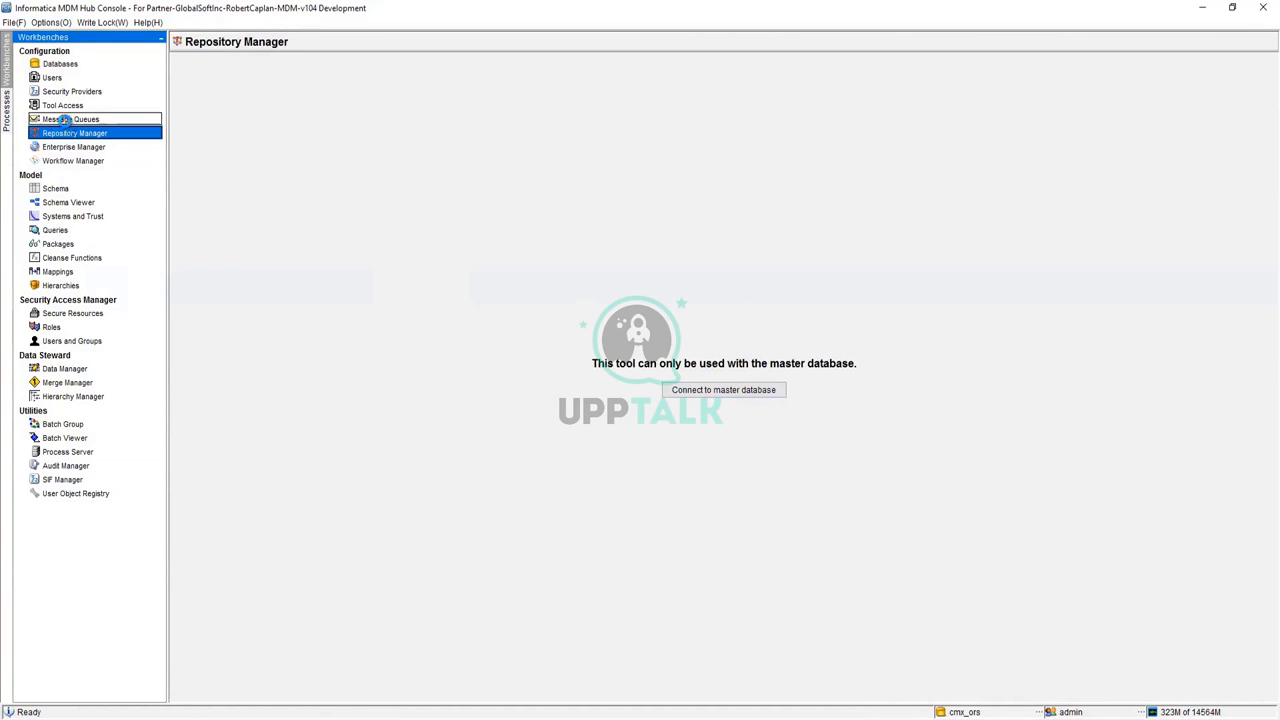
left_click(66, 119)
left_click(62, 105)
left_click(60, 91)
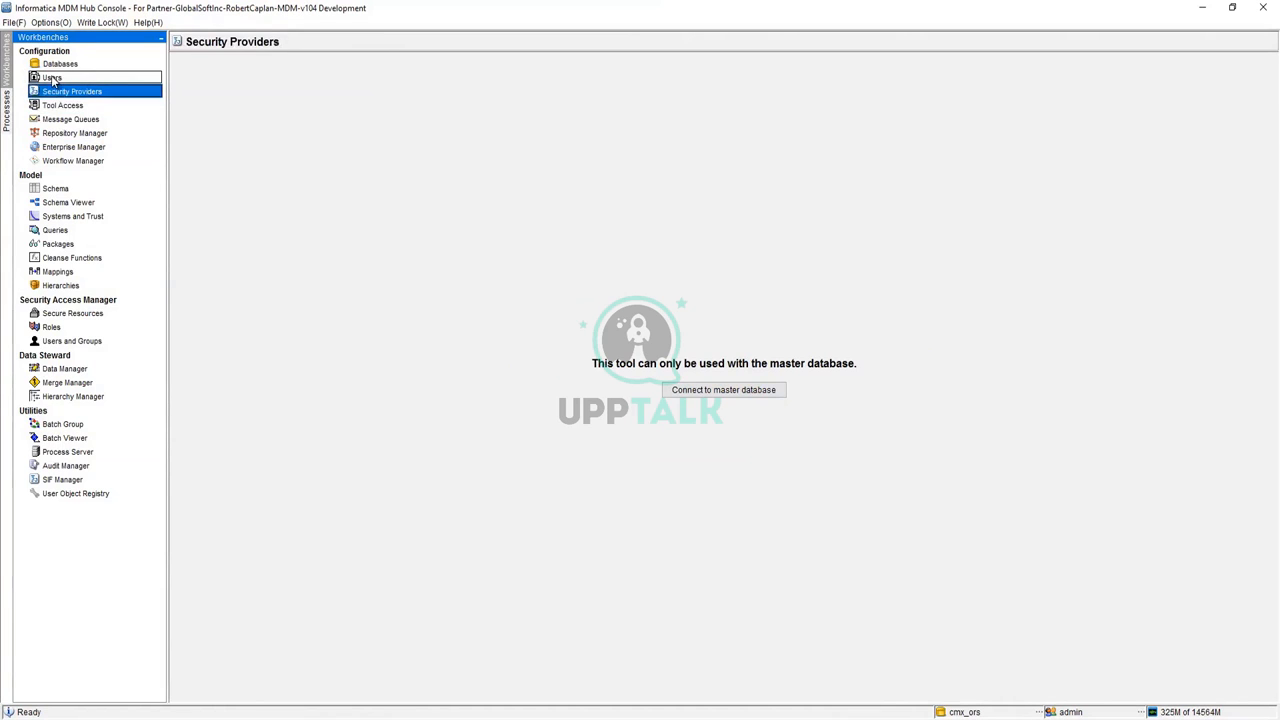
left_click(52, 78)
Connect the Databases tool to the master database and display the properties of sample_ors
left_click(53, 65)
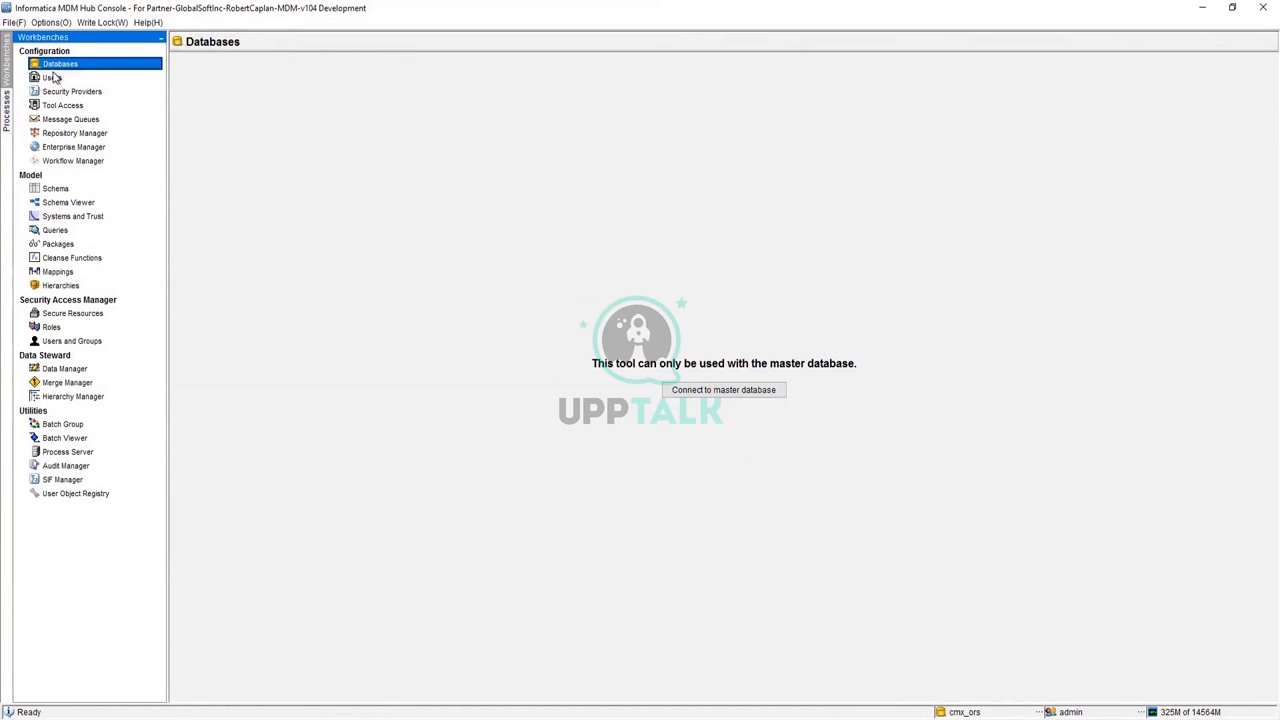
left_click(731, 391)
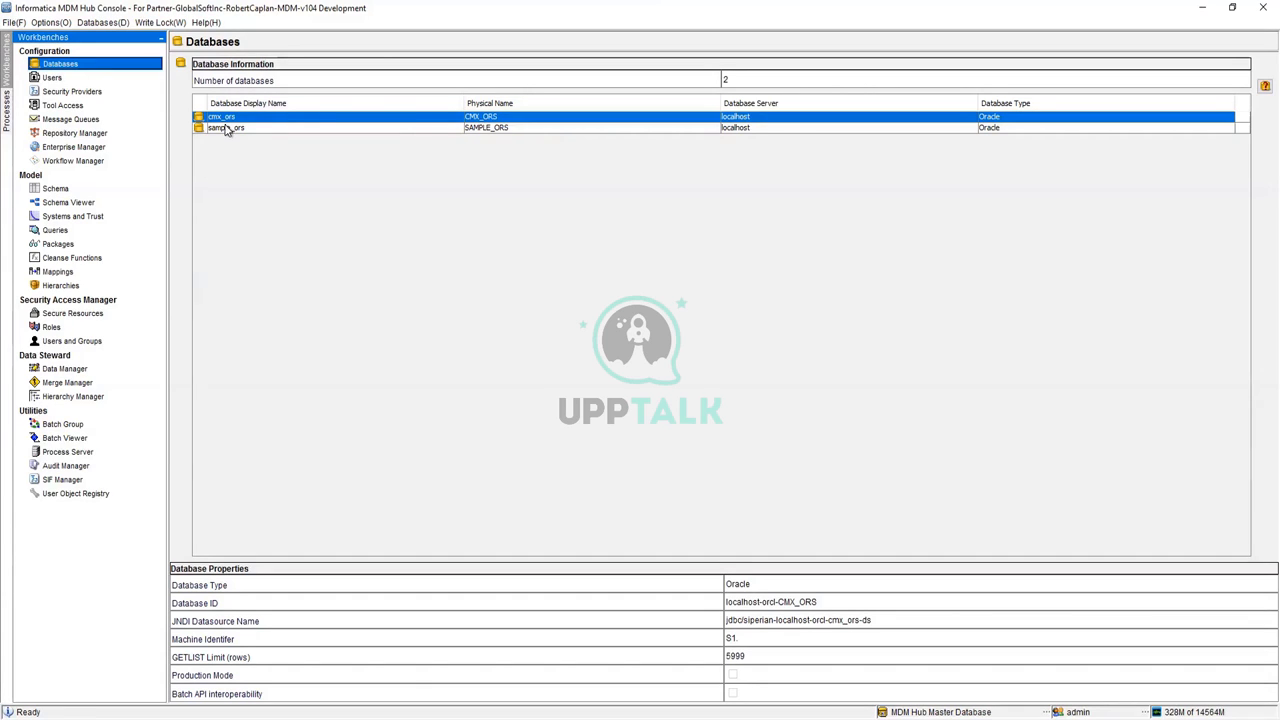
left_click(222, 129)
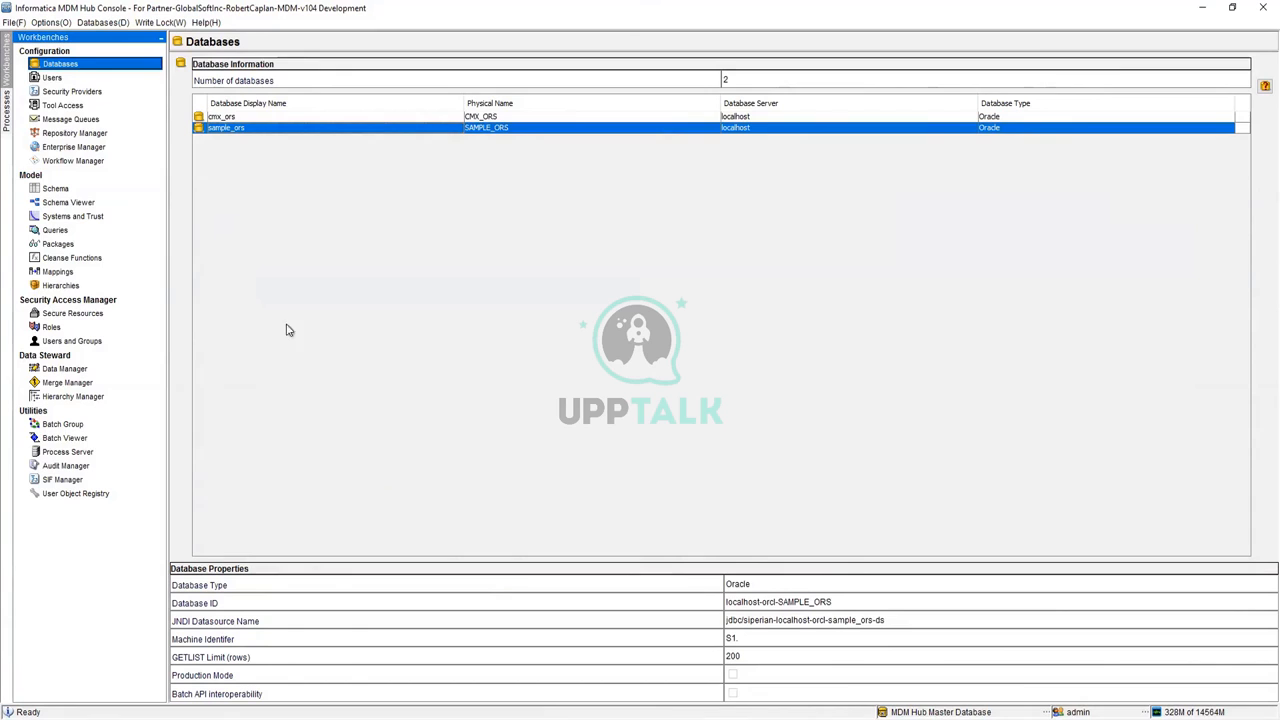
Examine the user list and the users assigned to the cmx_ors and sample_ors target databases
left_click(50, 78)
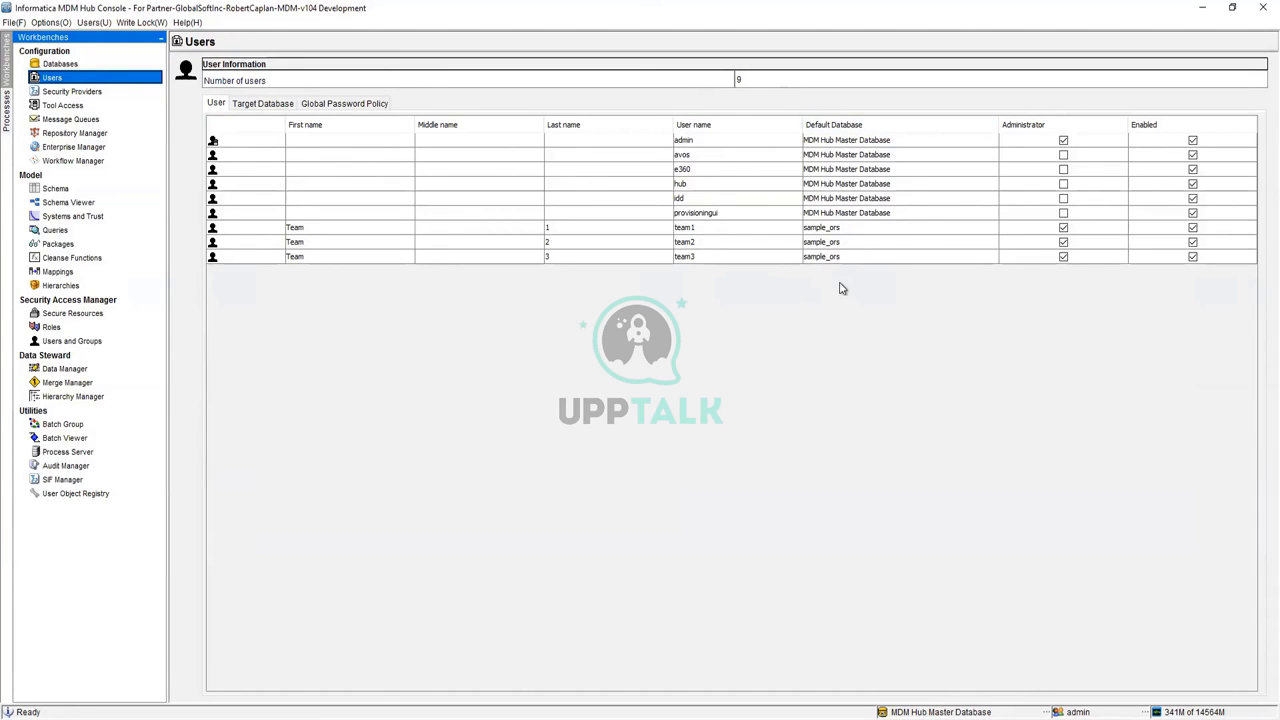
left_click(280, 106)
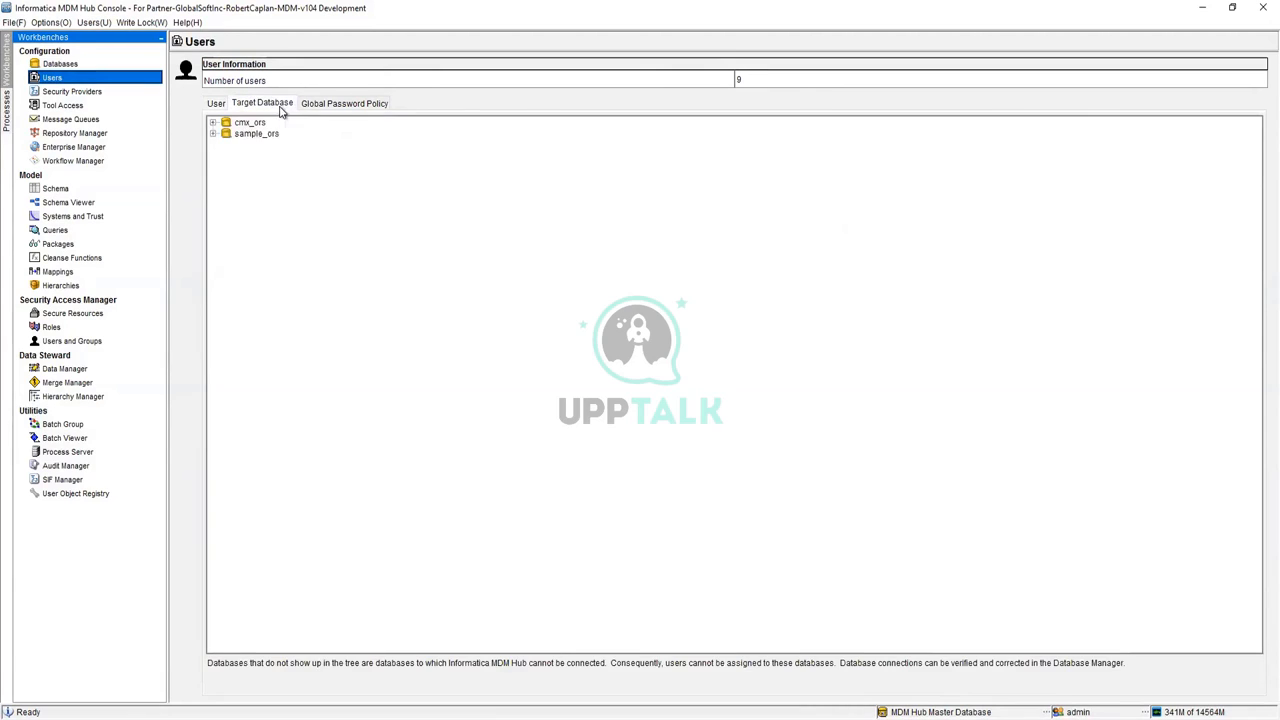
left_click(213, 123)
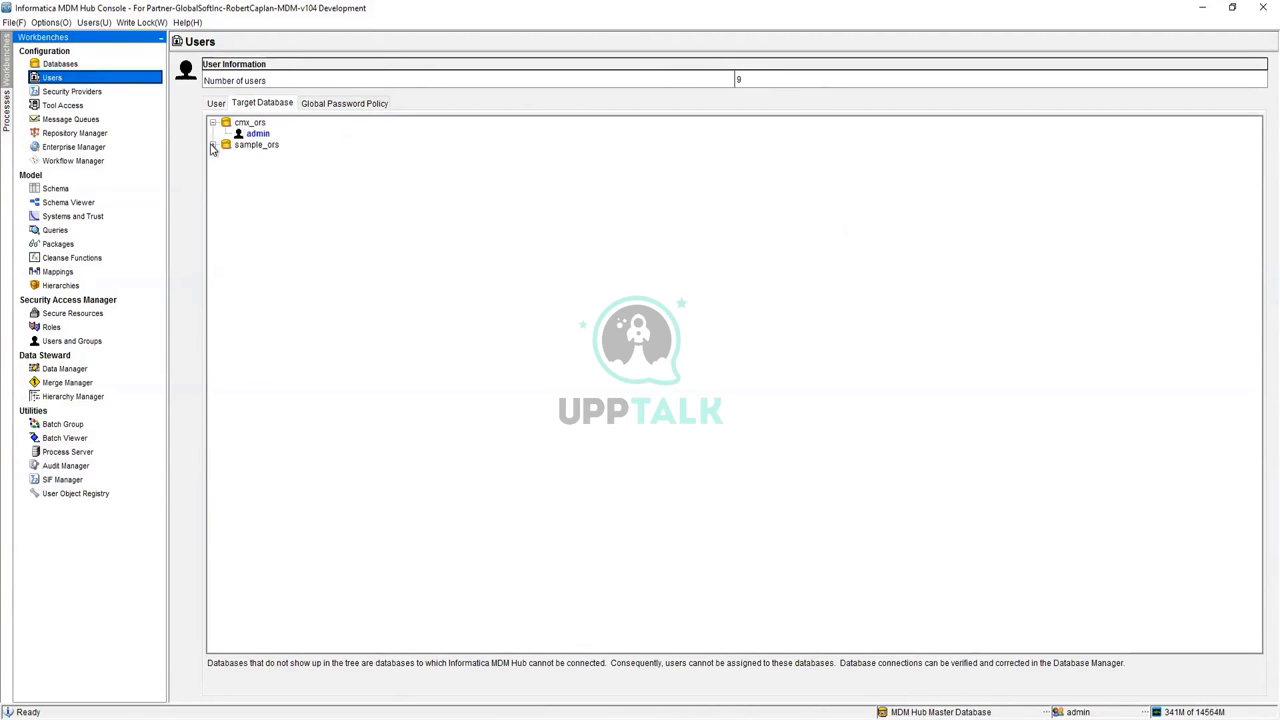
left_click(213, 145)
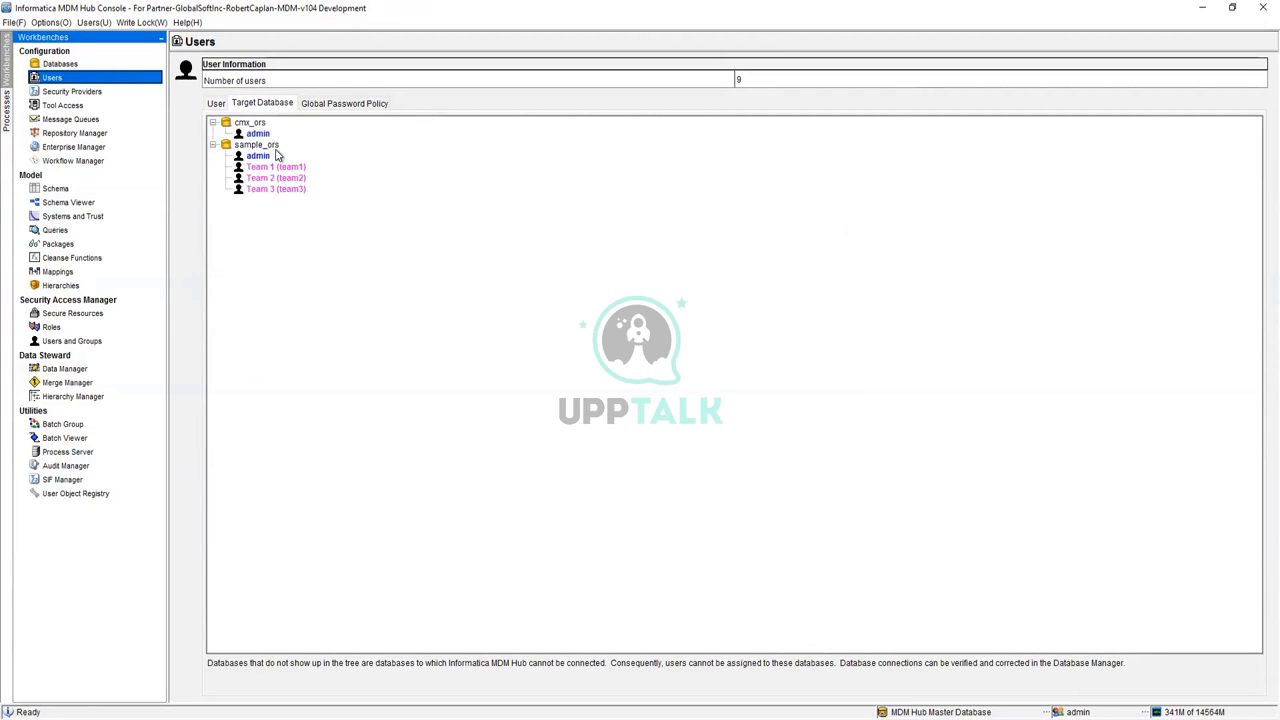
Review the global password policy and select team3 in the user list
left_click(345, 104)
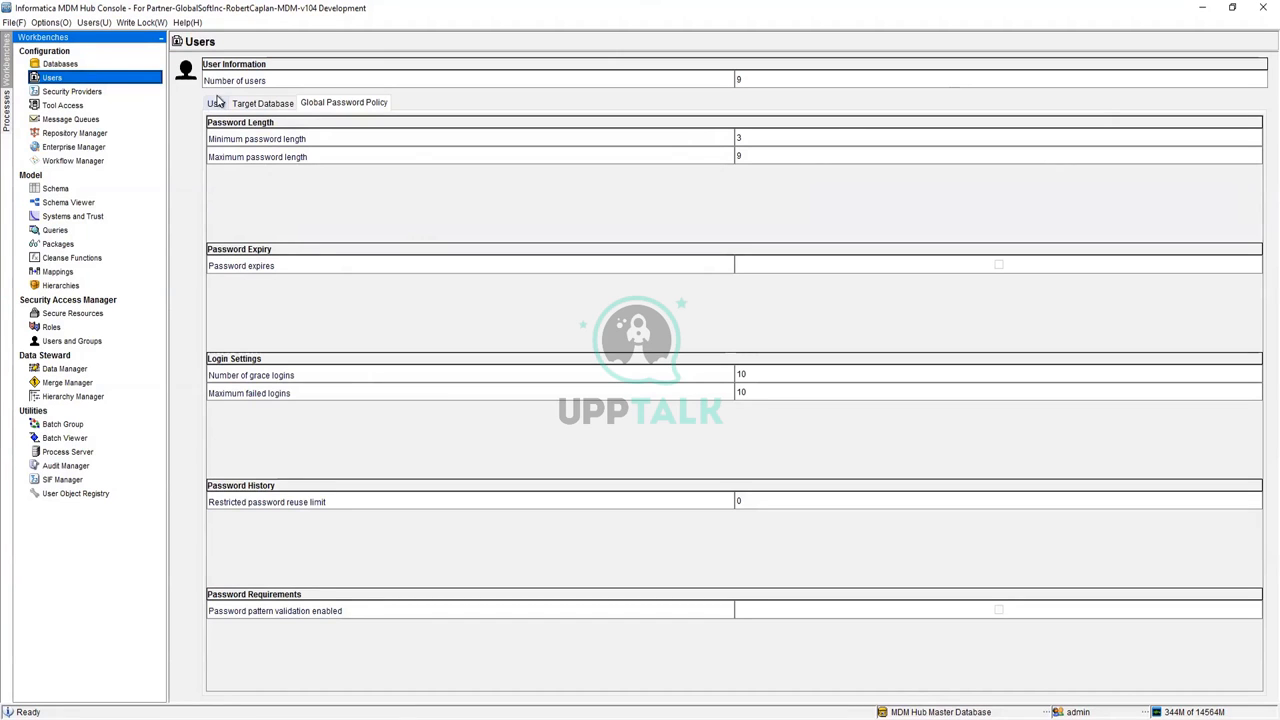
left_click(218, 103)
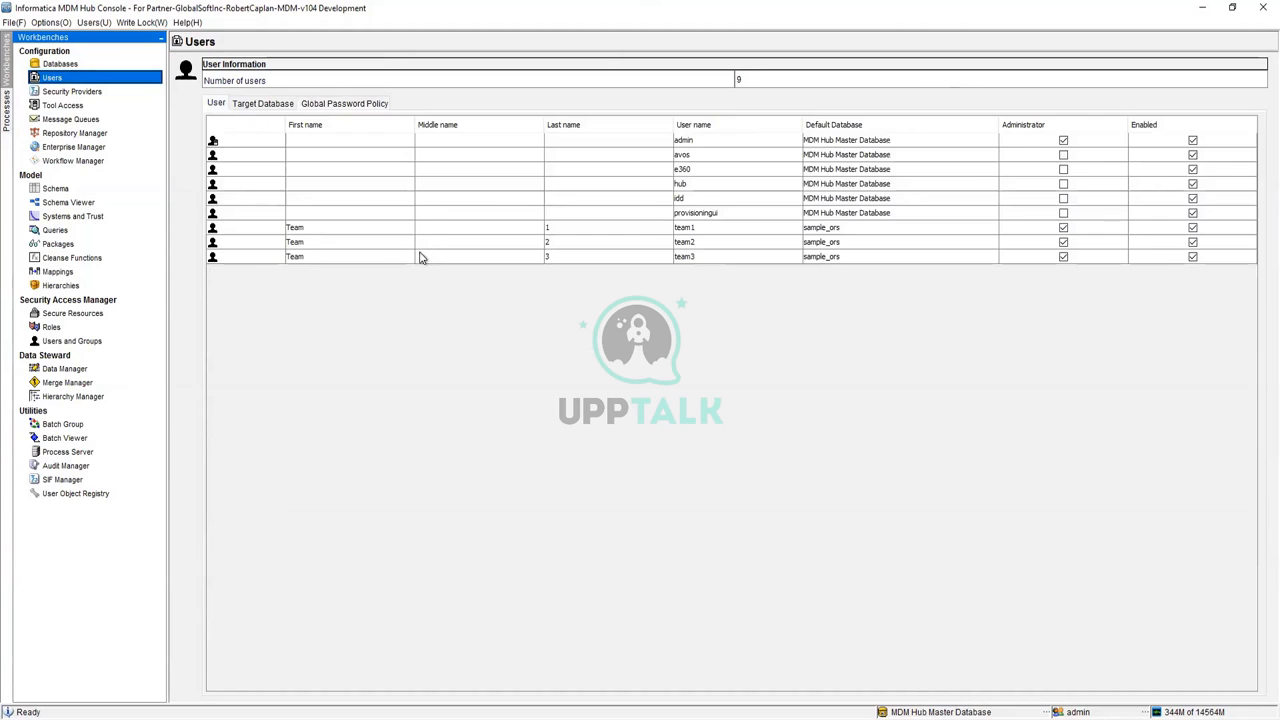
left_click(296, 259)
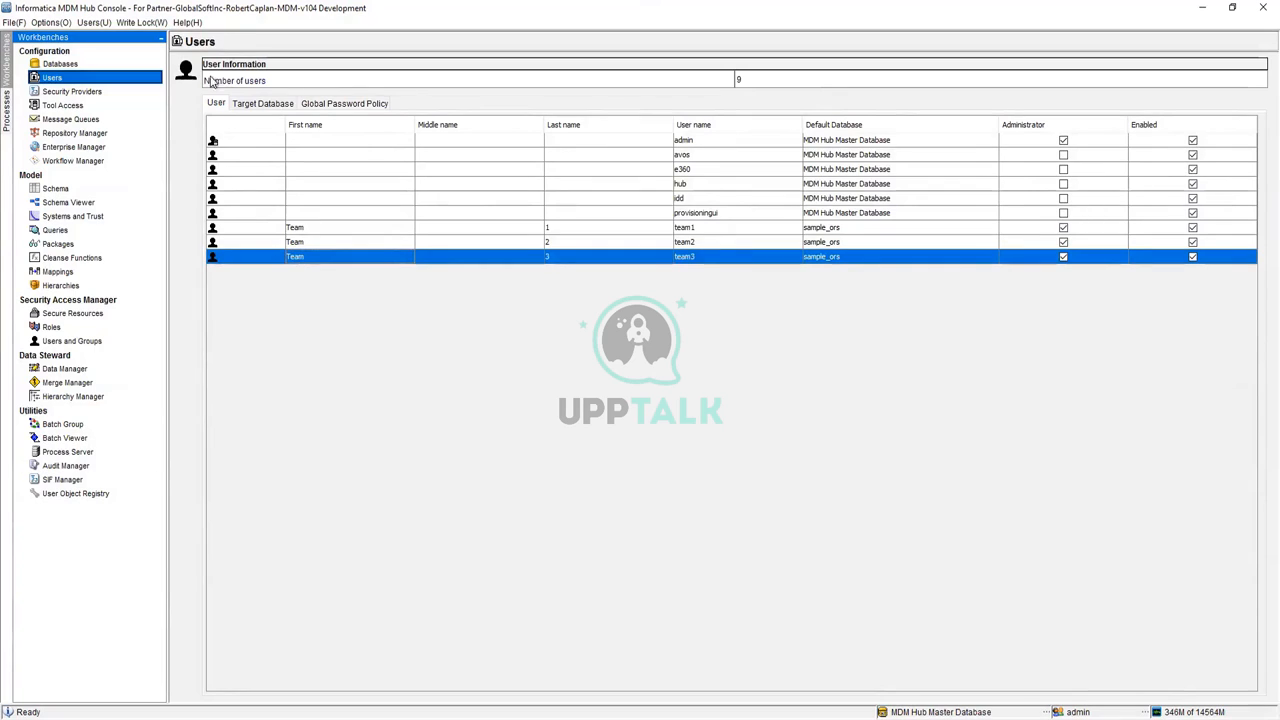
Look over the available write lock options for the Users tool
left_click(155, 23)
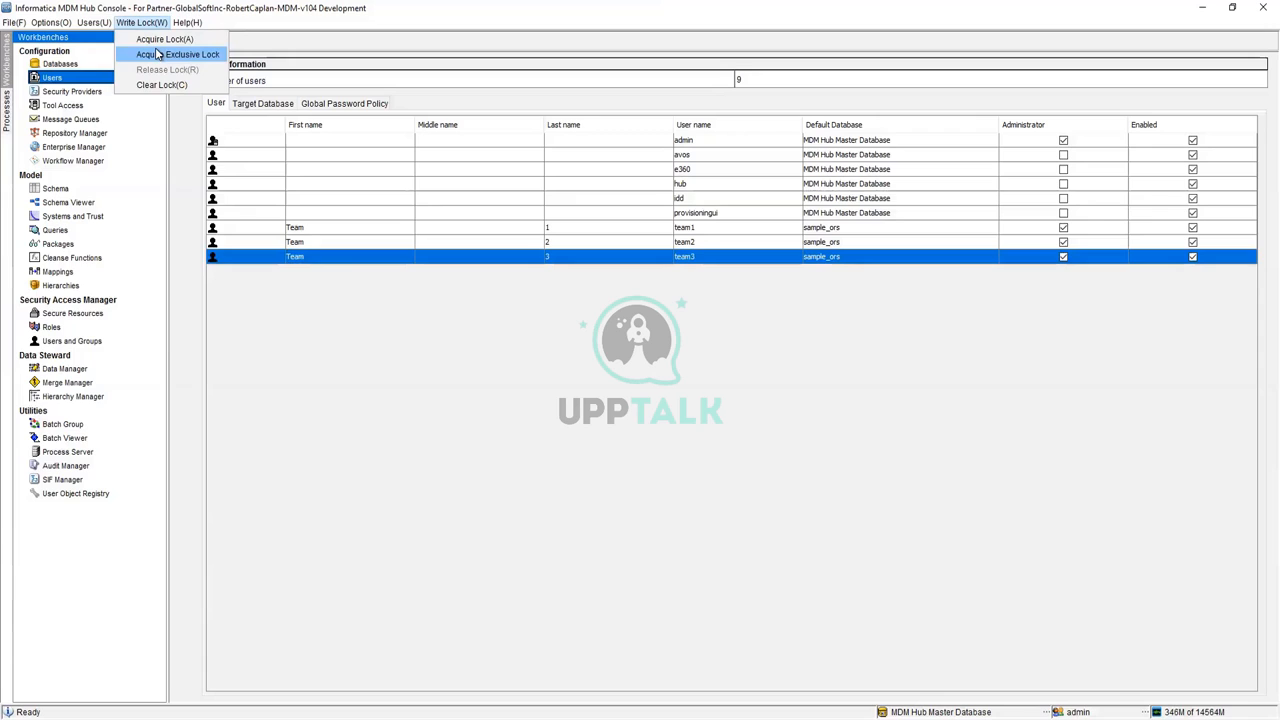
left_click(12, 22)
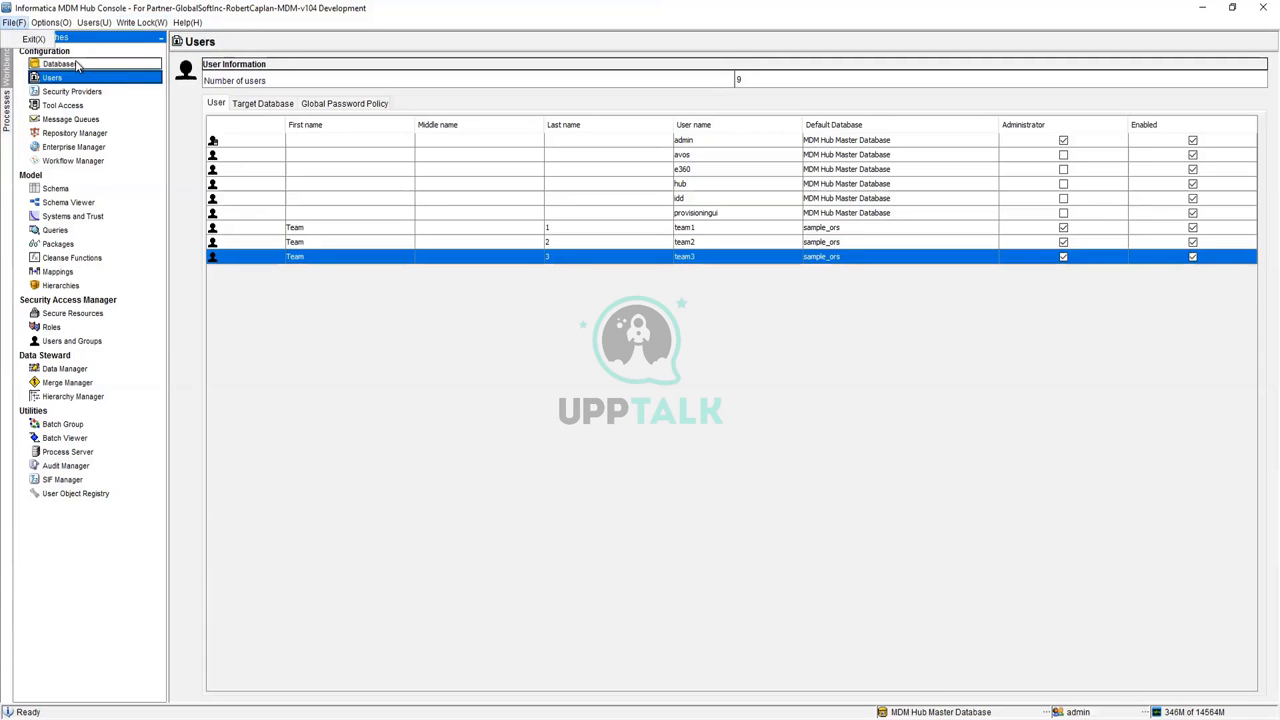
left_click(160, 28)
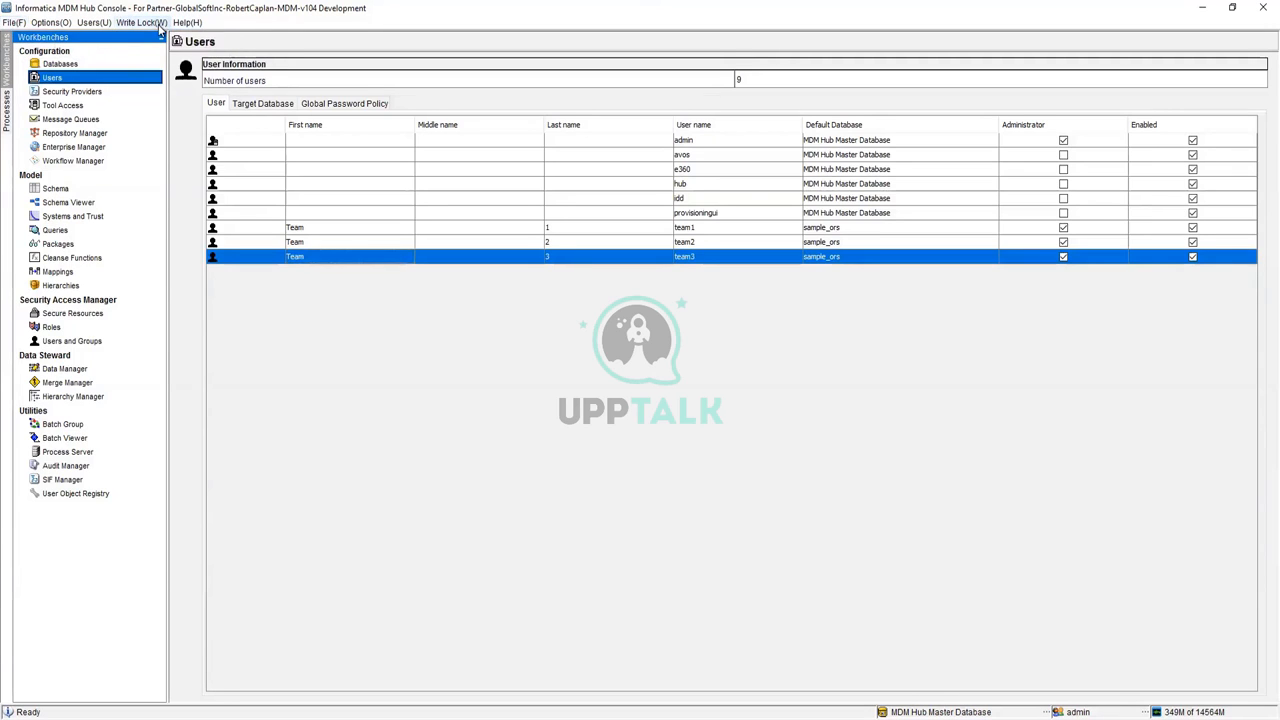
left_click(158, 24)
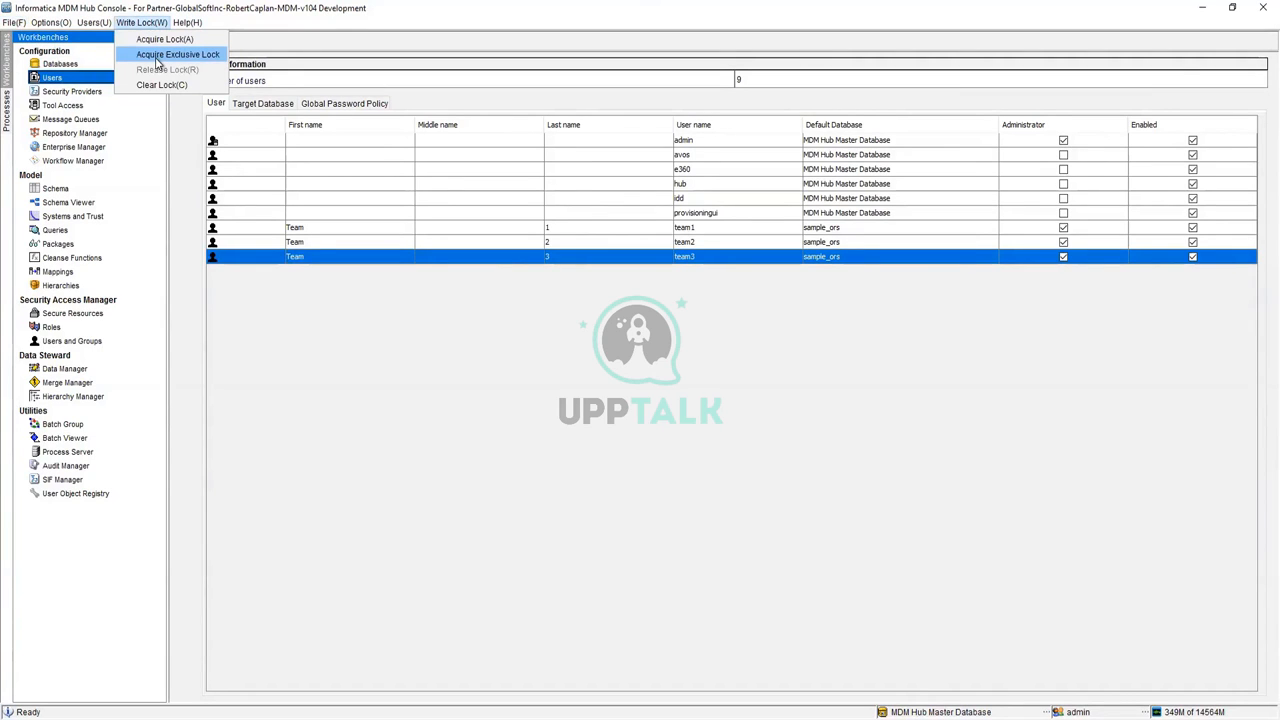
left_click(157, 62)
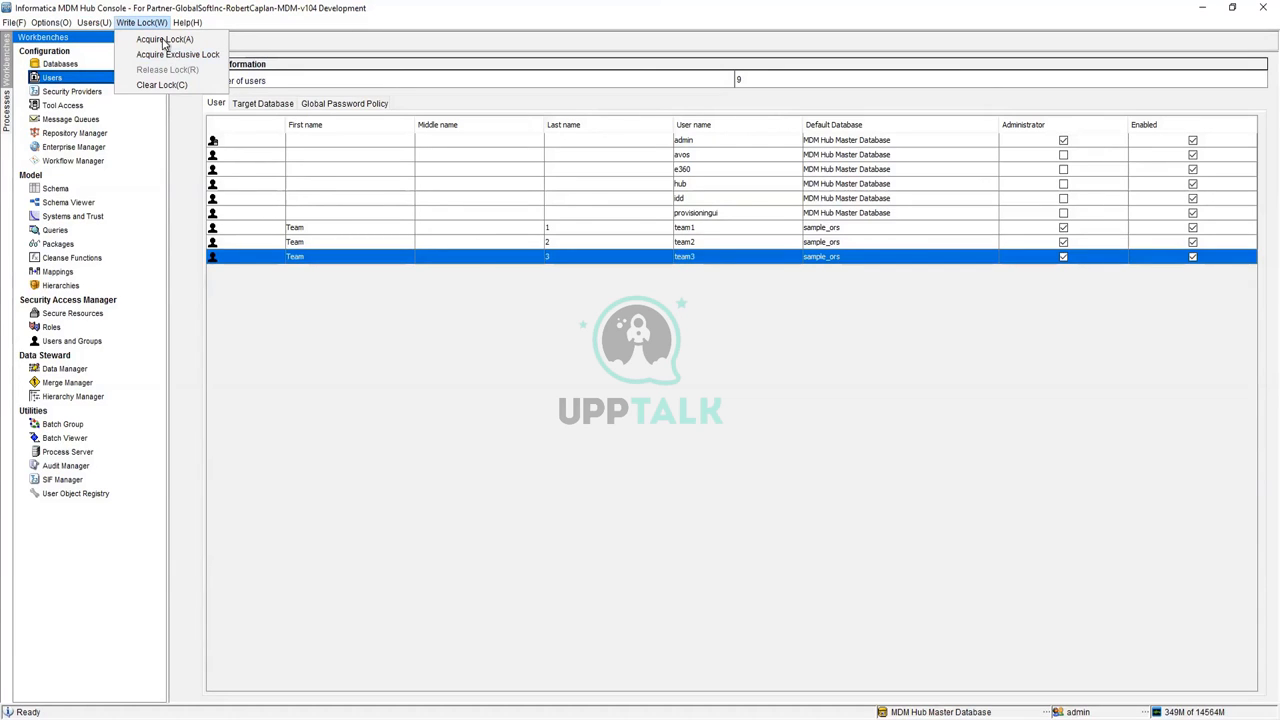
left_click(1247, 166)
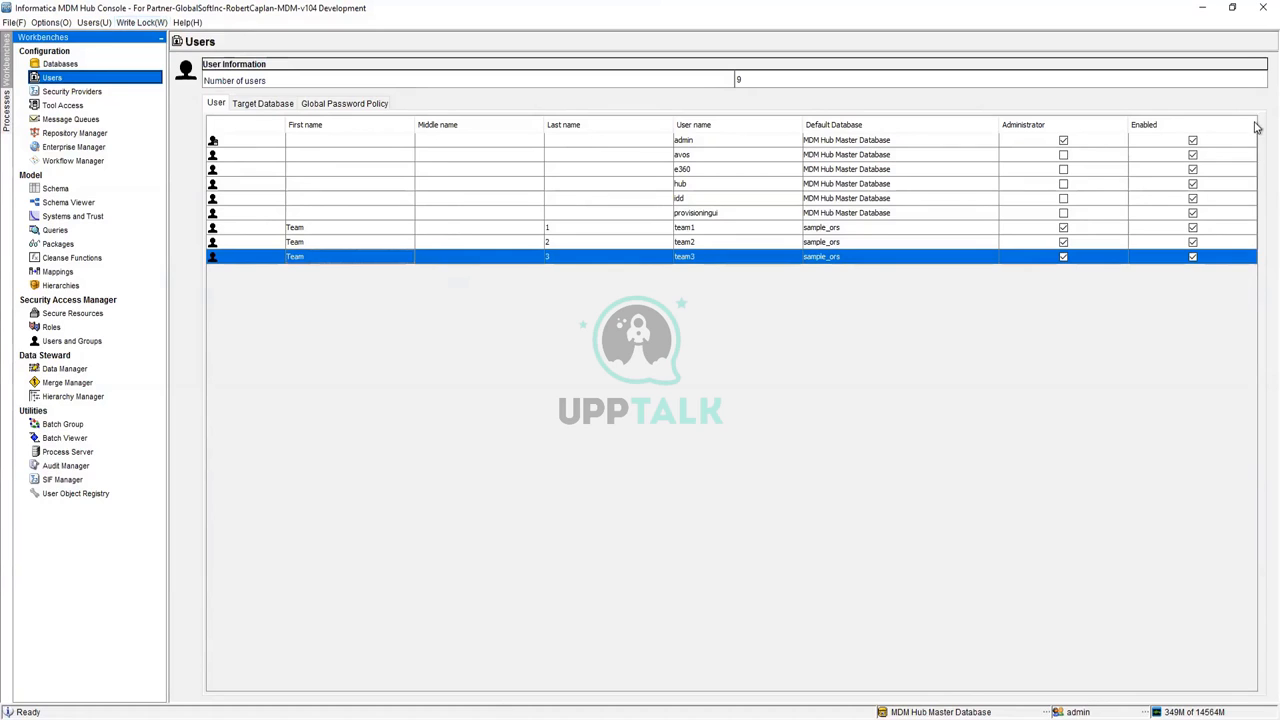
Examine the available user actions and the private password policy for team3
right_click(437, 265)
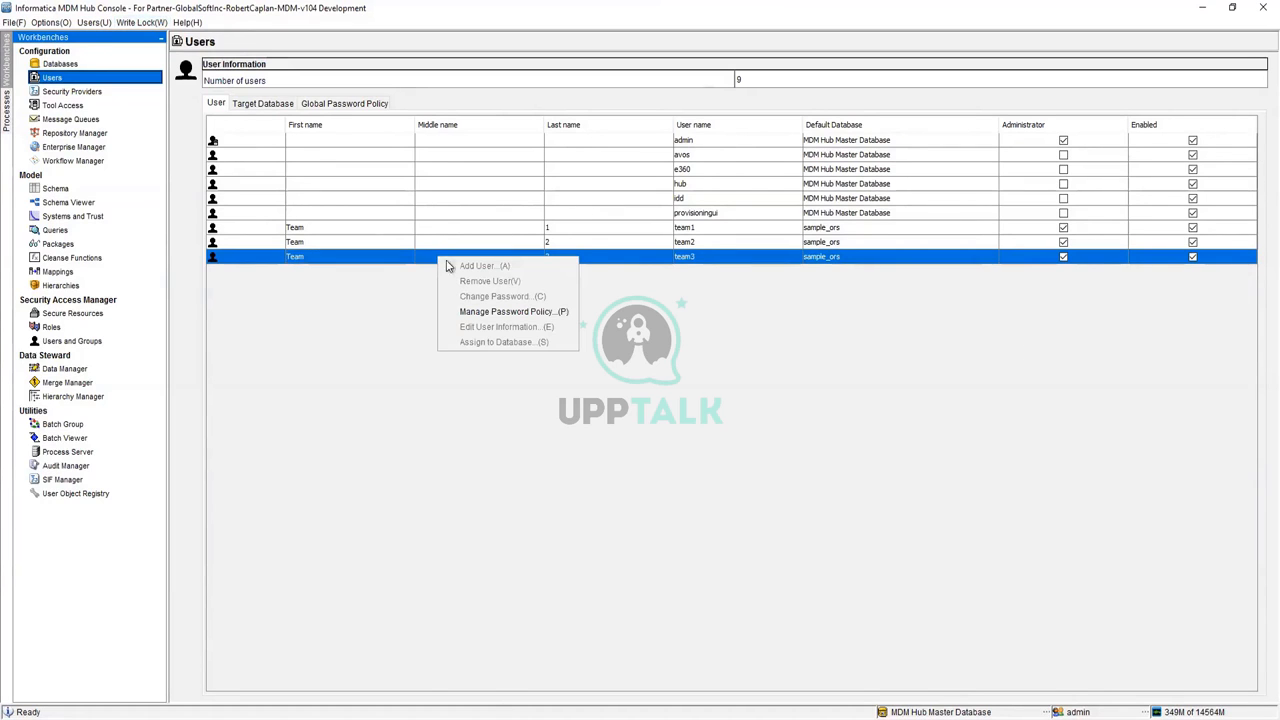
left_click(521, 313)
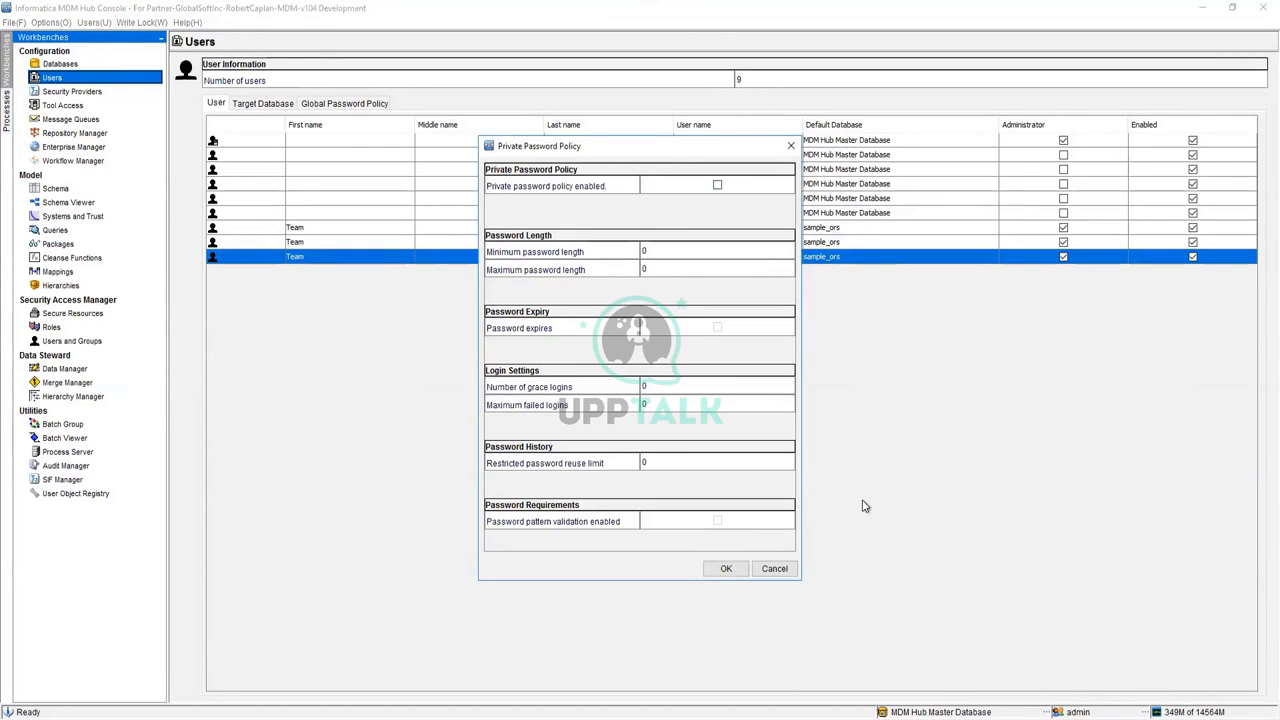
left_click(773, 567)
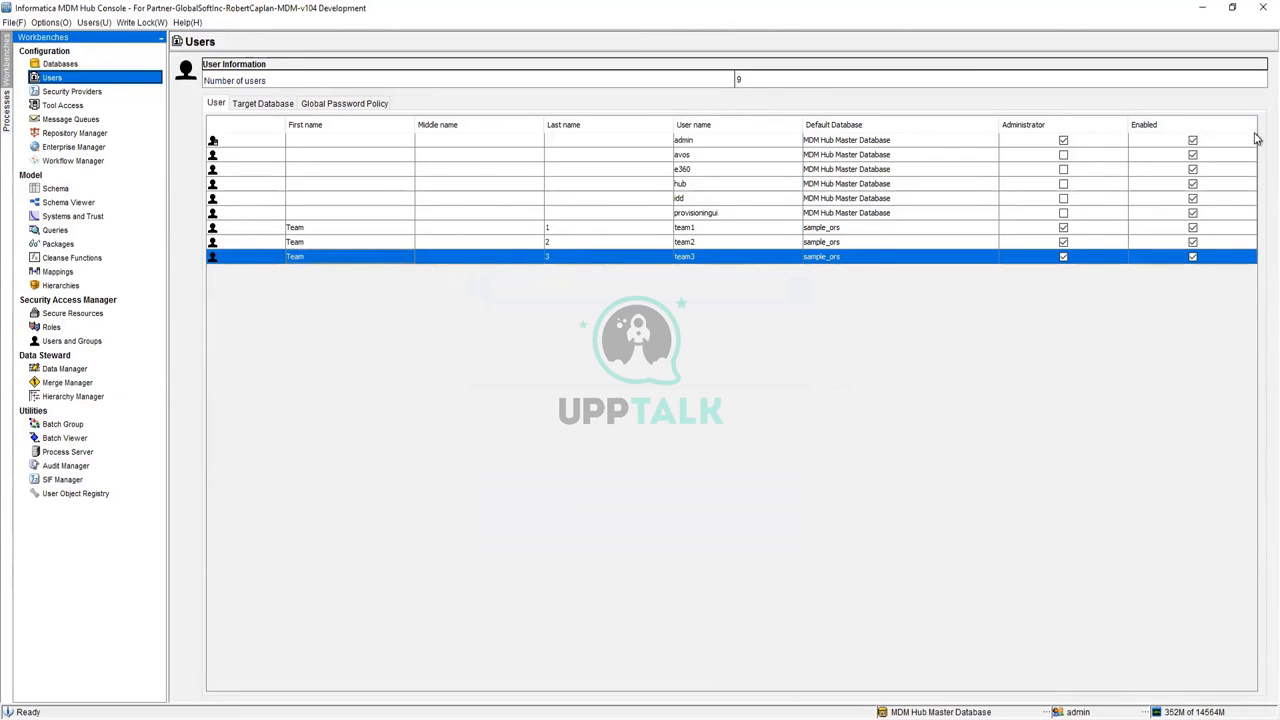
right_click(346, 262)
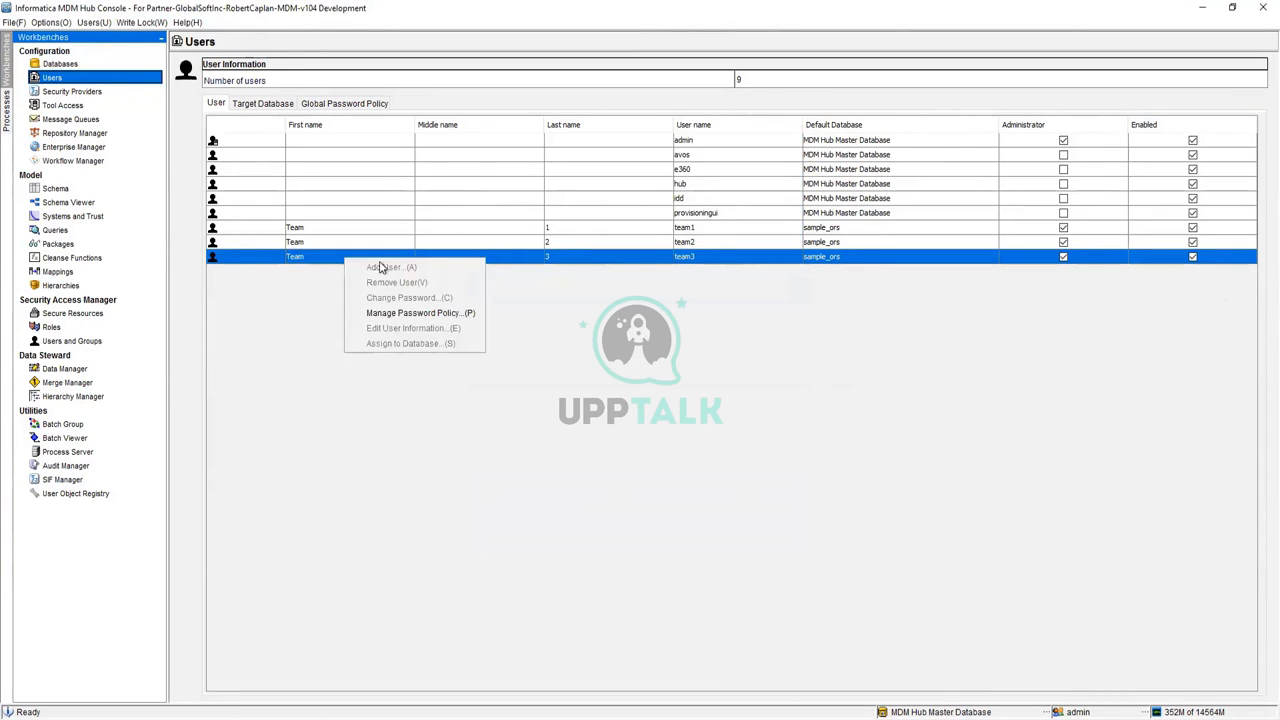
Acquire the write lock for the Users tool
left_click(268, 331)
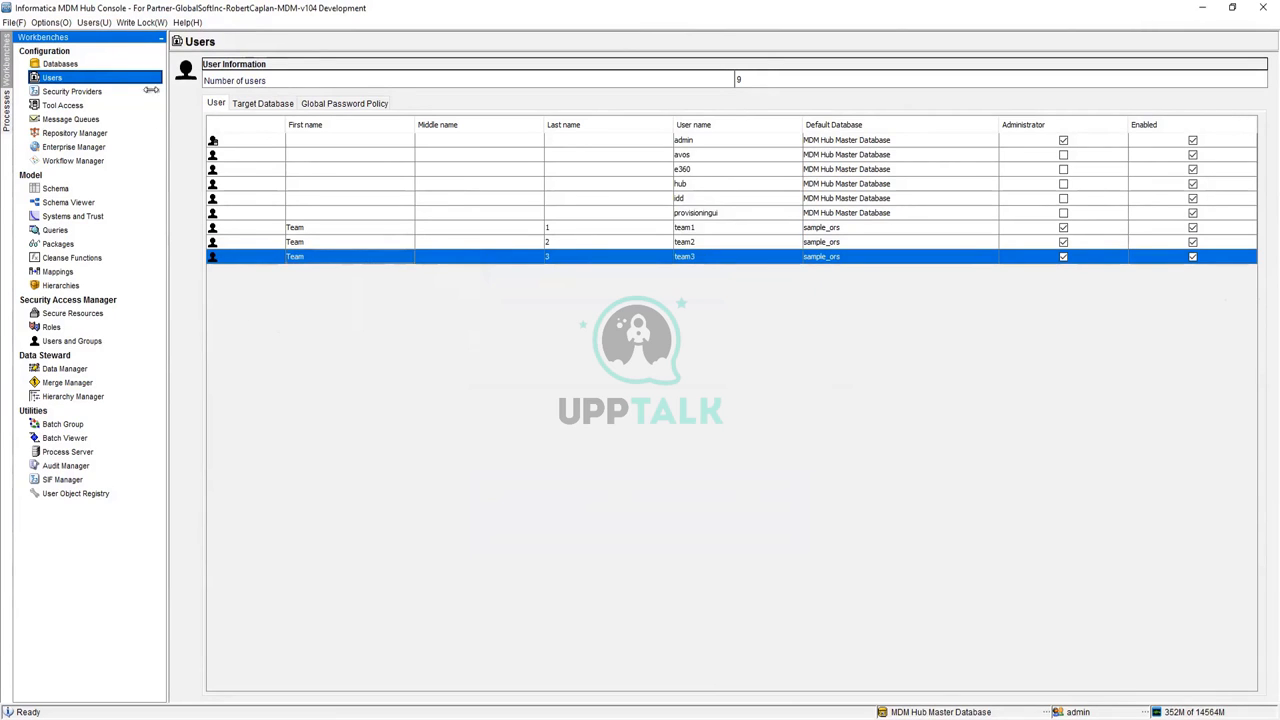
left_click(141, 22)
left_click(150, 39)
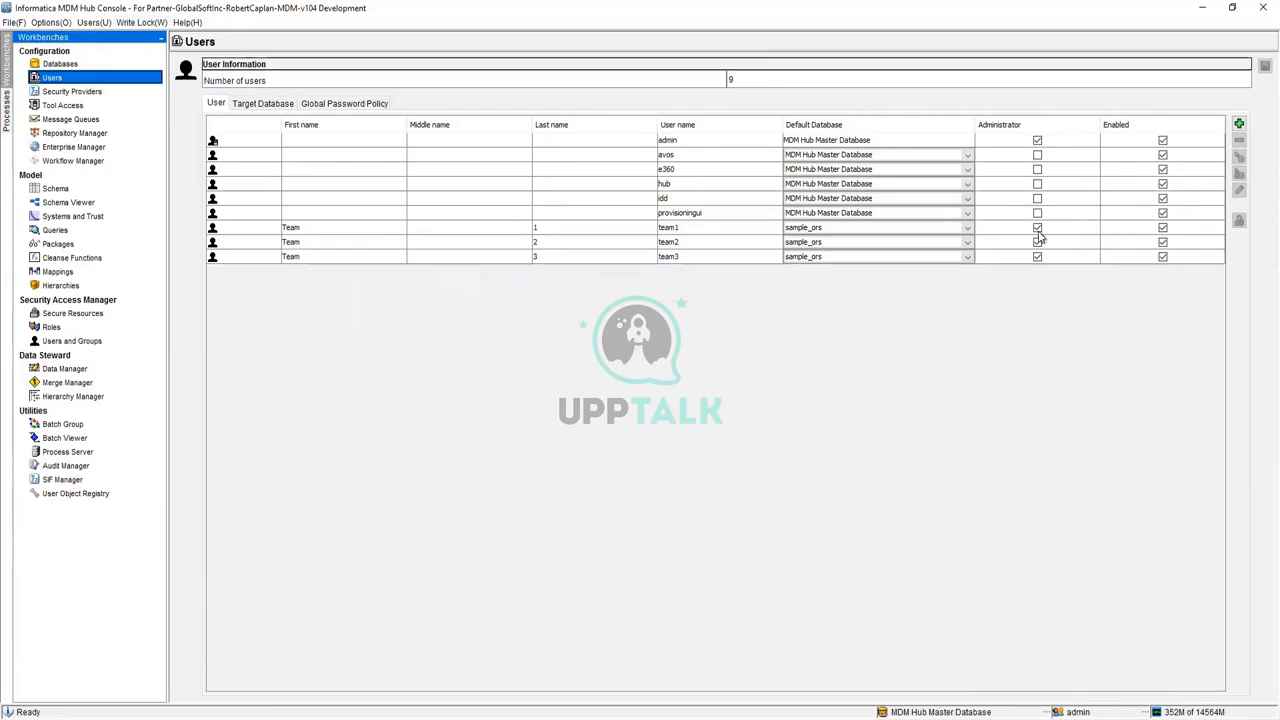
Review the Add User form and its default database choices without adding a user
left_click(1239, 123)
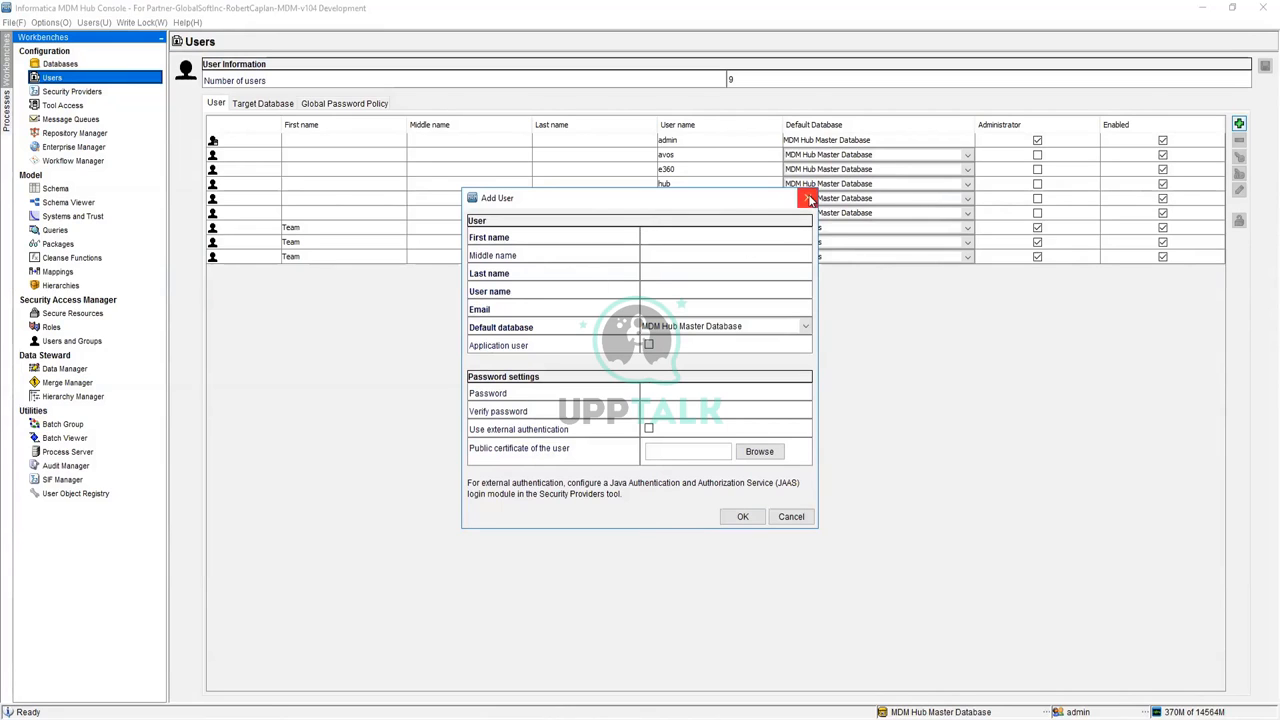
left_click(805, 327)
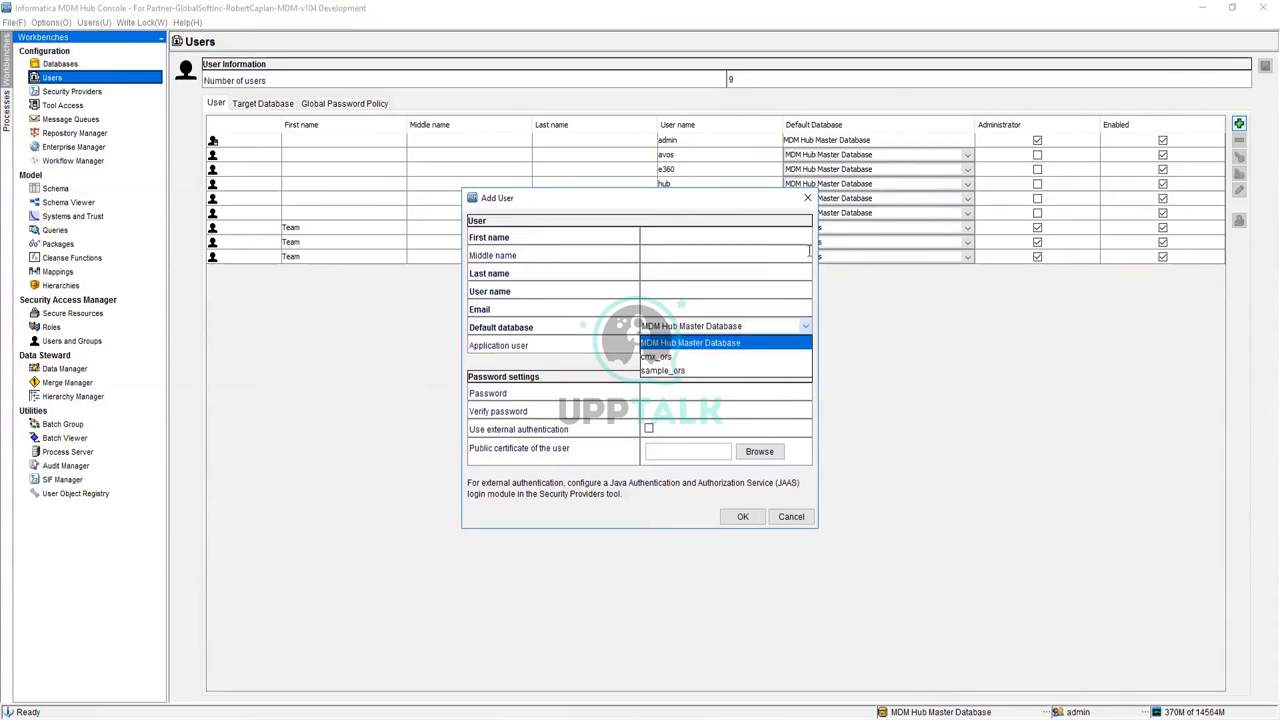
left_click(807, 197)
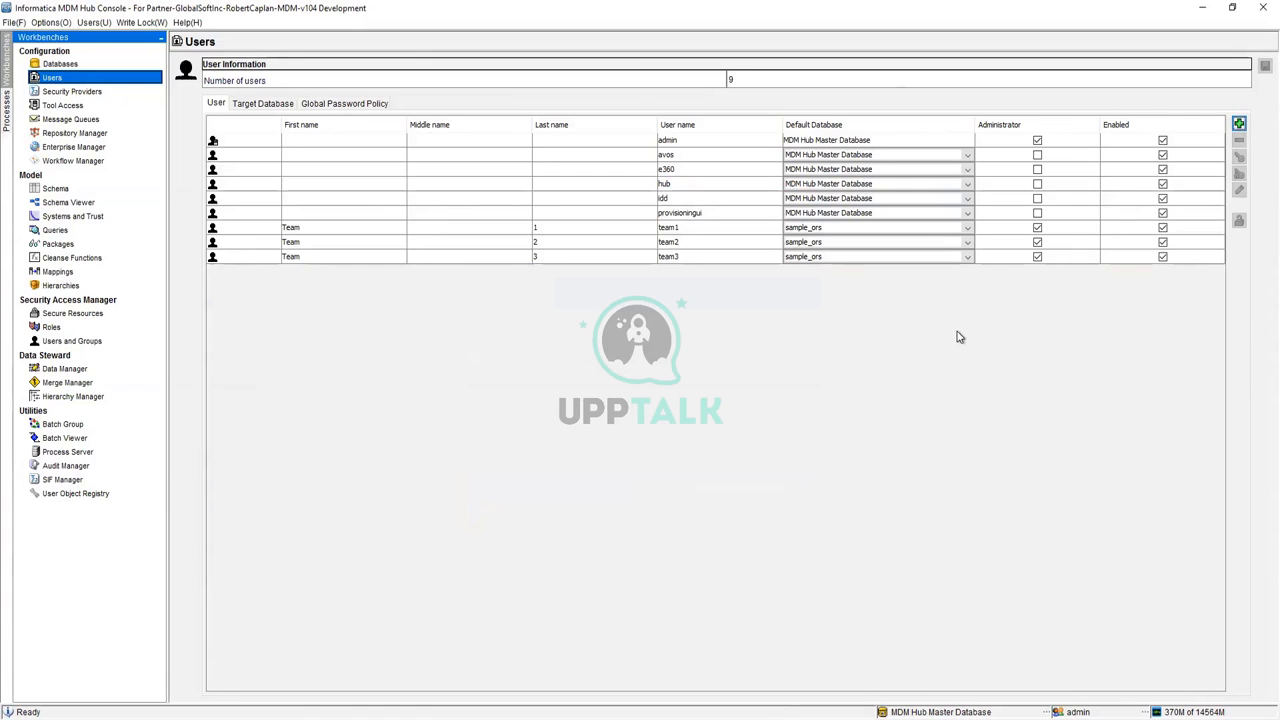
Examine the settings that the private password policy for team3 offers when enabled, and discard the change
left_click(512, 259)
right_click(512, 260)
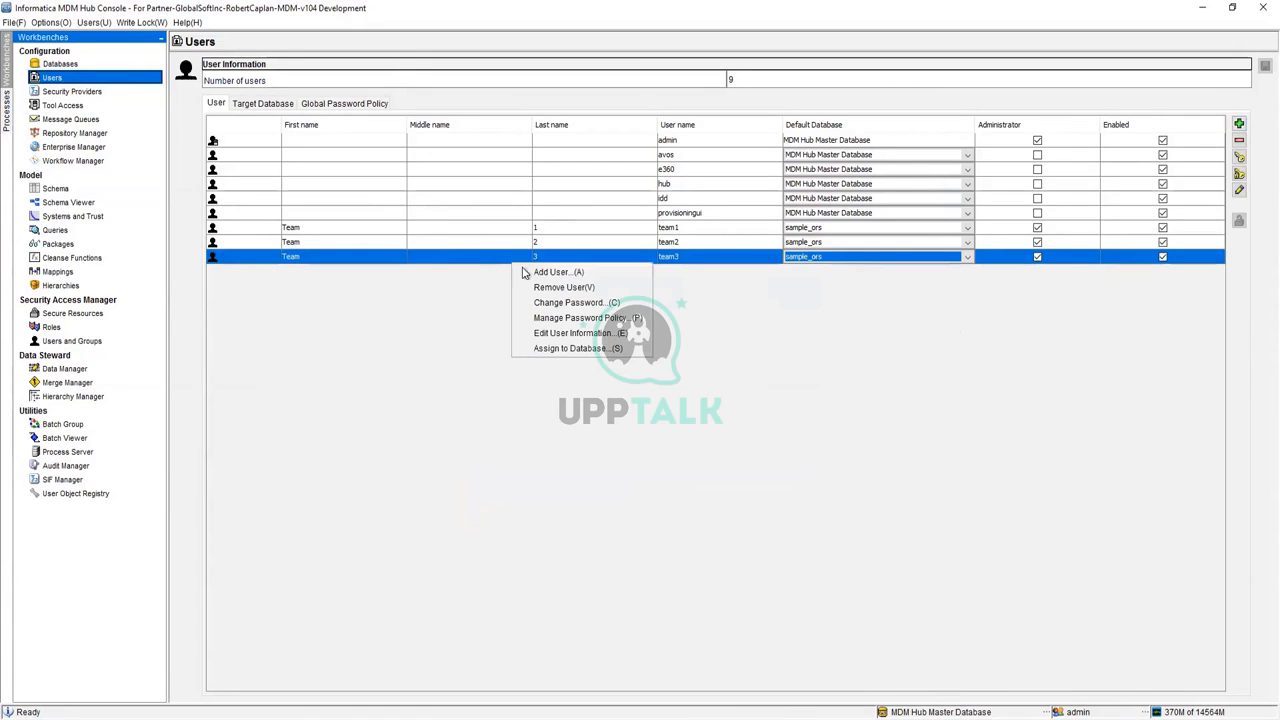
left_click(558, 320)
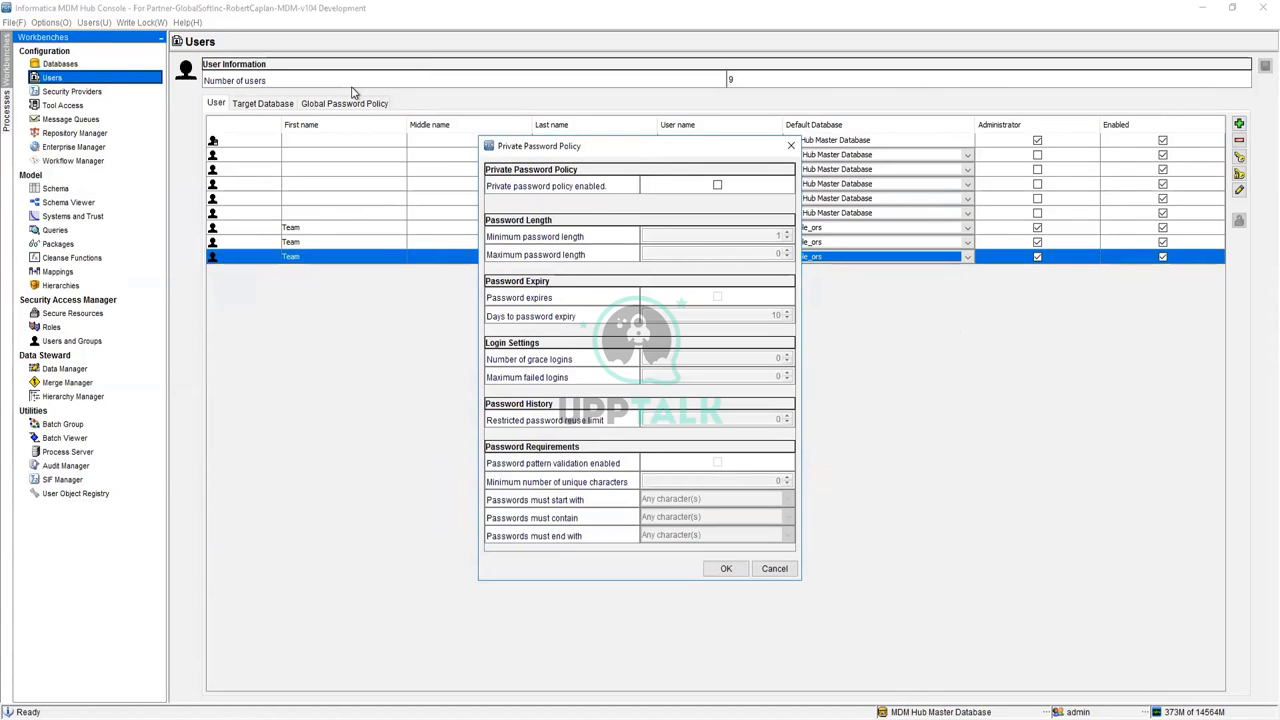
left_click(717, 186)
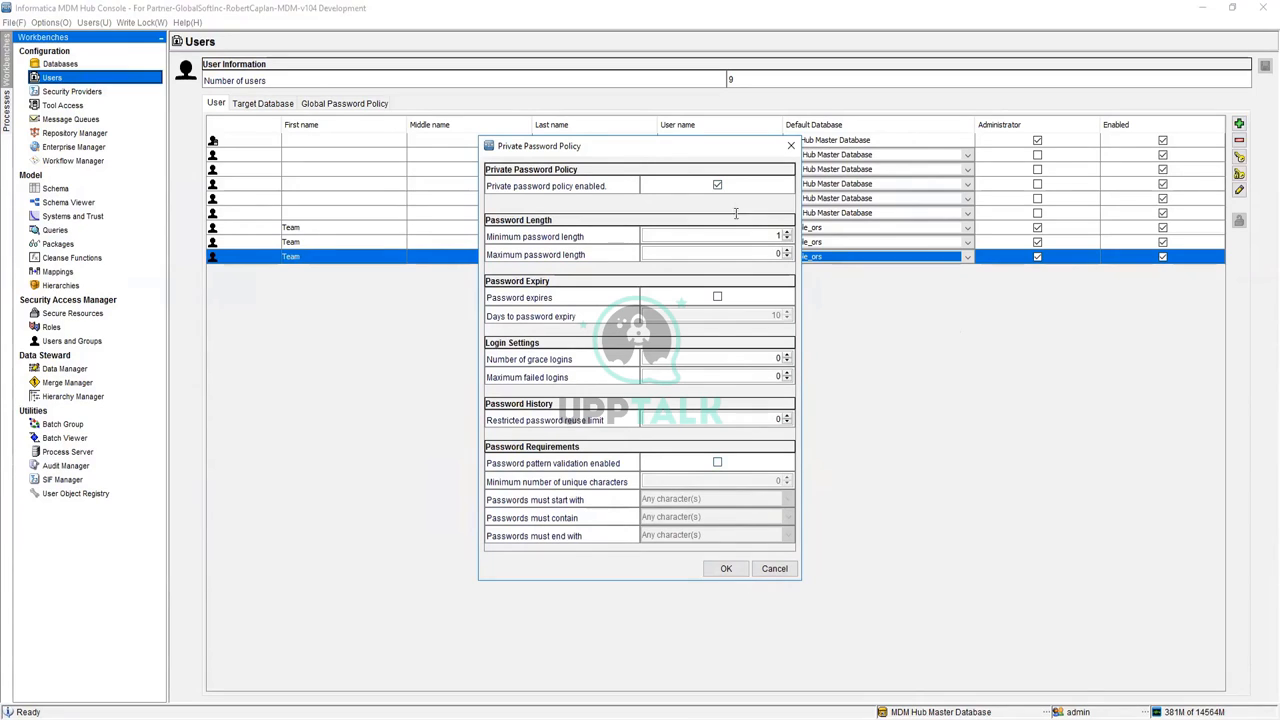
left_click(717, 186)
left_click(777, 568)
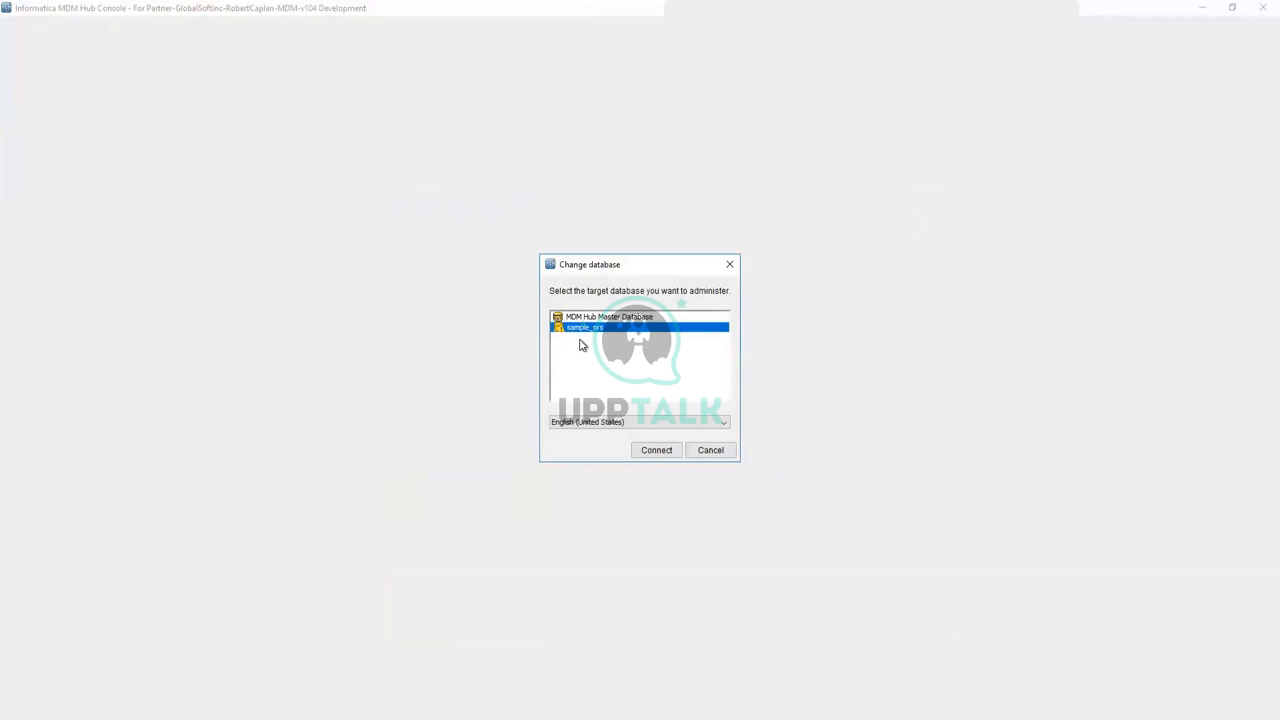
Log in to the MDM Hub as team2 with the account password and choose MDM Hub Master Database as the target
key("Return")
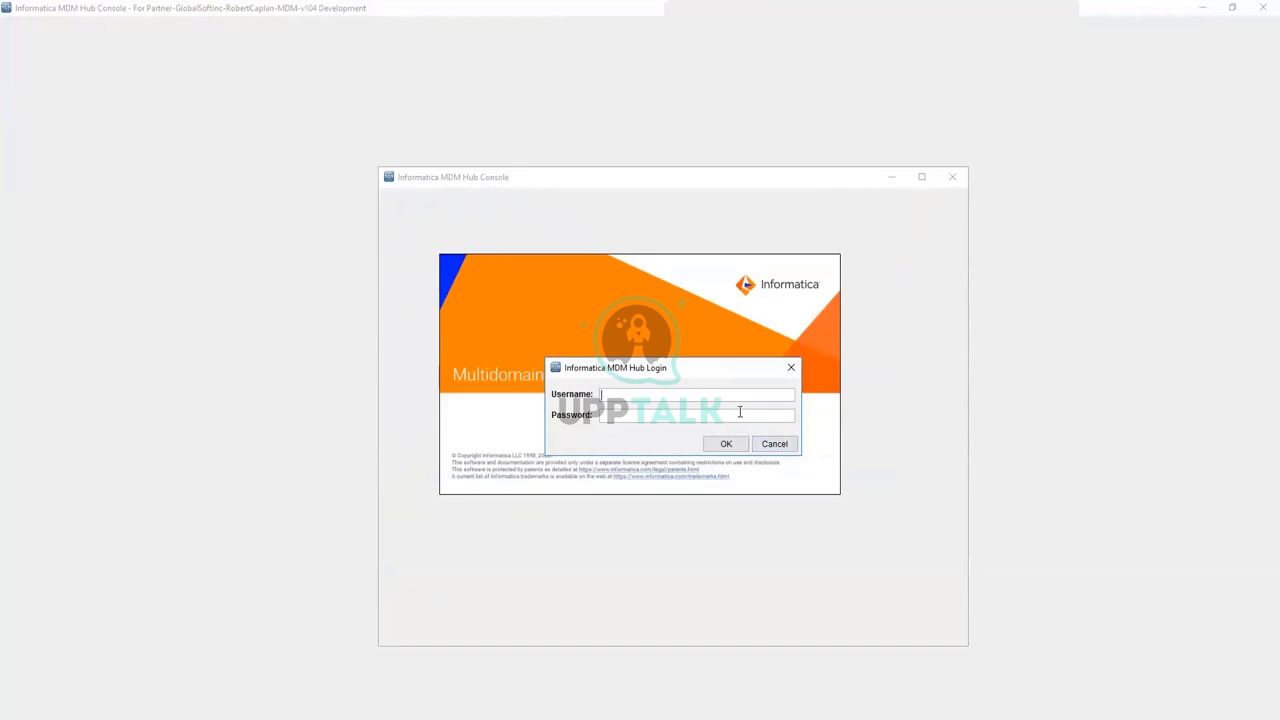
type("***")
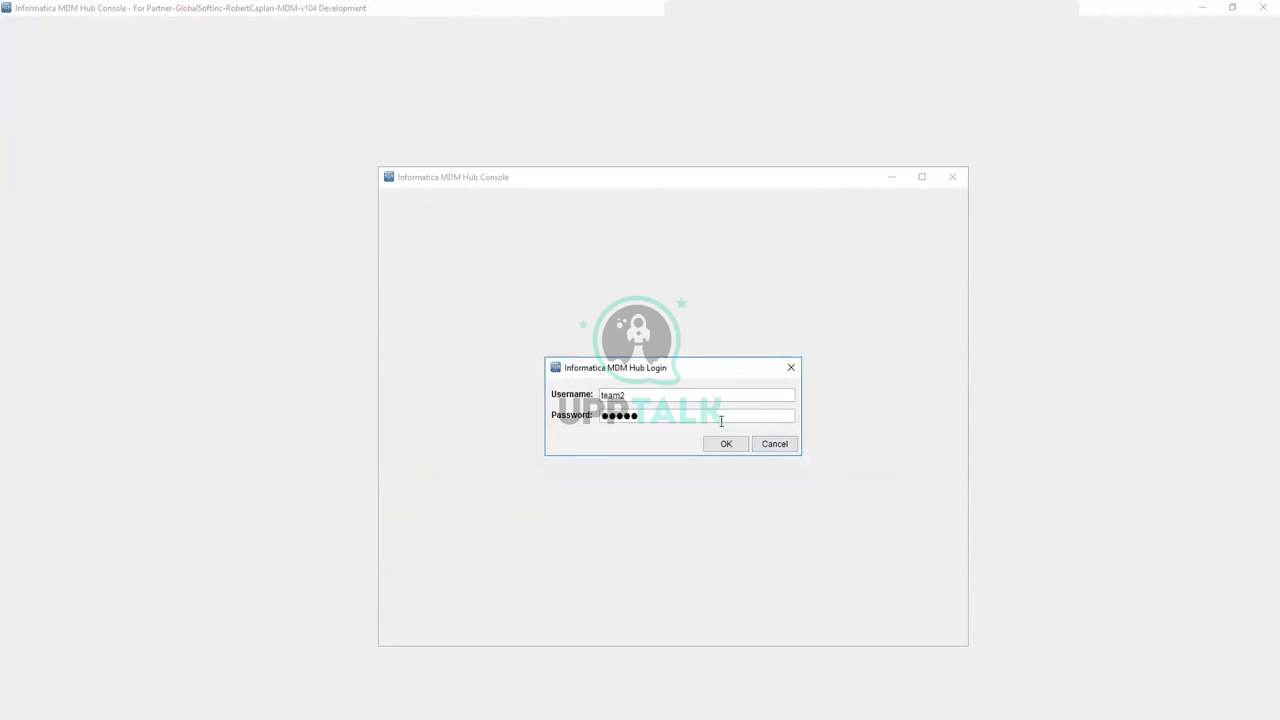
left_click(728, 442)
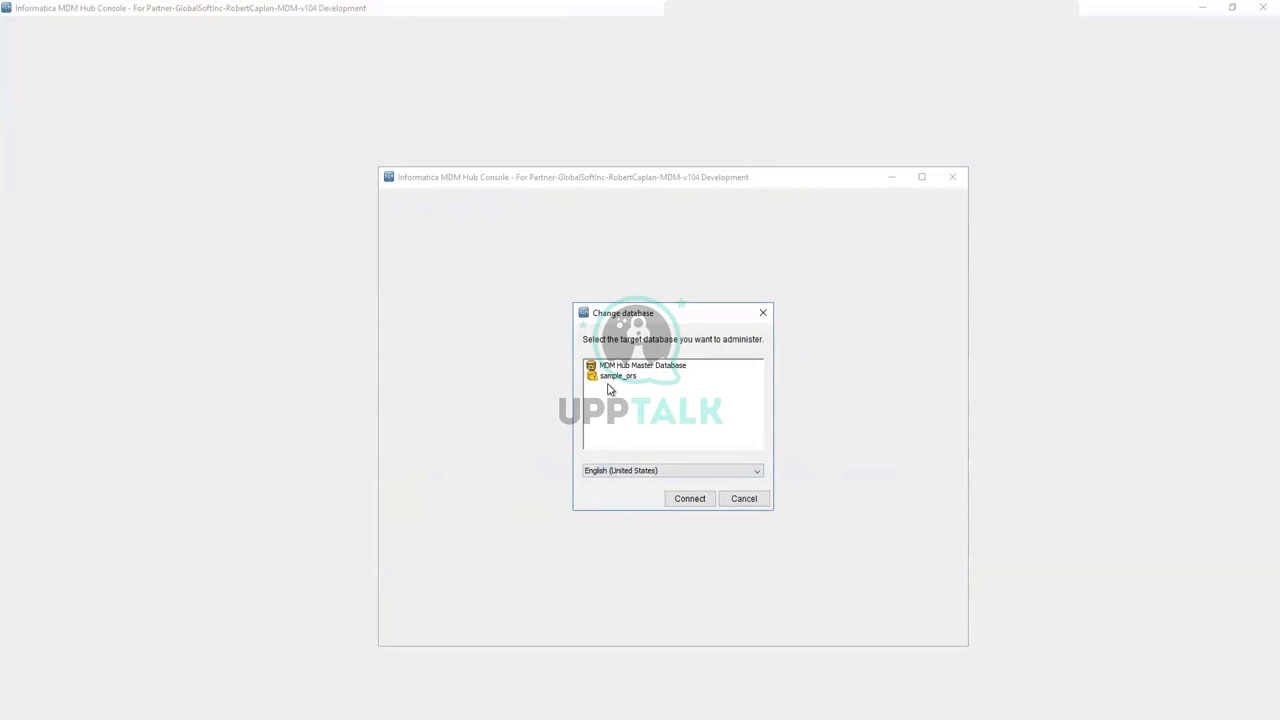
left_click(669, 369)
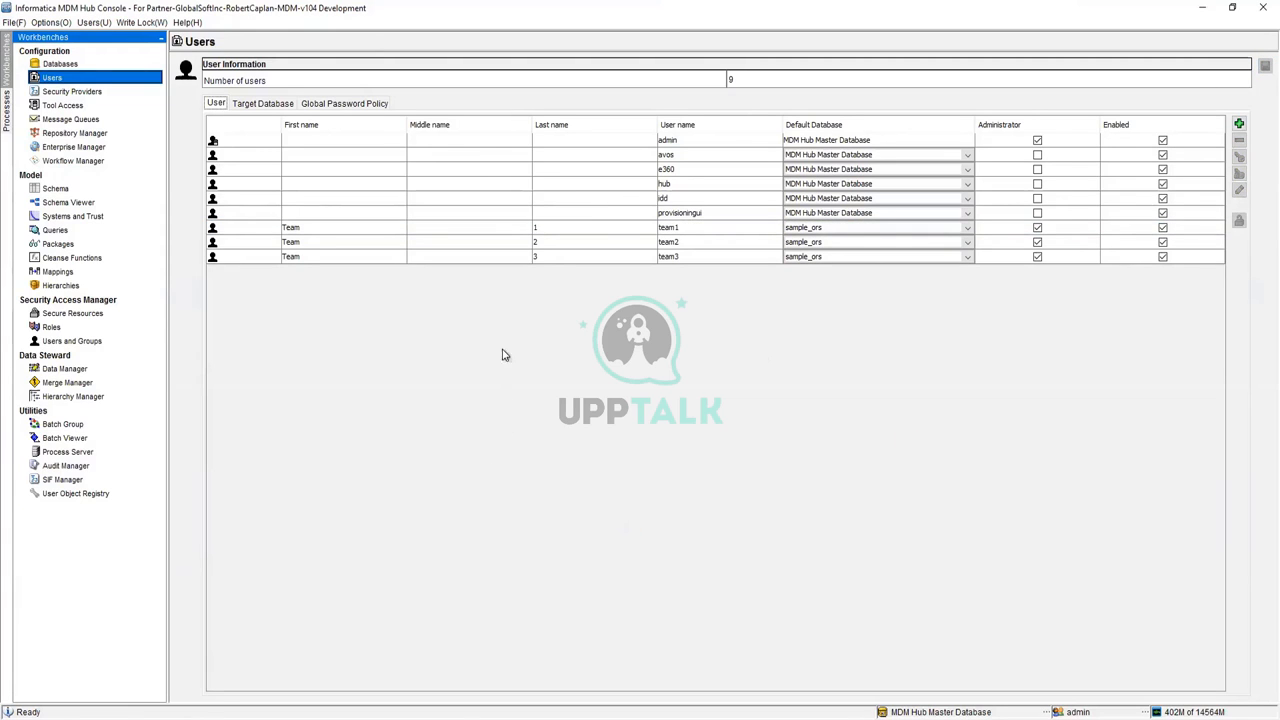
Remove administrator rights from team1 and save the user list
left_click(1038, 228)
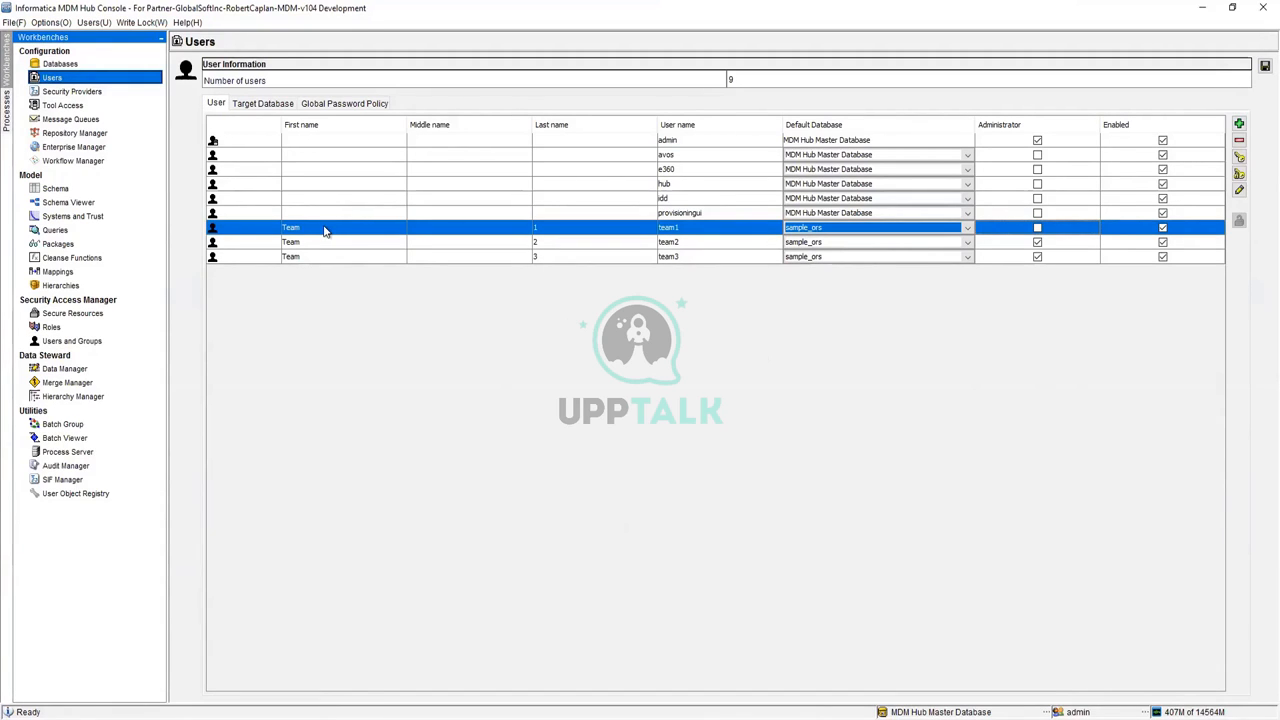
left_click(1262, 66)
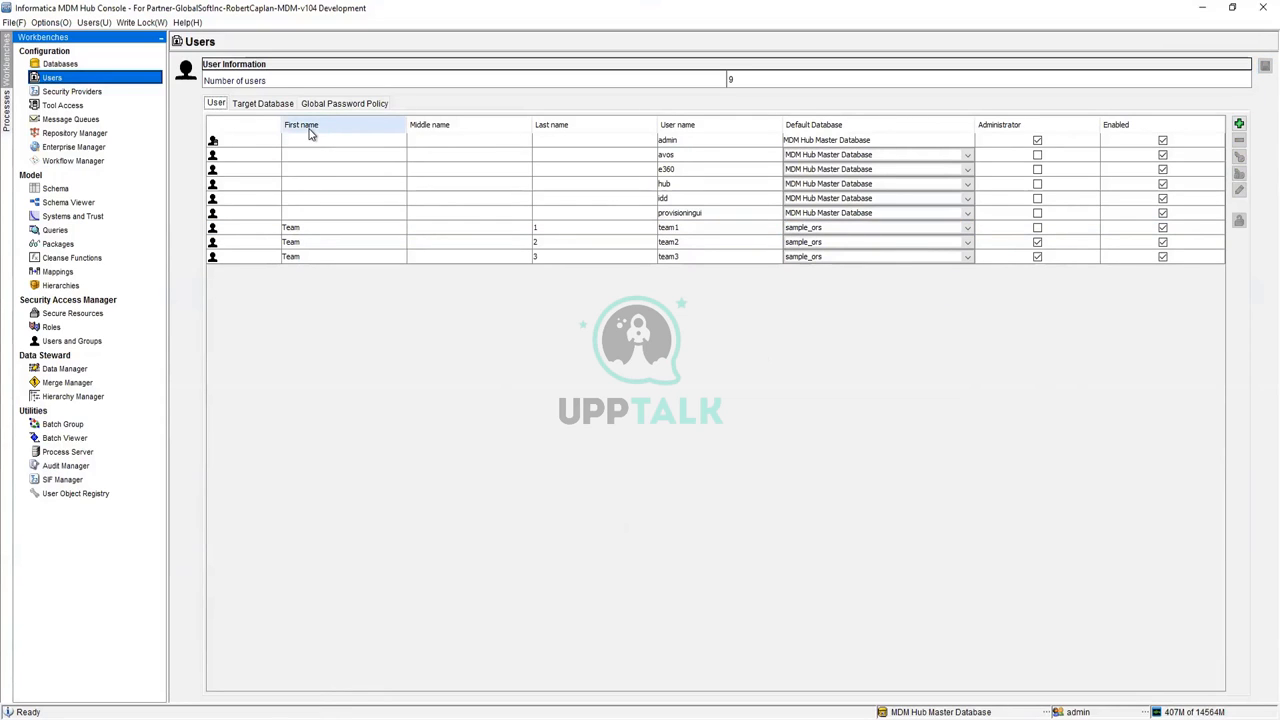
Look through the authentication, authorization and user profile providers listed in Security Providers
left_click(72, 92)
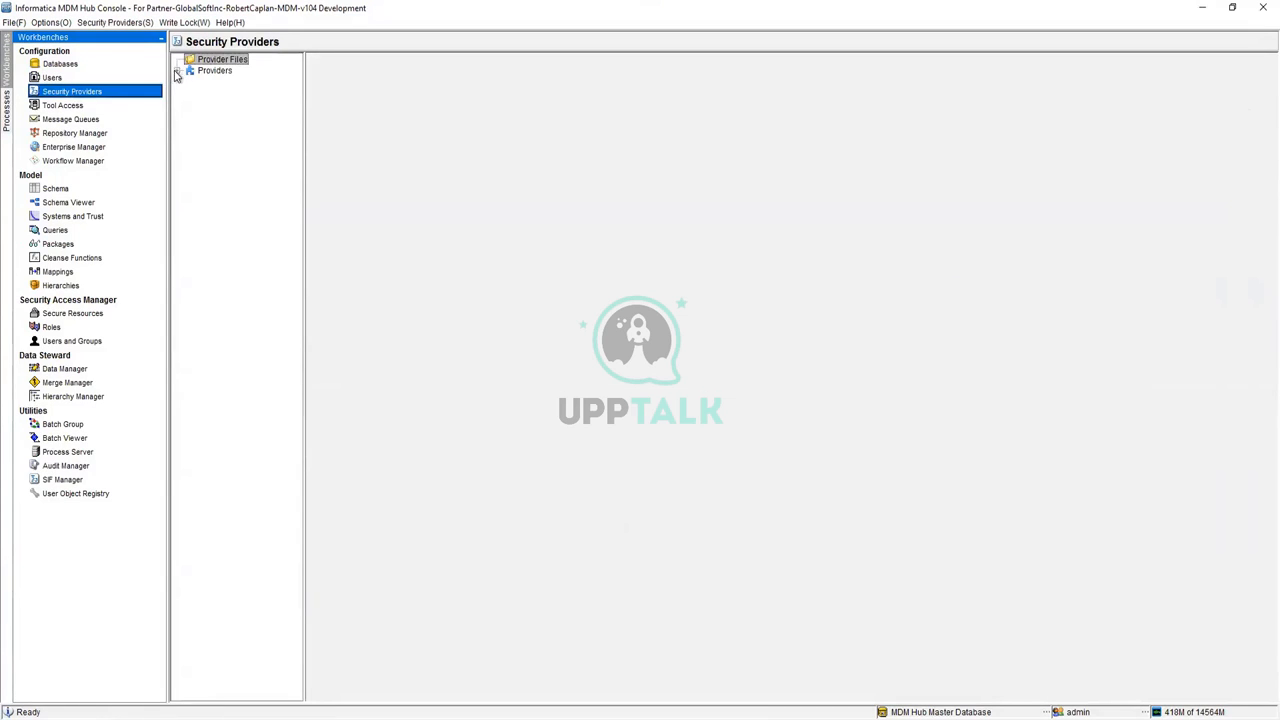
left_click(177, 71)
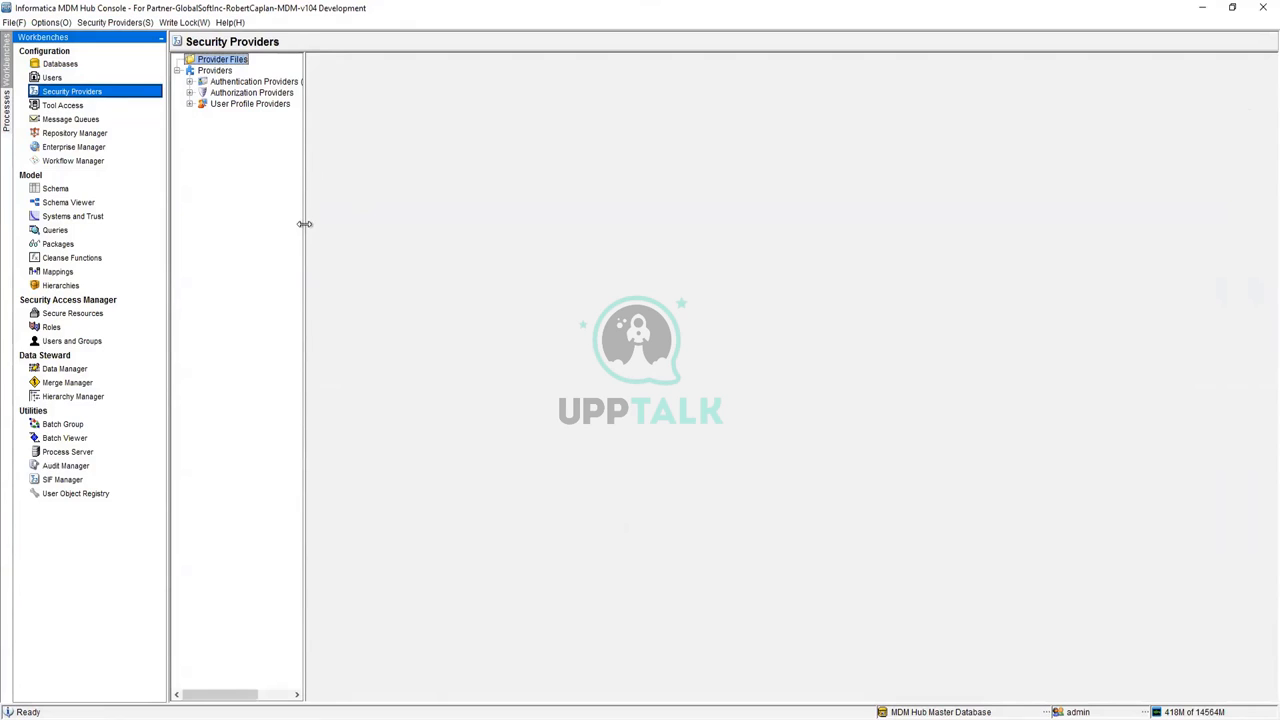
left_click_drag(305, 224, 414, 226)
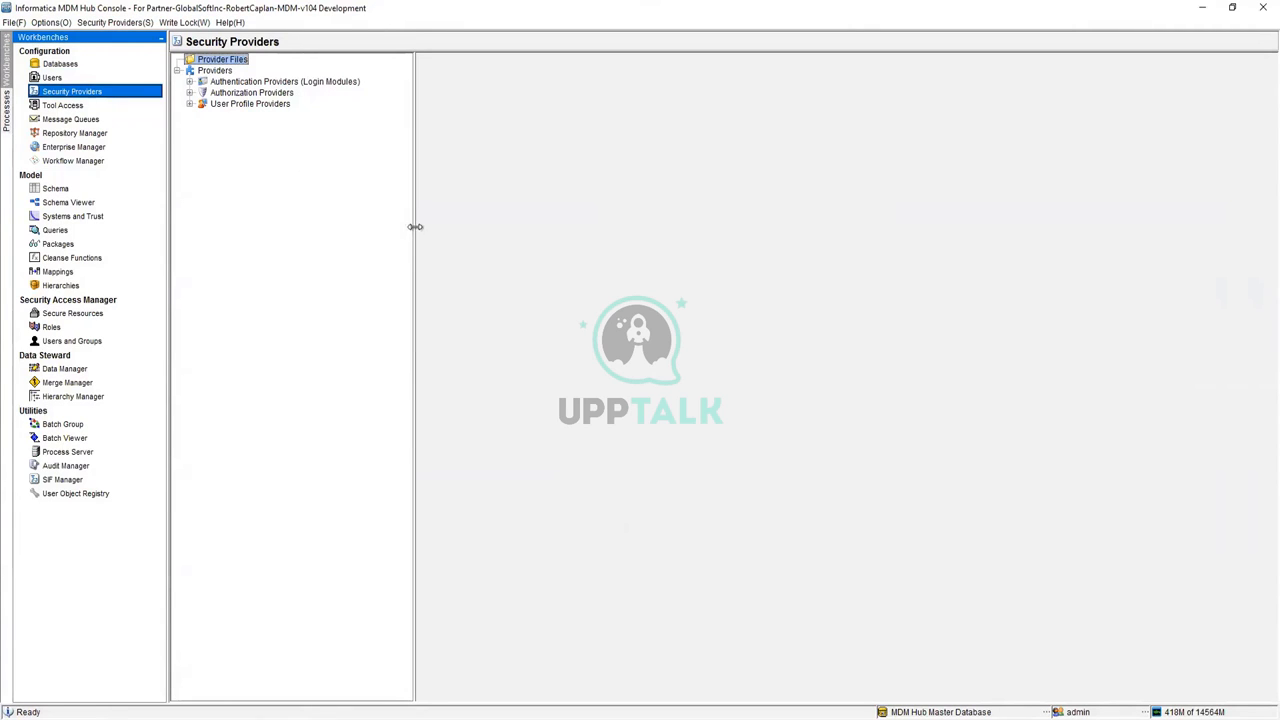
left_click(247, 82)
left_click(190, 81)
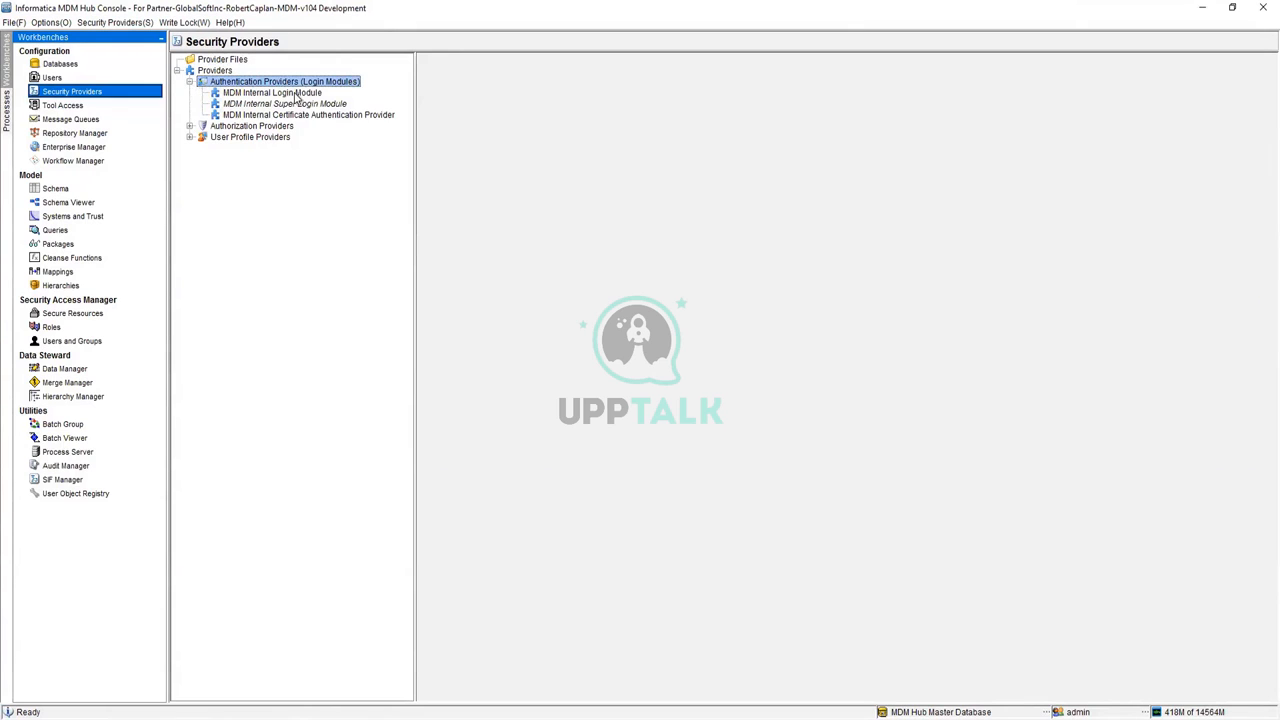
left_click(190, 126)
left_click(190, 159)
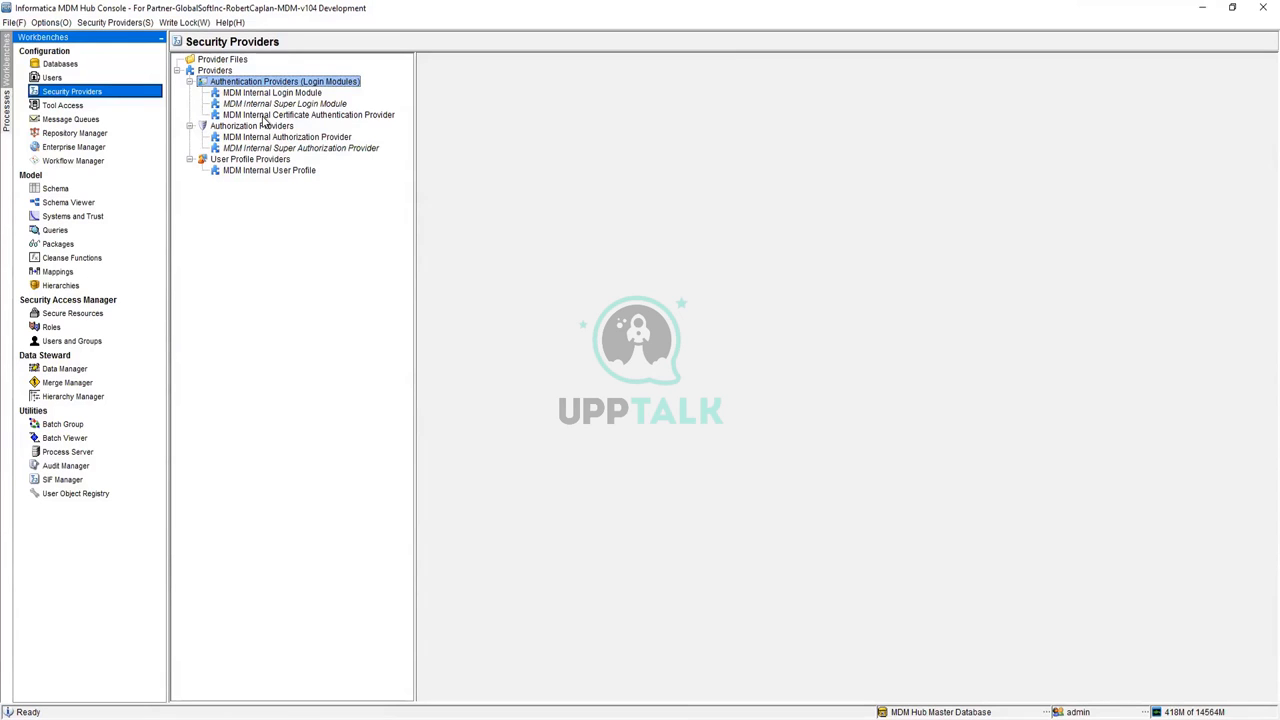
Examine the details of the internal login, super login, certificate, authorization, super authorization and user profile providers
left_click(300, 94)
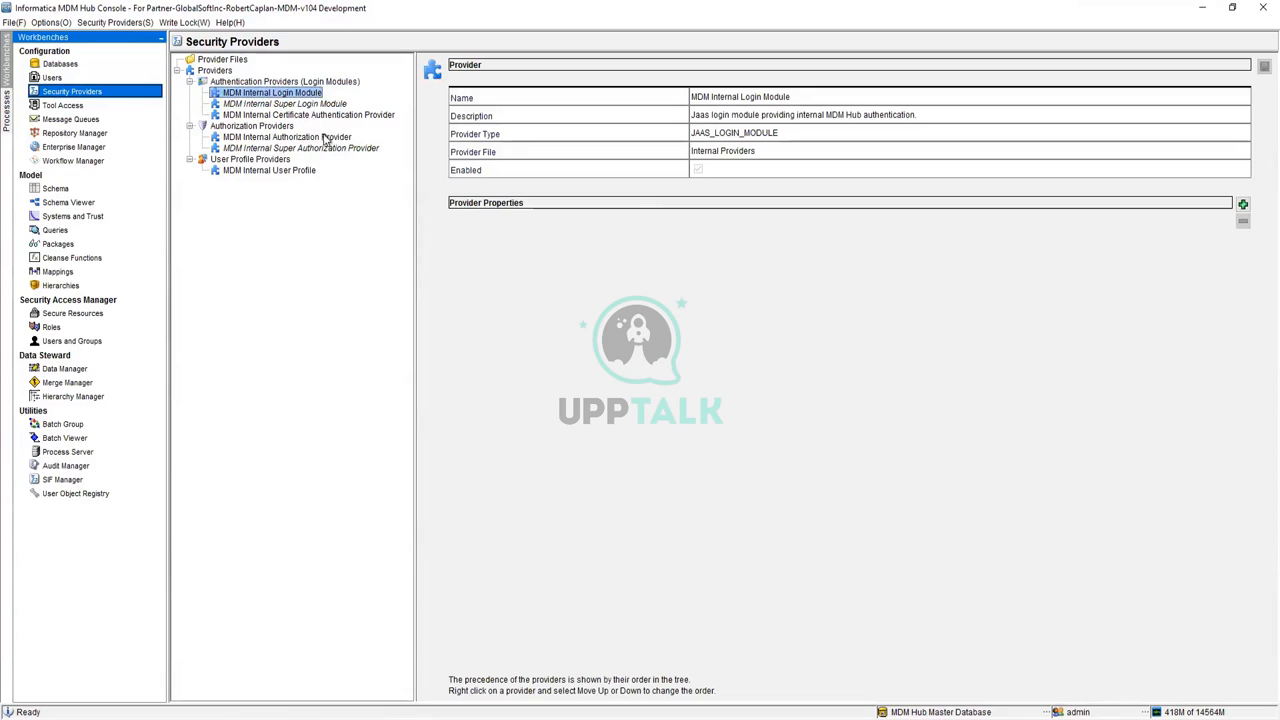
left_click(280, 105)
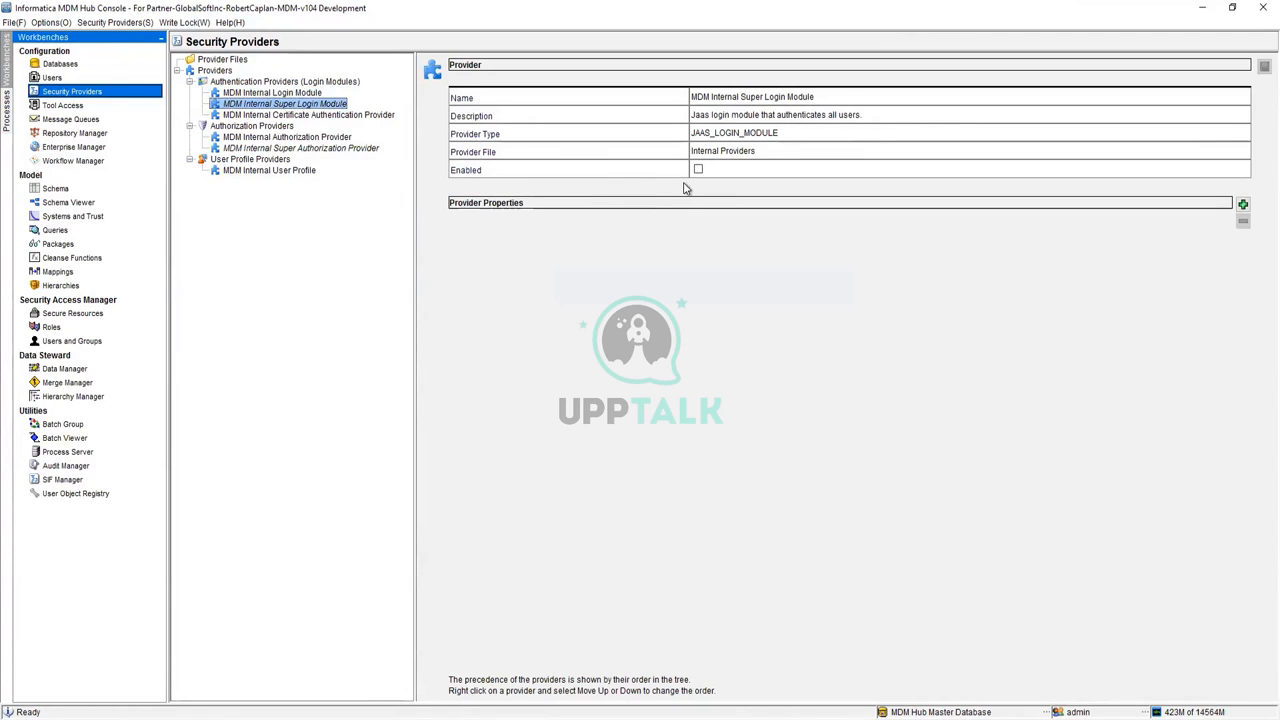
left_click(307, 116)
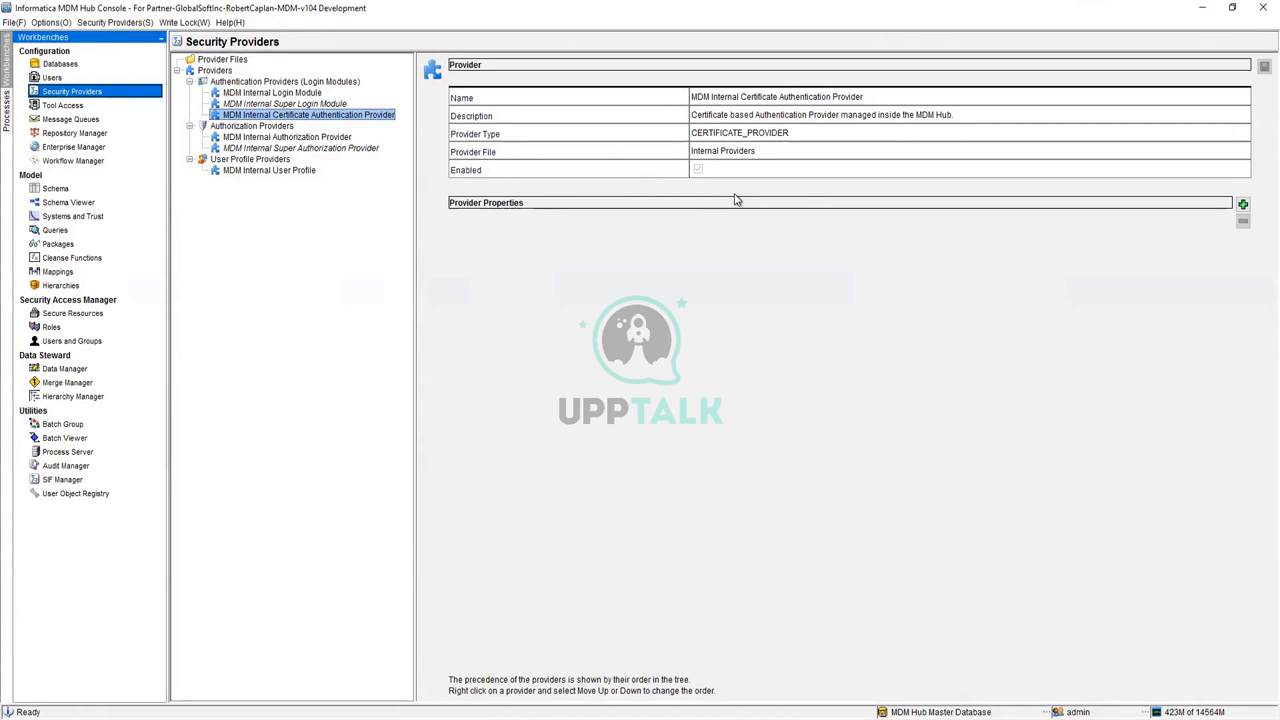
left_click(281, 138)
left_click(282, 149)
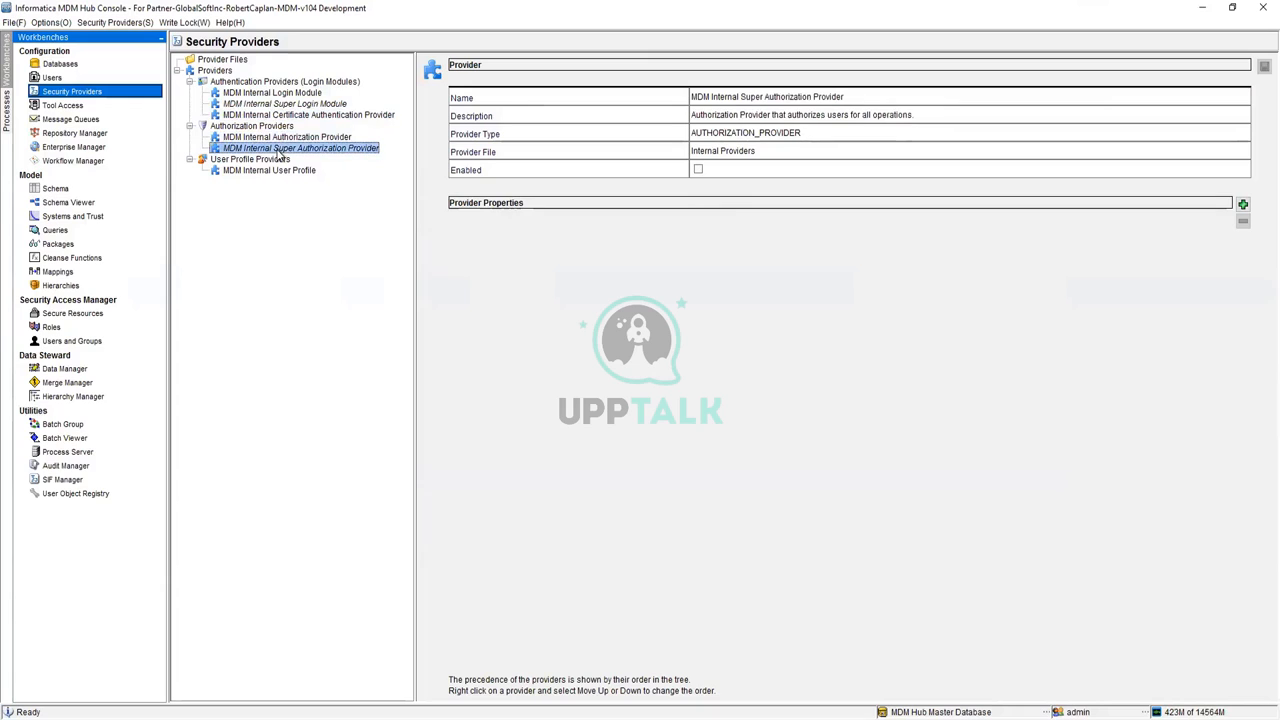
left_click(270, 172)
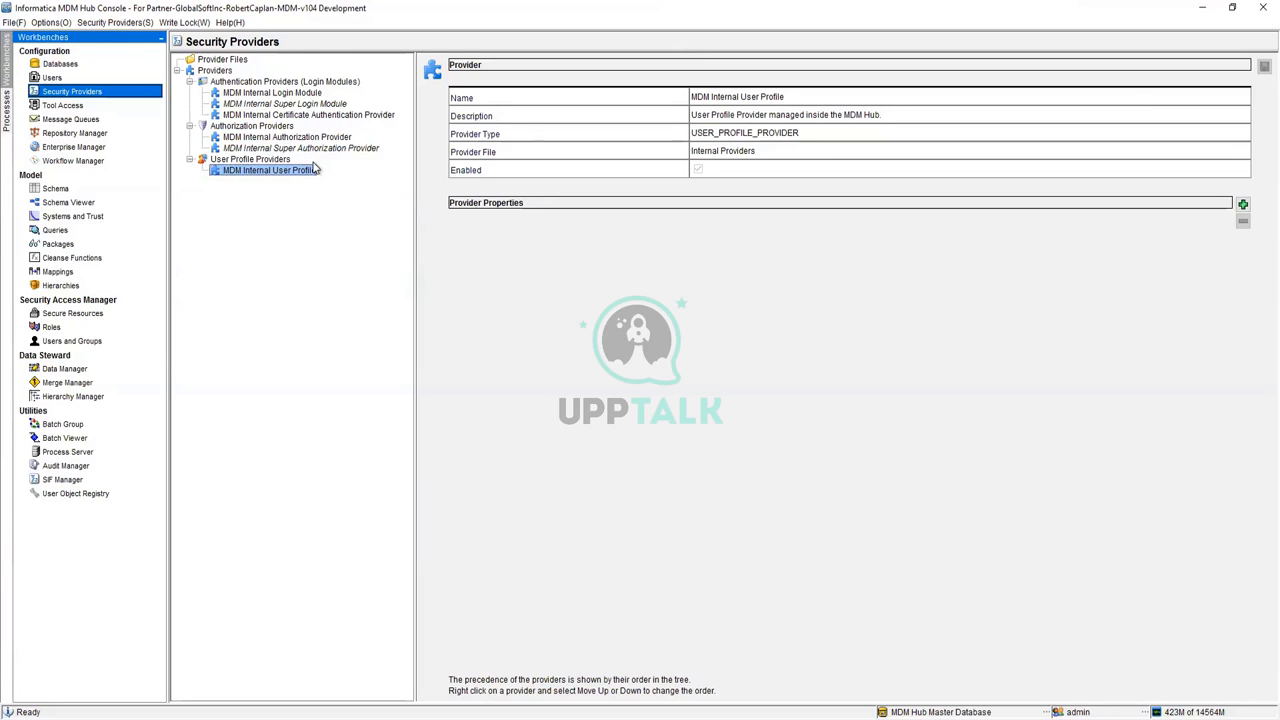
Review Team 1's tool access settings and check the administrator flags in the Users list
left_click(56, 106)
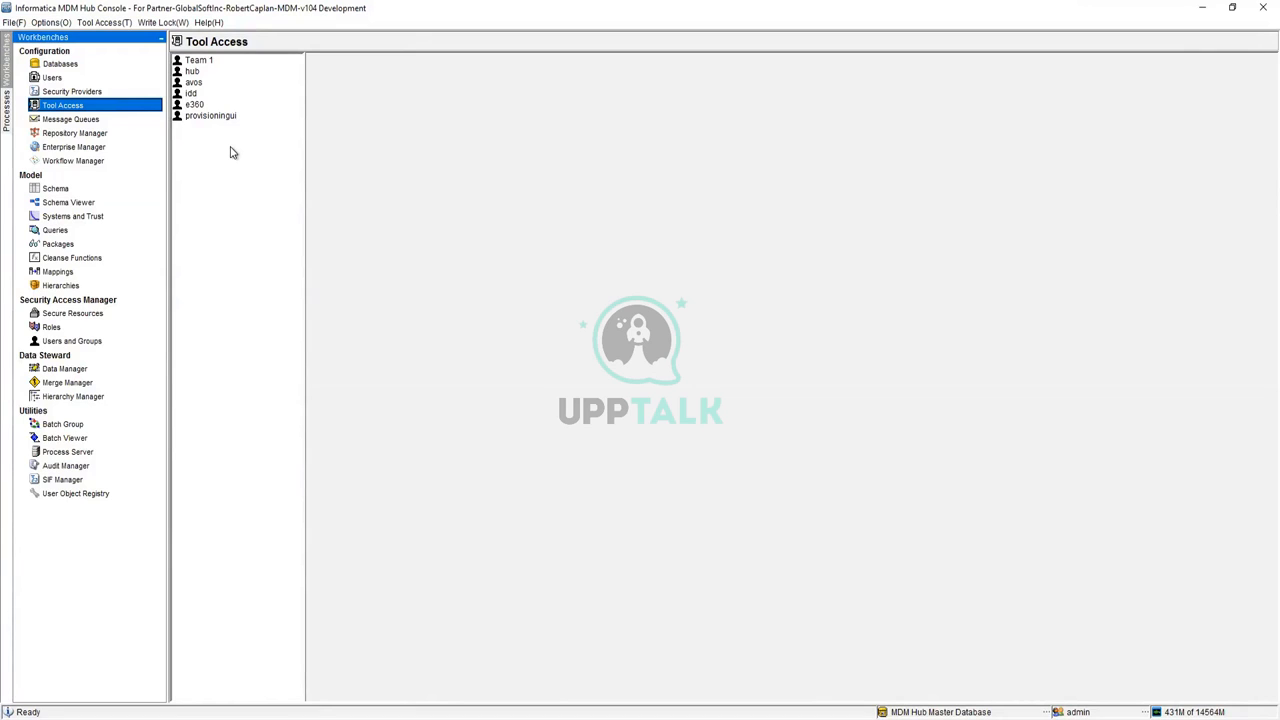
left_click(199, 62)
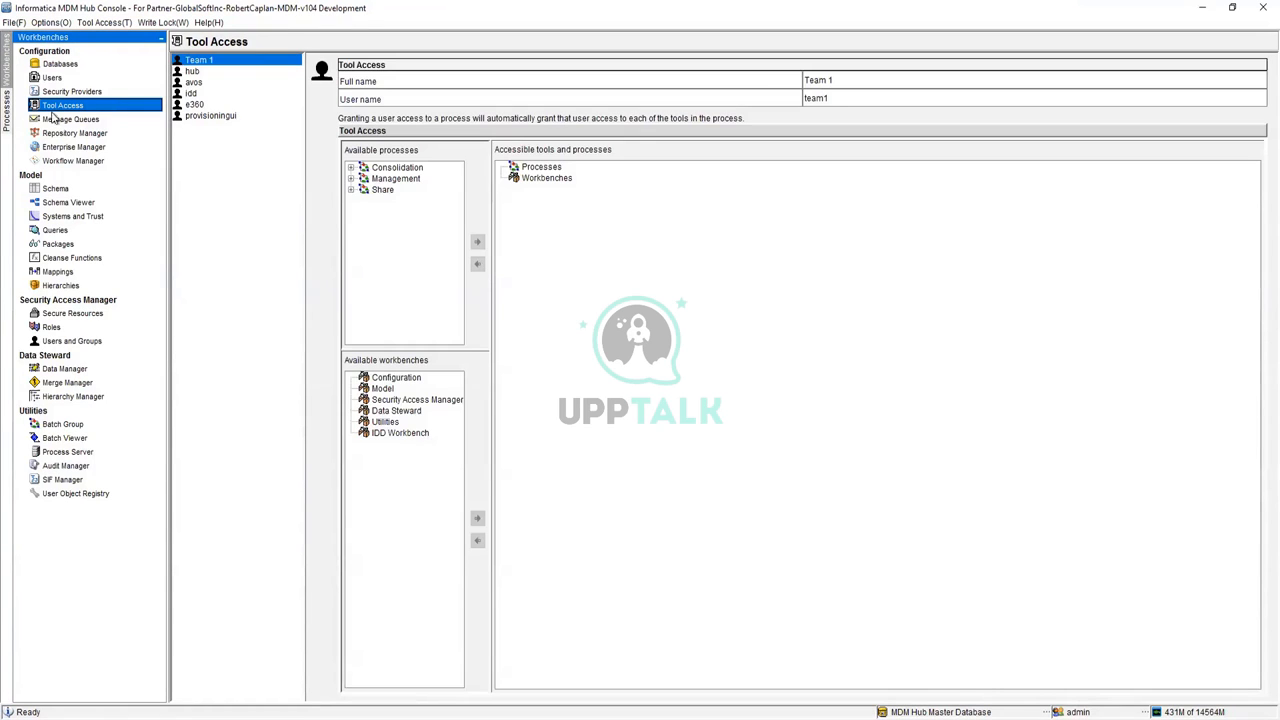
left_click(40, 81)
left_click(50, 78)
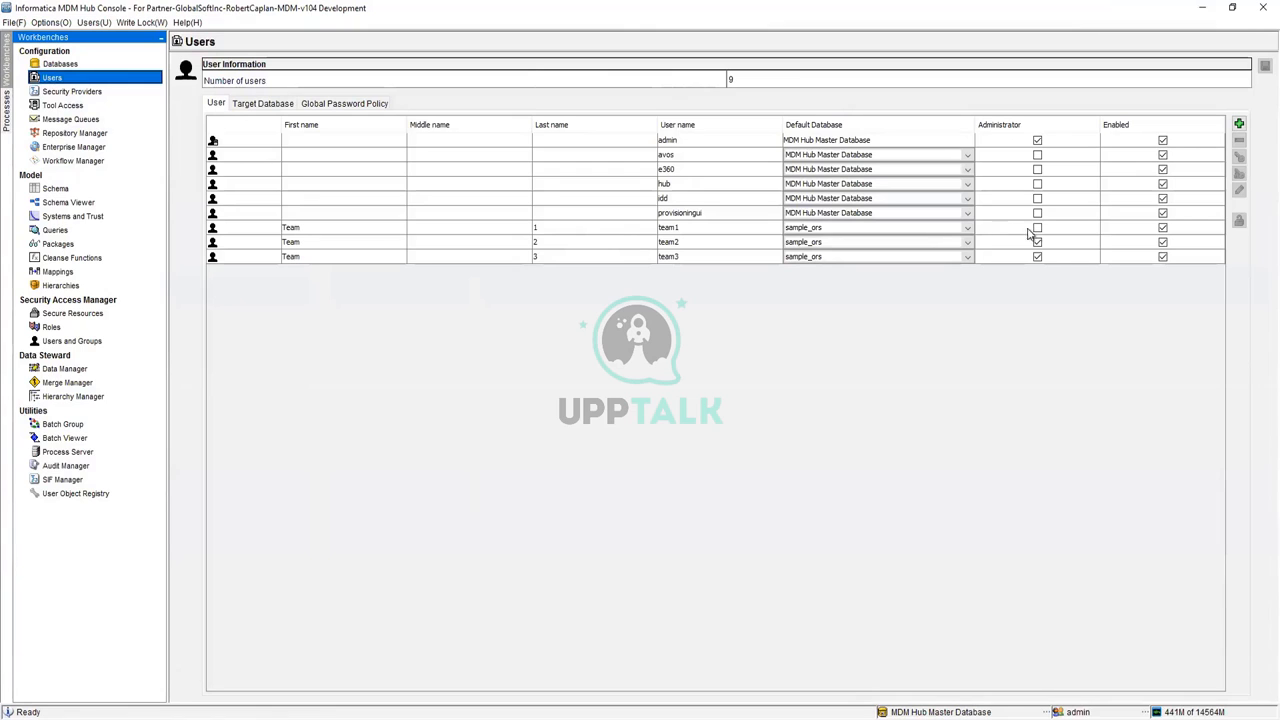
Grant Team 1 access to the Configuration workbench in Tool Access
left_click(58, 107)
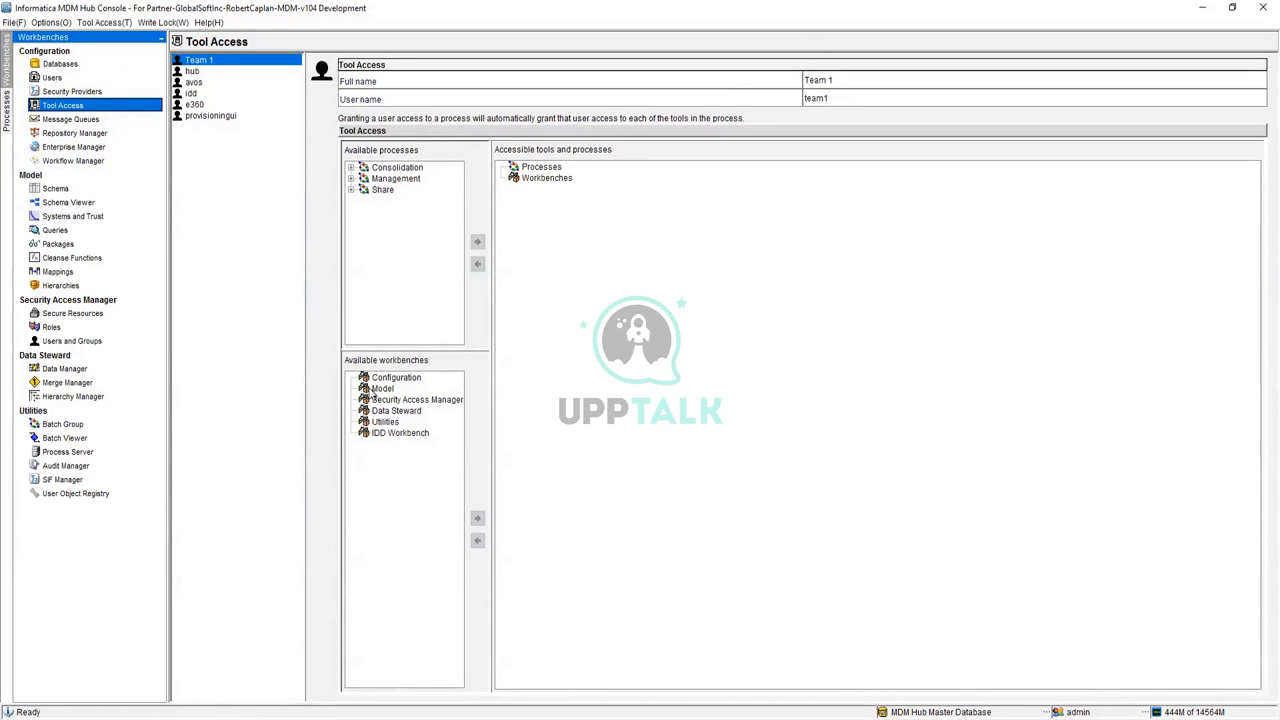
left_click(382, 381)
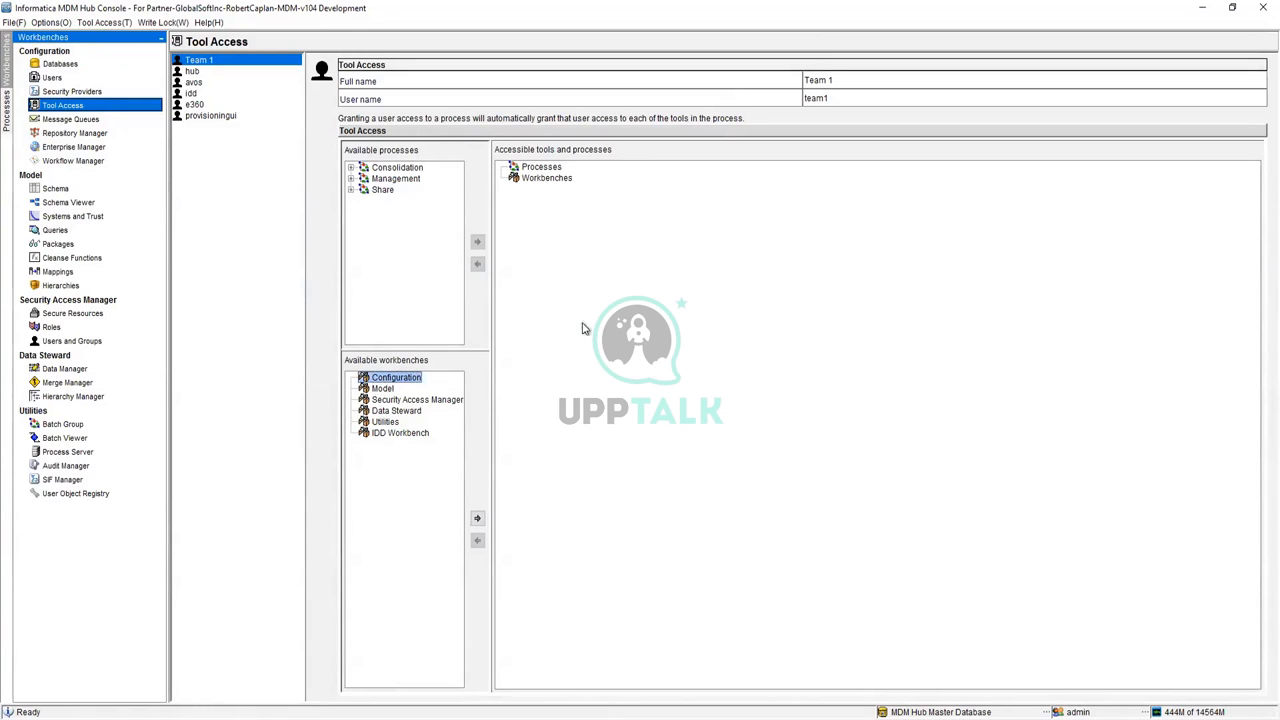
left_click(477, 518)
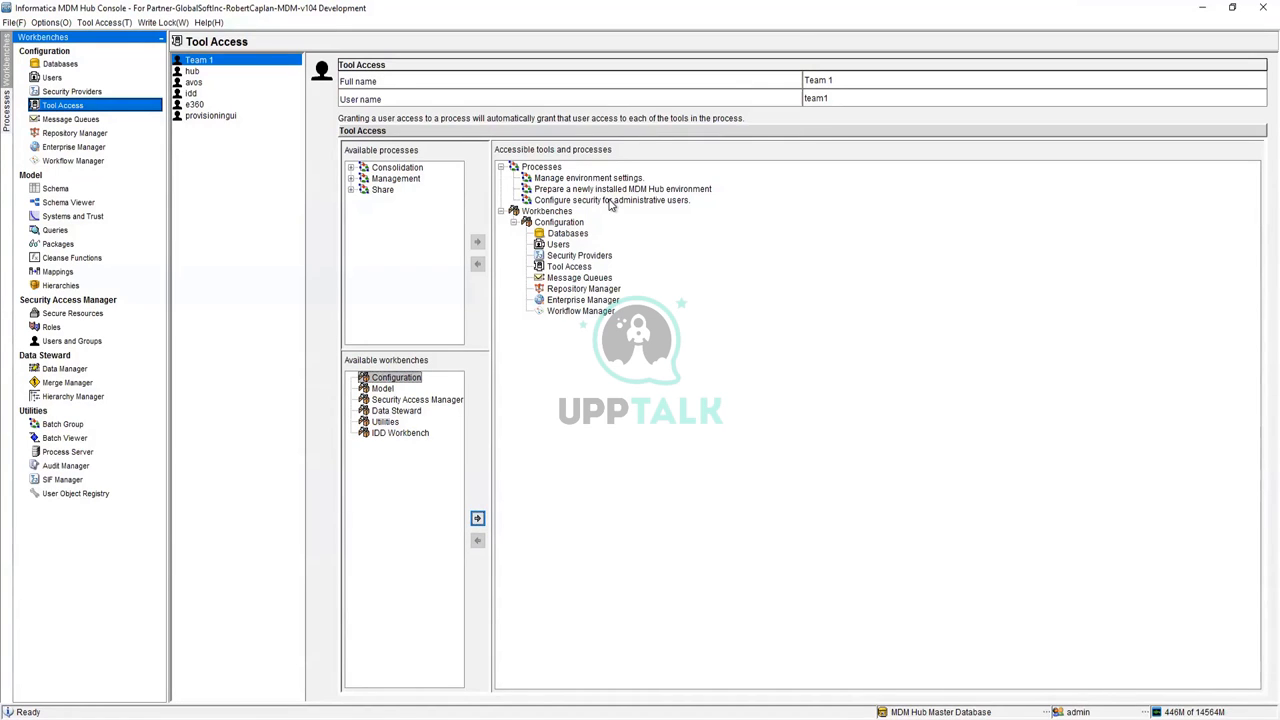
Remove the Users, Enterprise Manager and Tool Access tools from Team 1's accessible Configuration tools
left_click(558, 245)
left_click(478, 541)
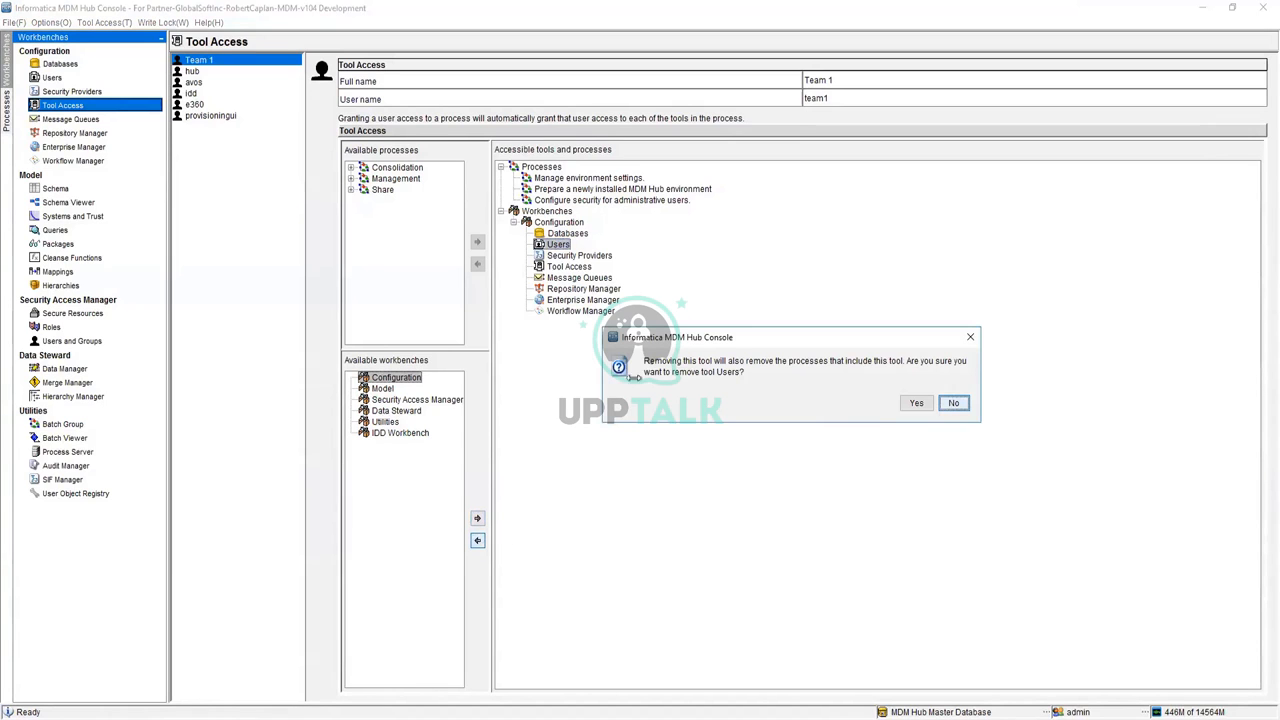
left_click(912, 406)
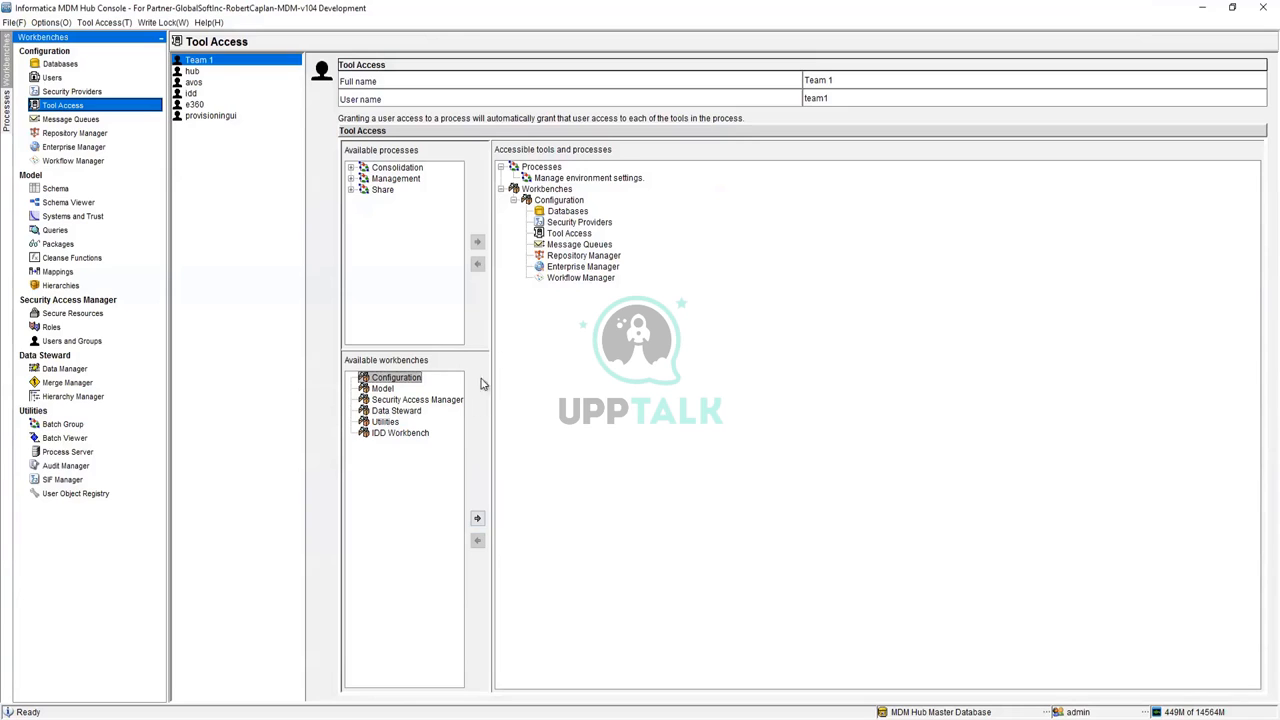
left_click(580, 267)
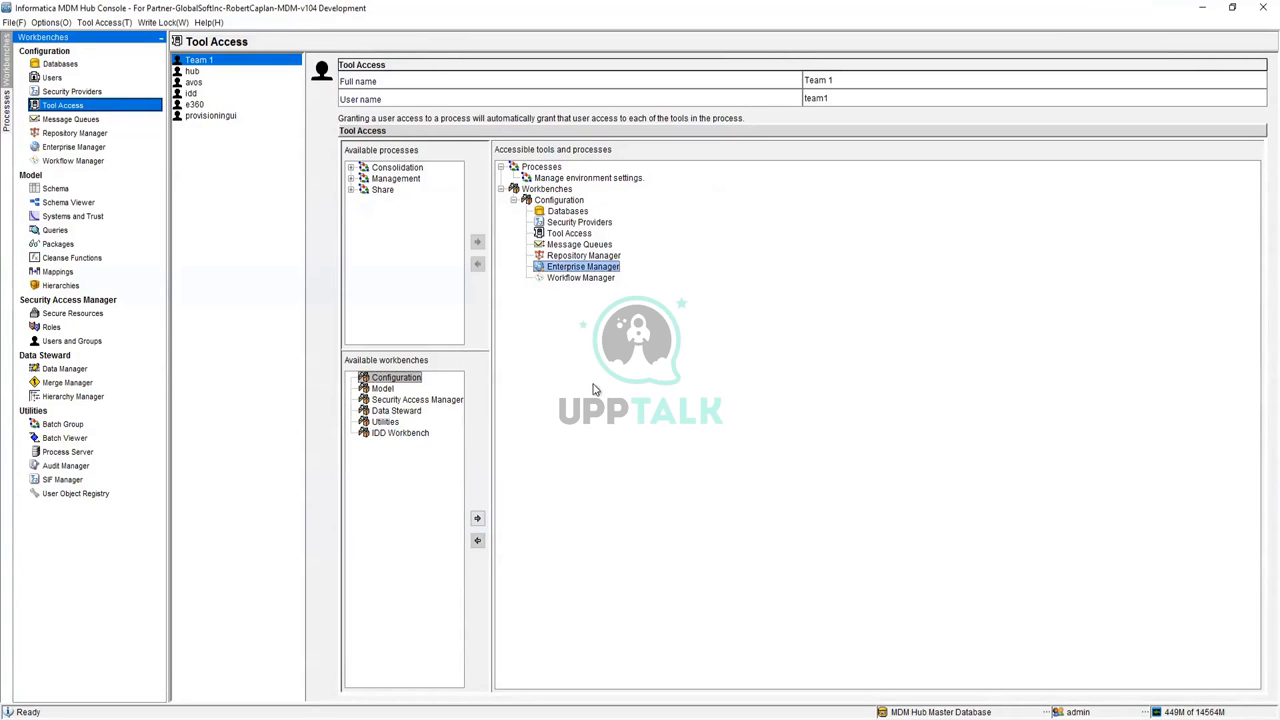
left_click(478, 542)
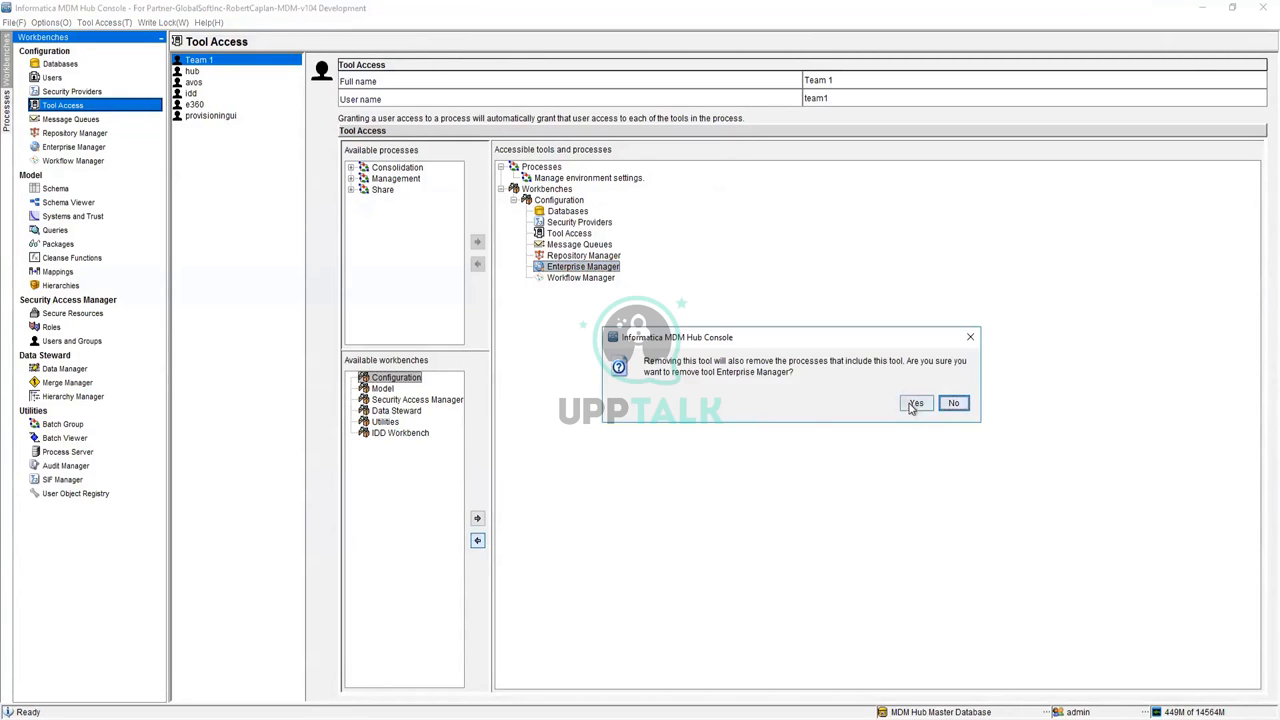
left_click(912, 406)
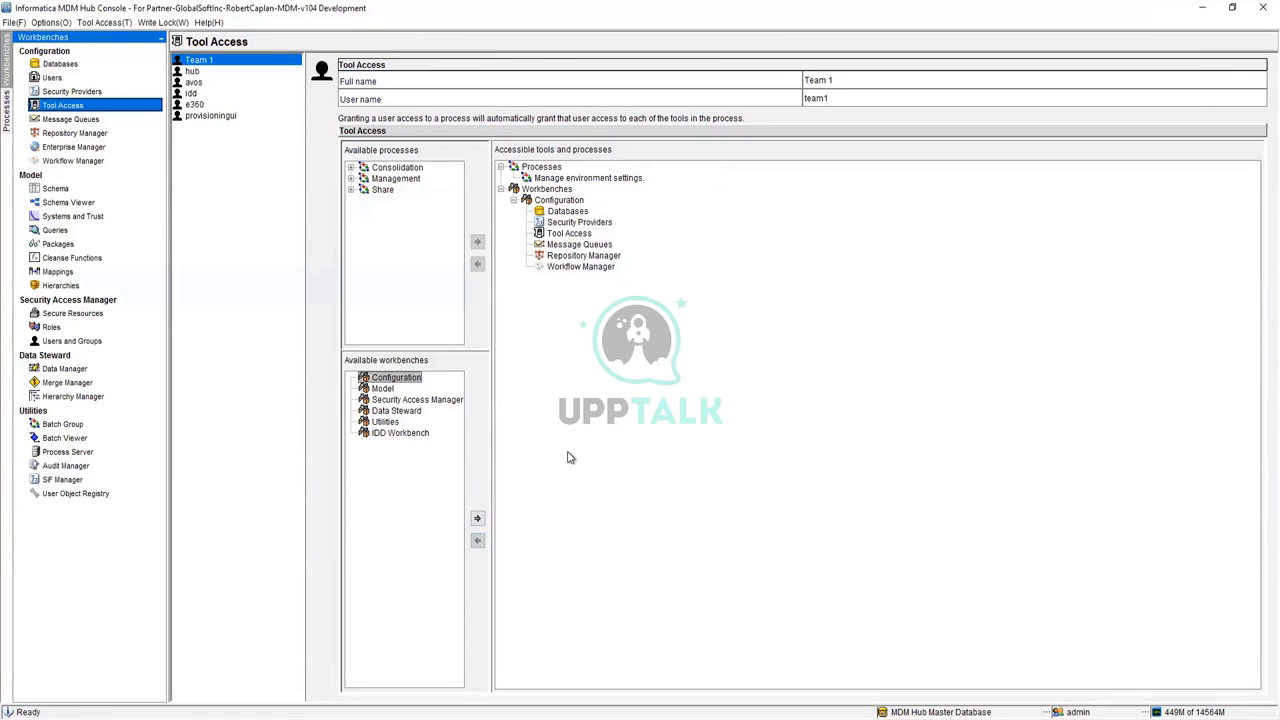
left_click(566, 235)
left_click(477, 540)
left_click(911, 405)
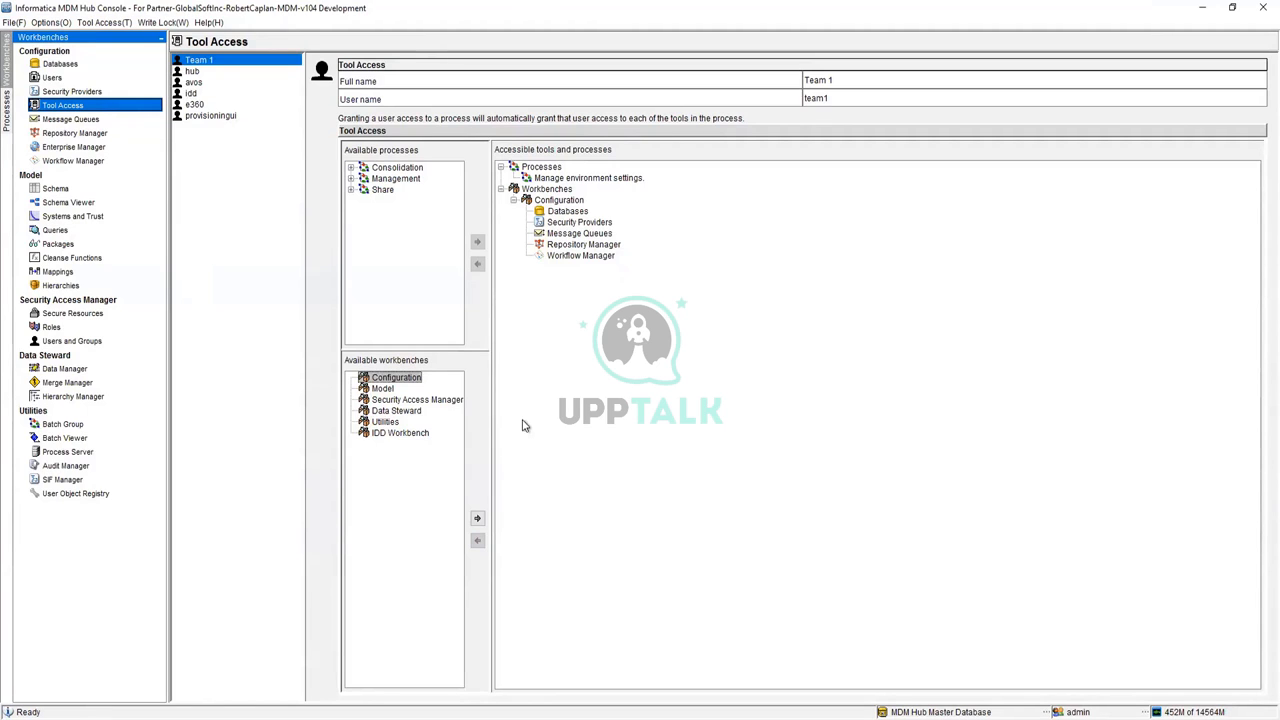
Grant Team 1 access to the Model, Data Steward and Utilities workbenches
left_click(381, 389)
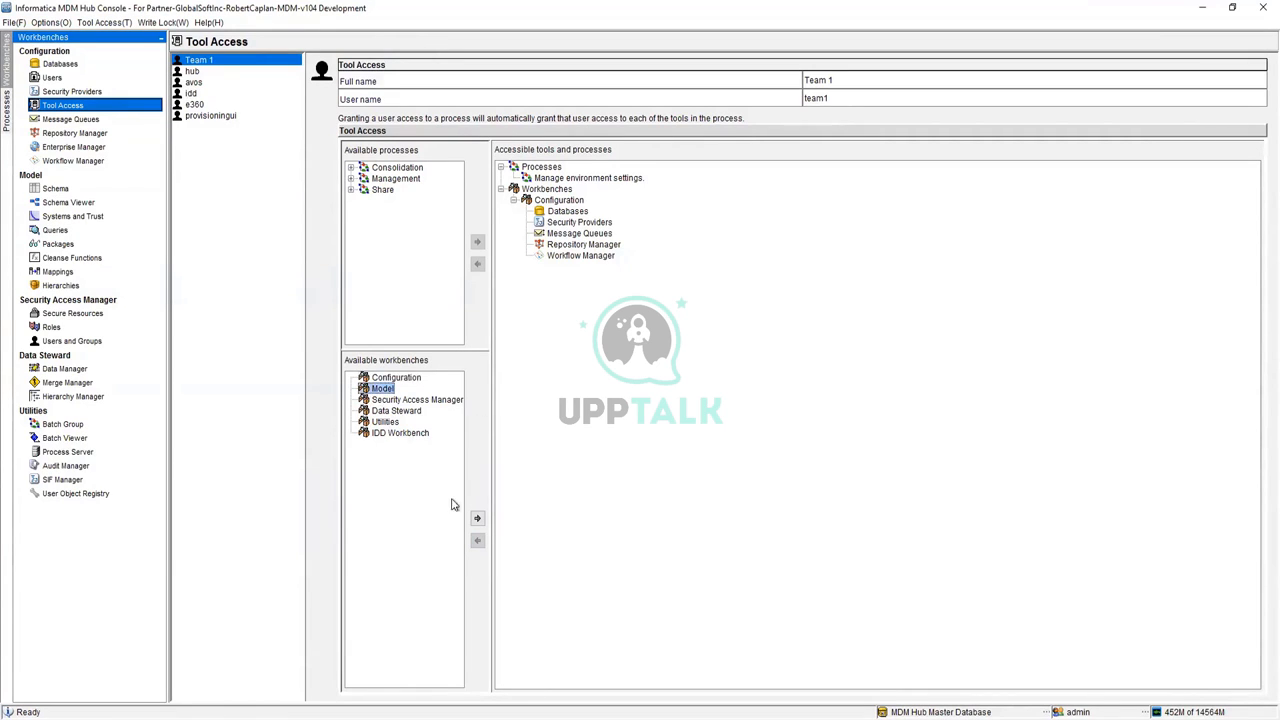
left_click(477, 517)
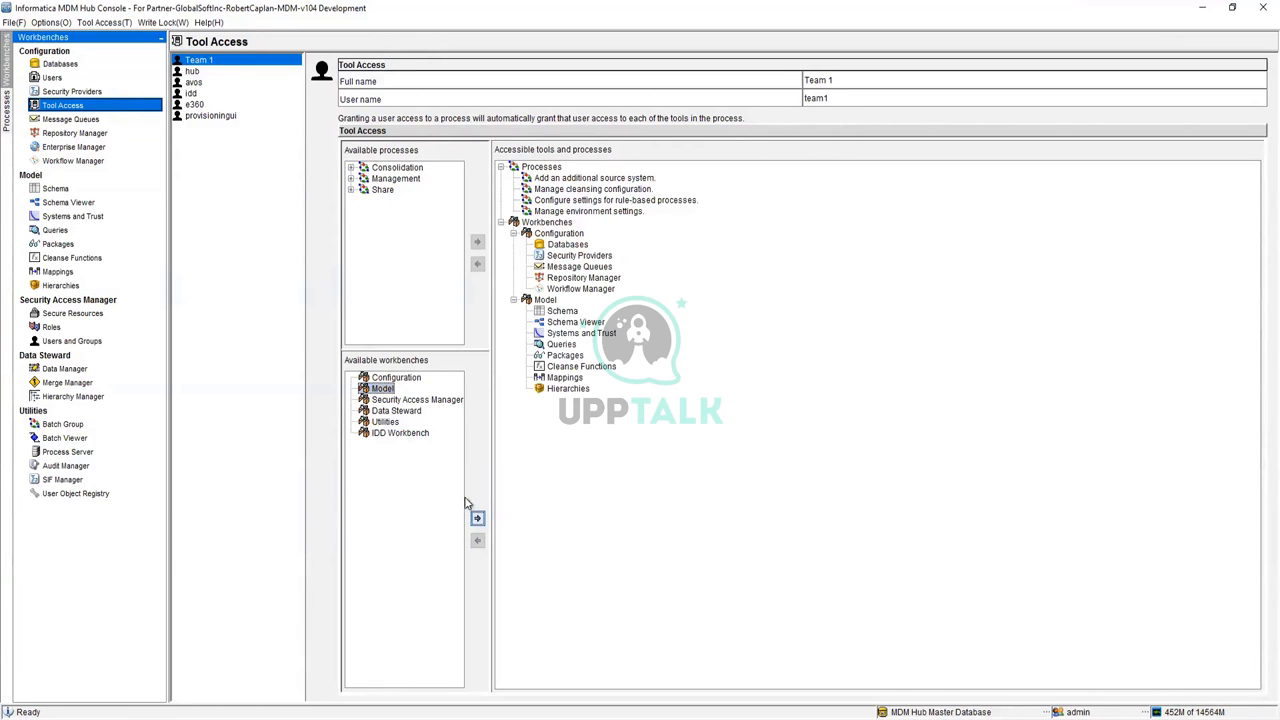
left_click(390, 400)
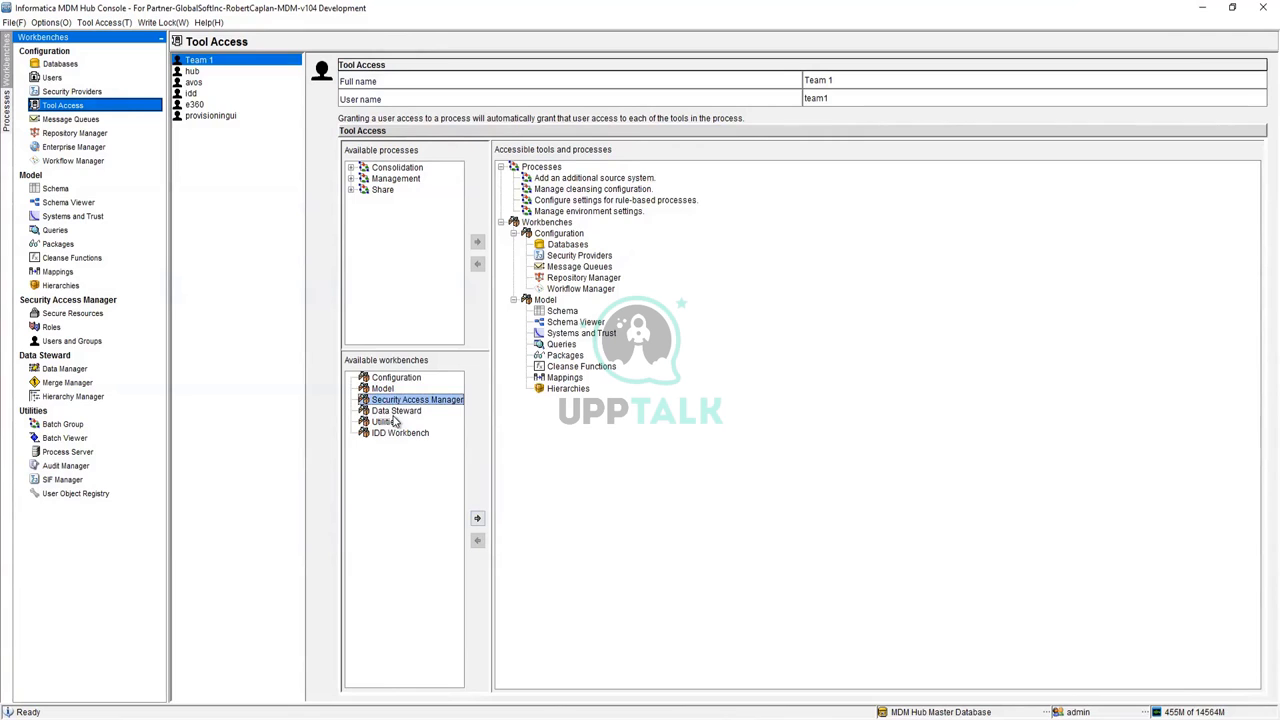
left_click(396, 410)
left_click(477, 517)
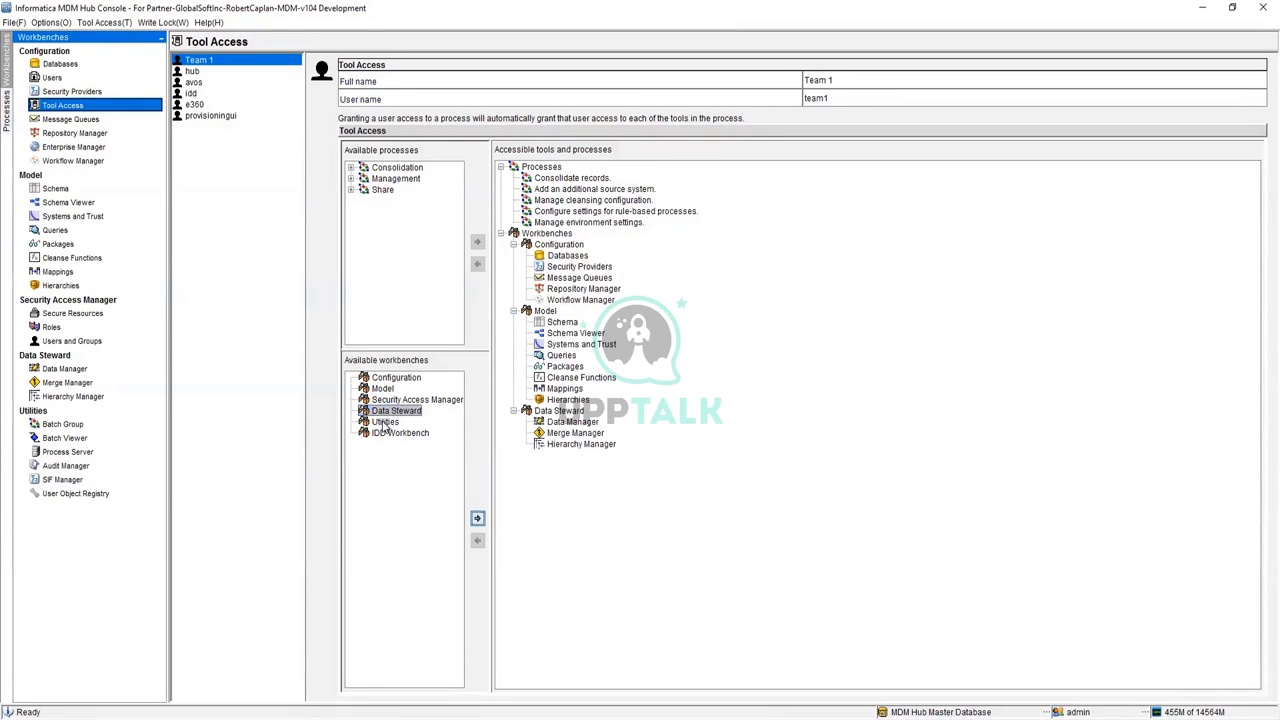
left_click(385, 422)
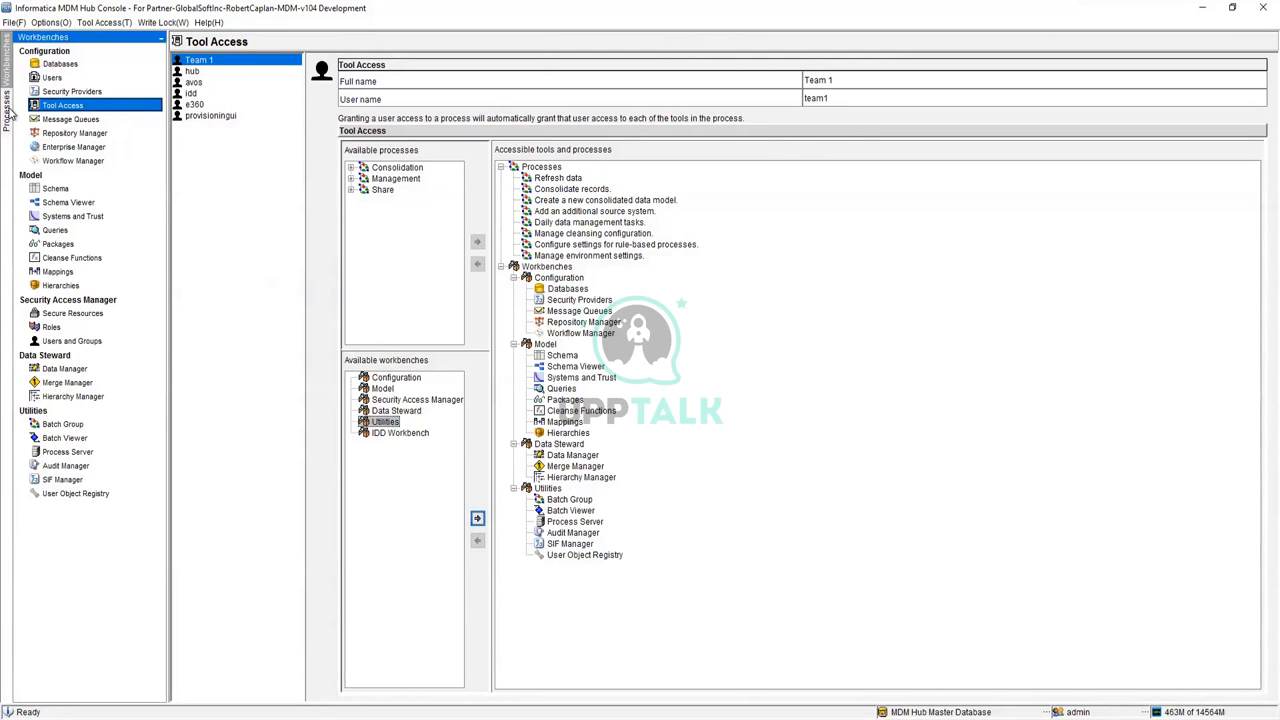
Review the monitoring settings in Message Queues and the details of the Jms Queue server and its Jmsqueue queue
left_click(72, 124)
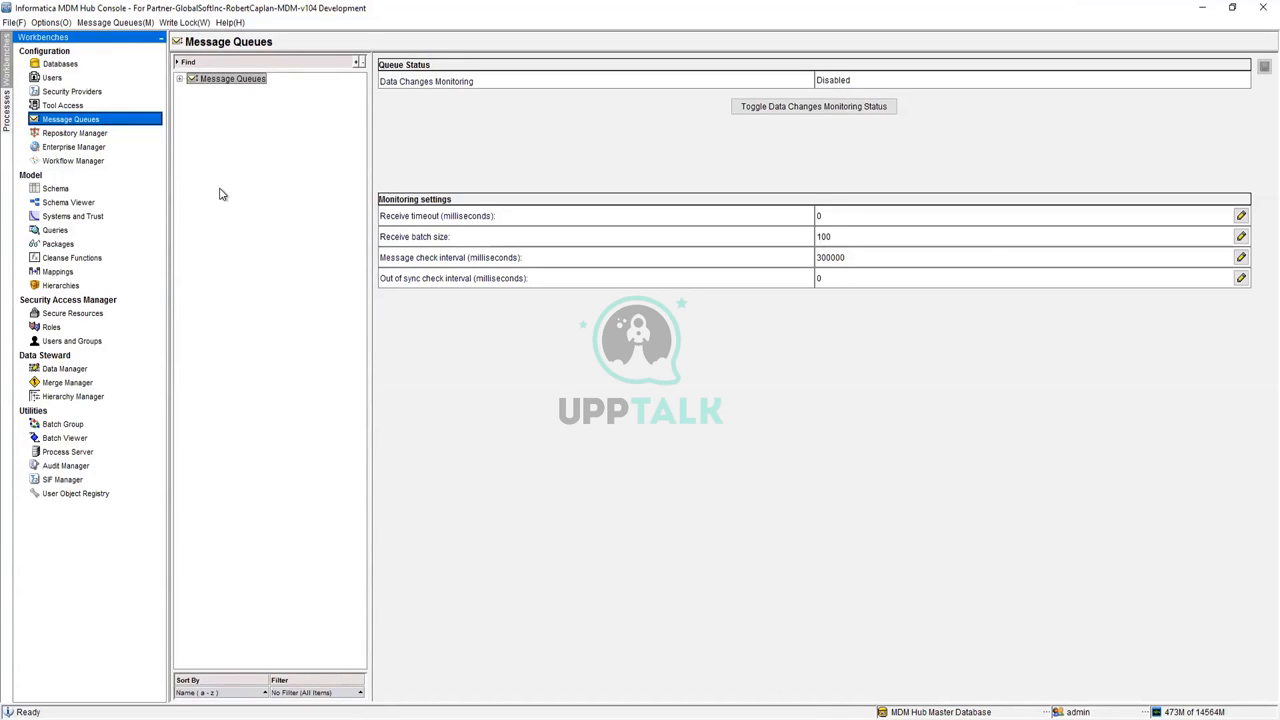
left_click(180, 80)
left_click(192, 90)
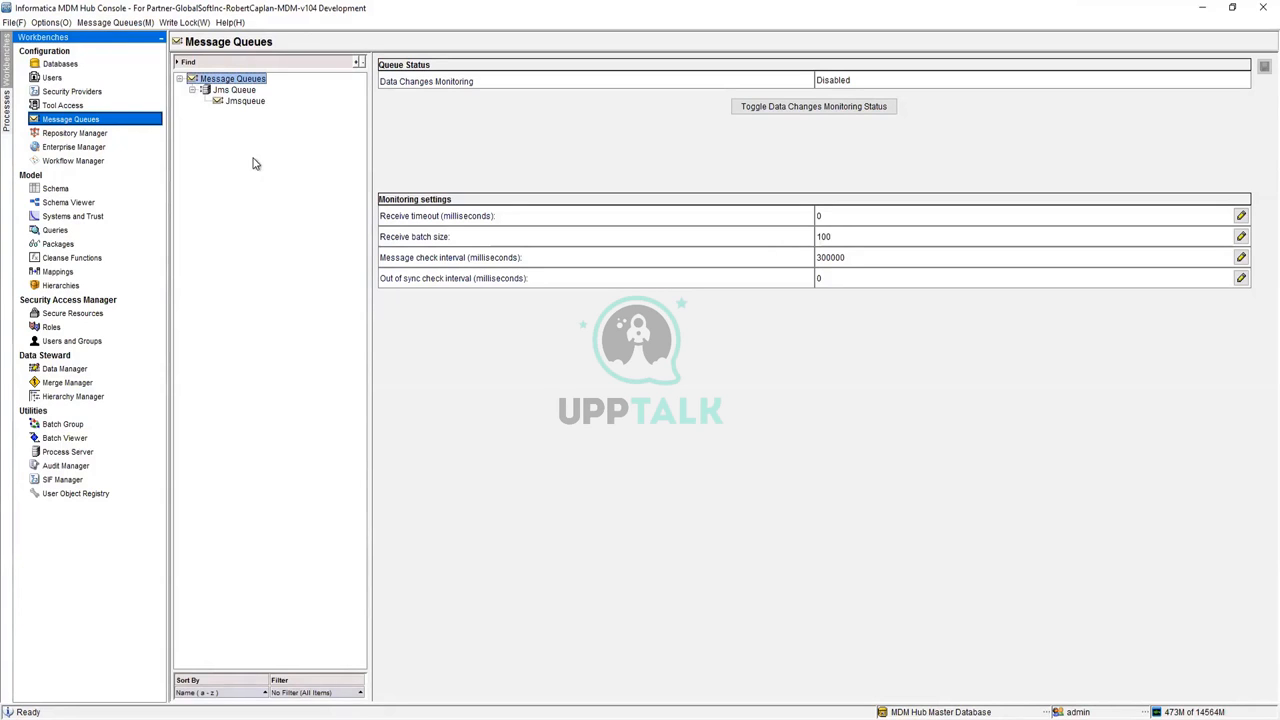
left_click(222, 90)
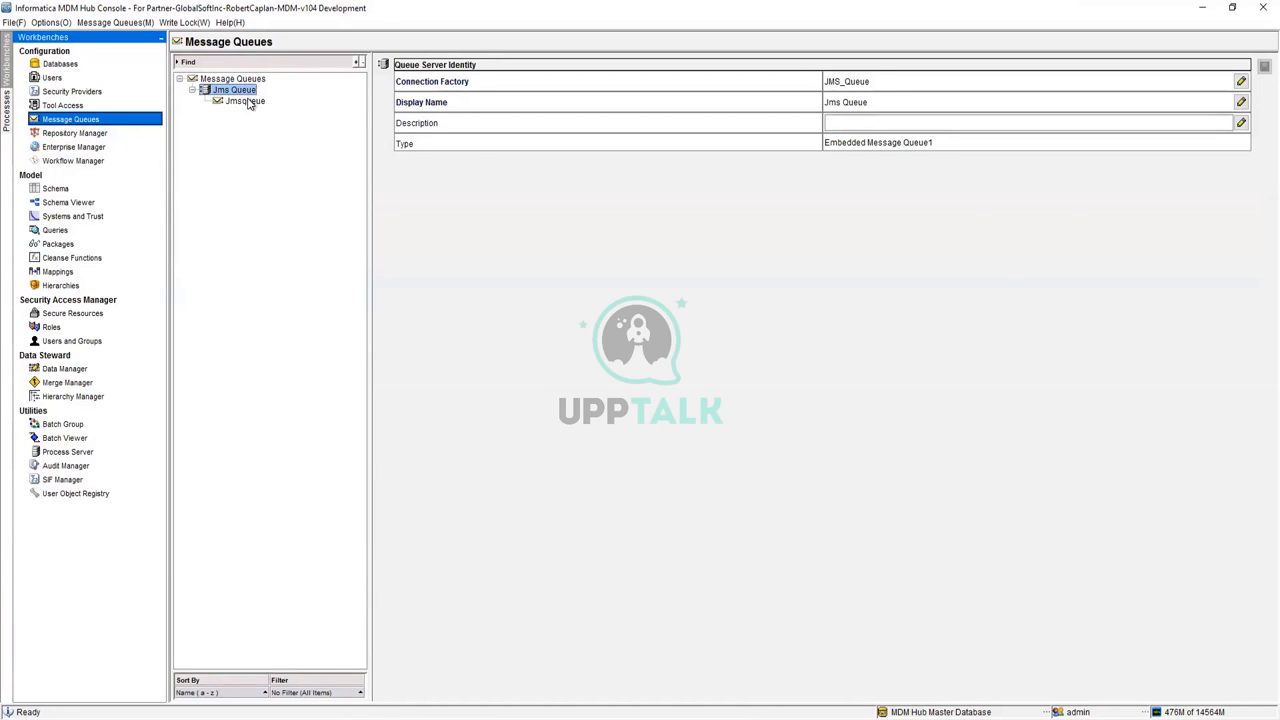
left_click(245, 101)
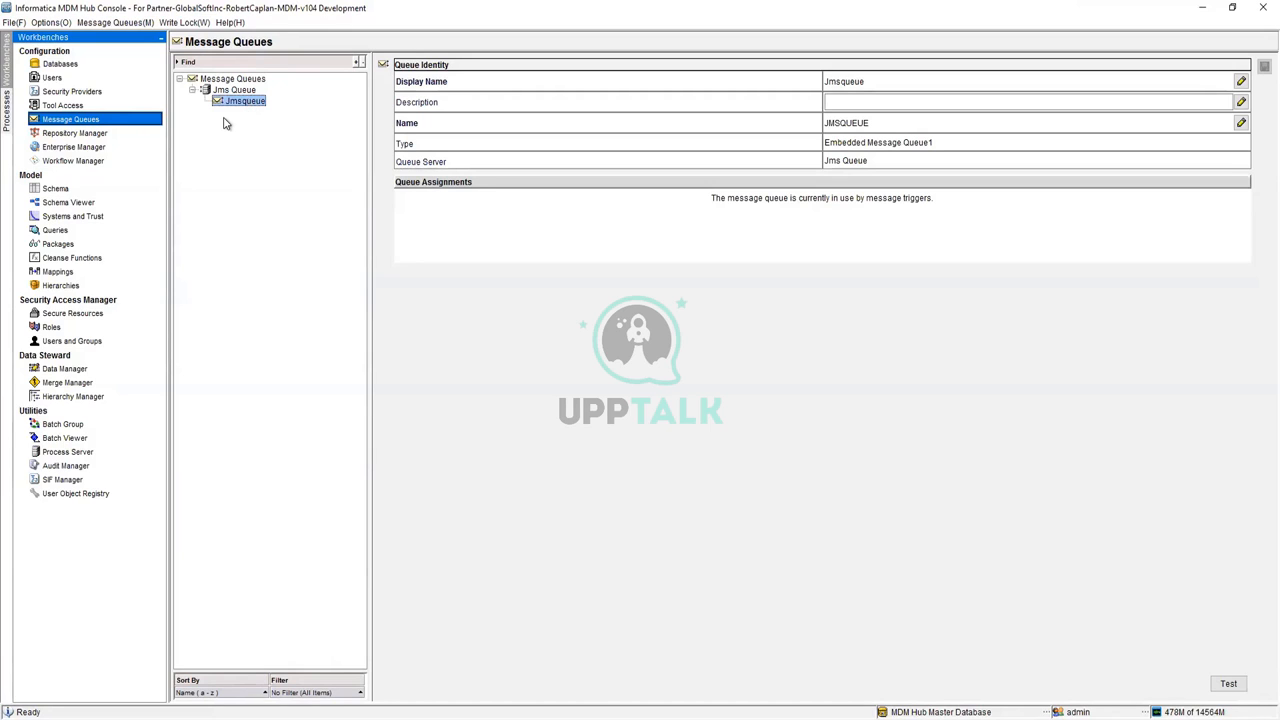
Add a message queue named Queue2 to the Jms Queue server and save it with the Use with message triggers assignment
right_click(223, 118)
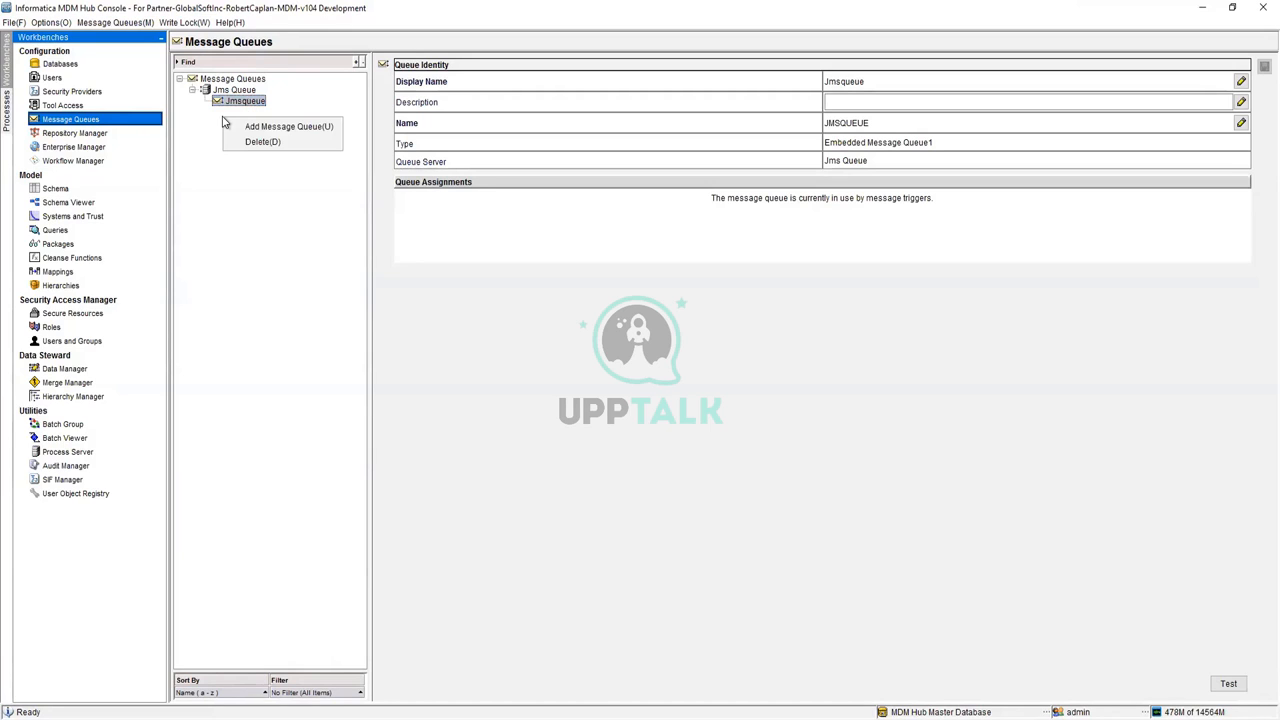
left_click(289, 127)
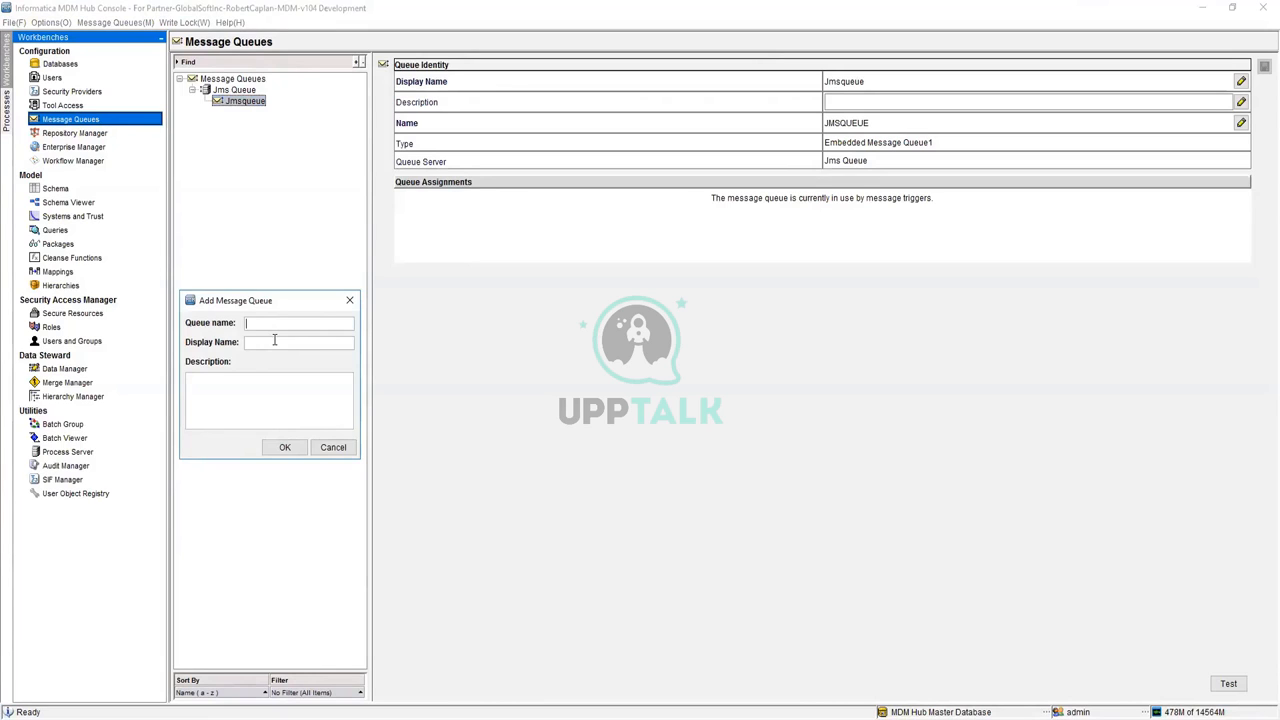
type("Queue2")
key("Tab")
left_click(285, 448)
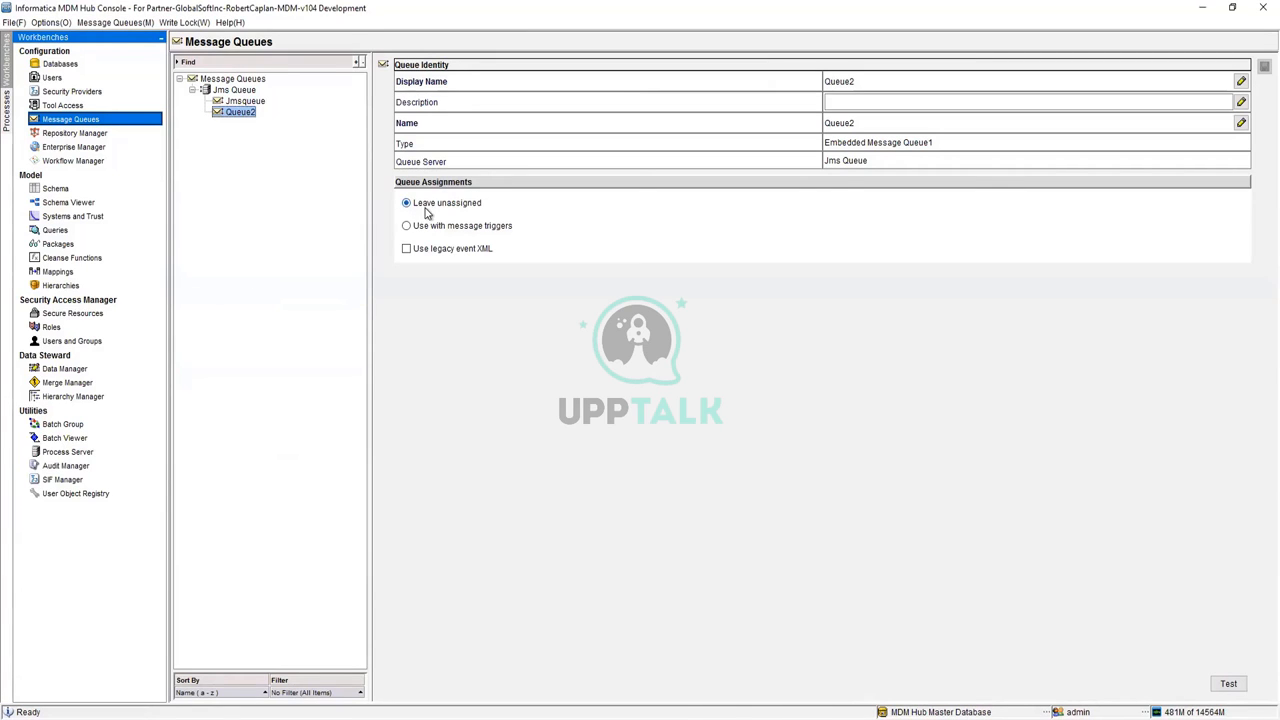
left_click(432, 226)
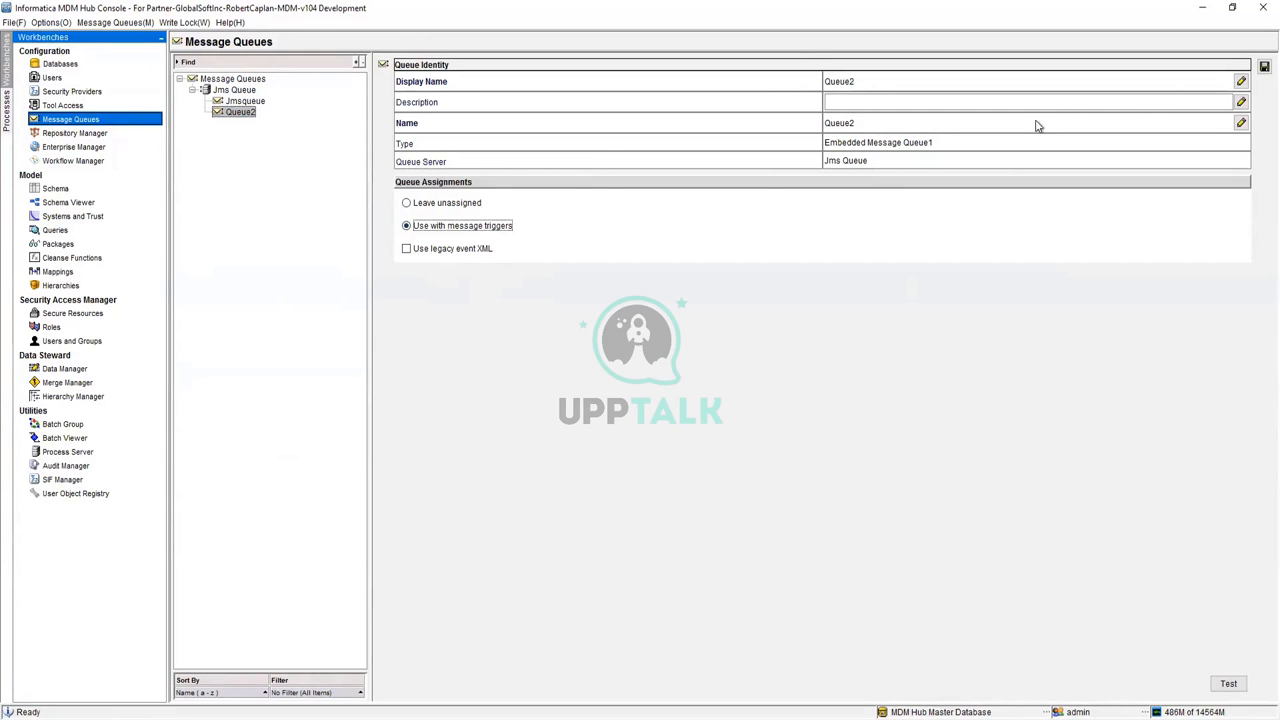
left_click(1261, 66)
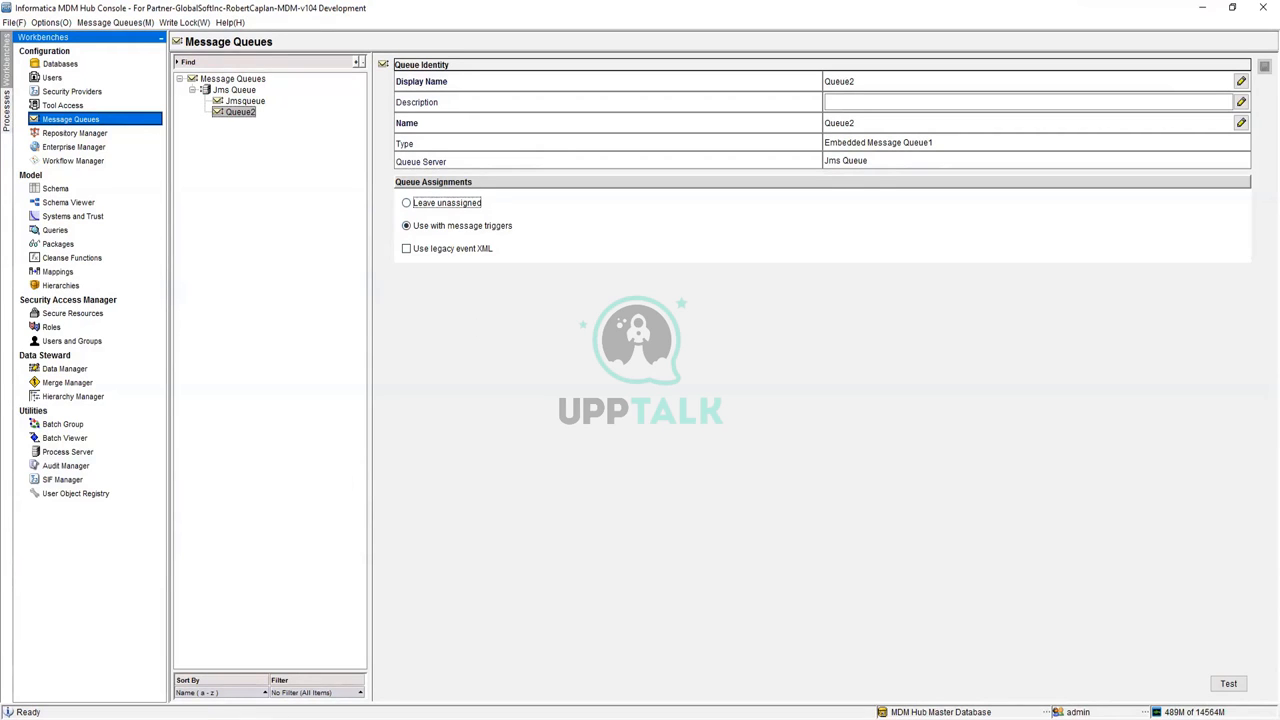
Review the Jms Queue server's identity details and Repository Manager's Validate and Promote views
left_click(232, 91)
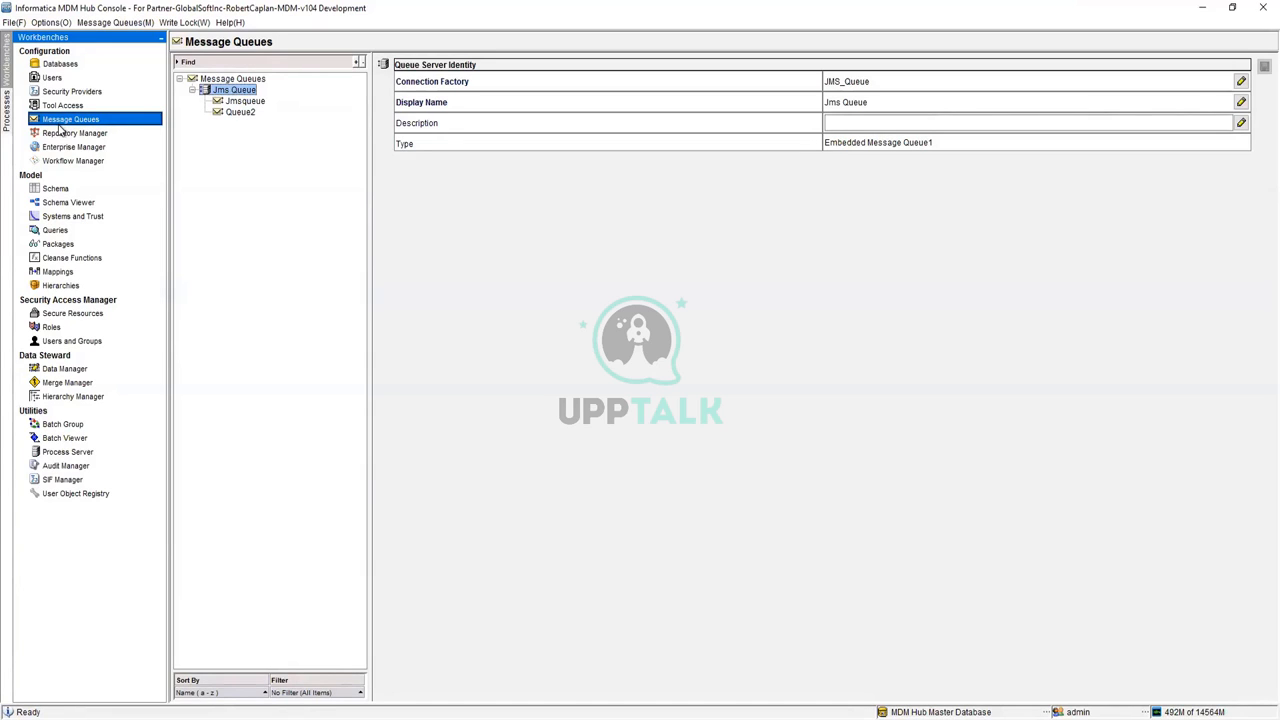
left_click(63, 133)
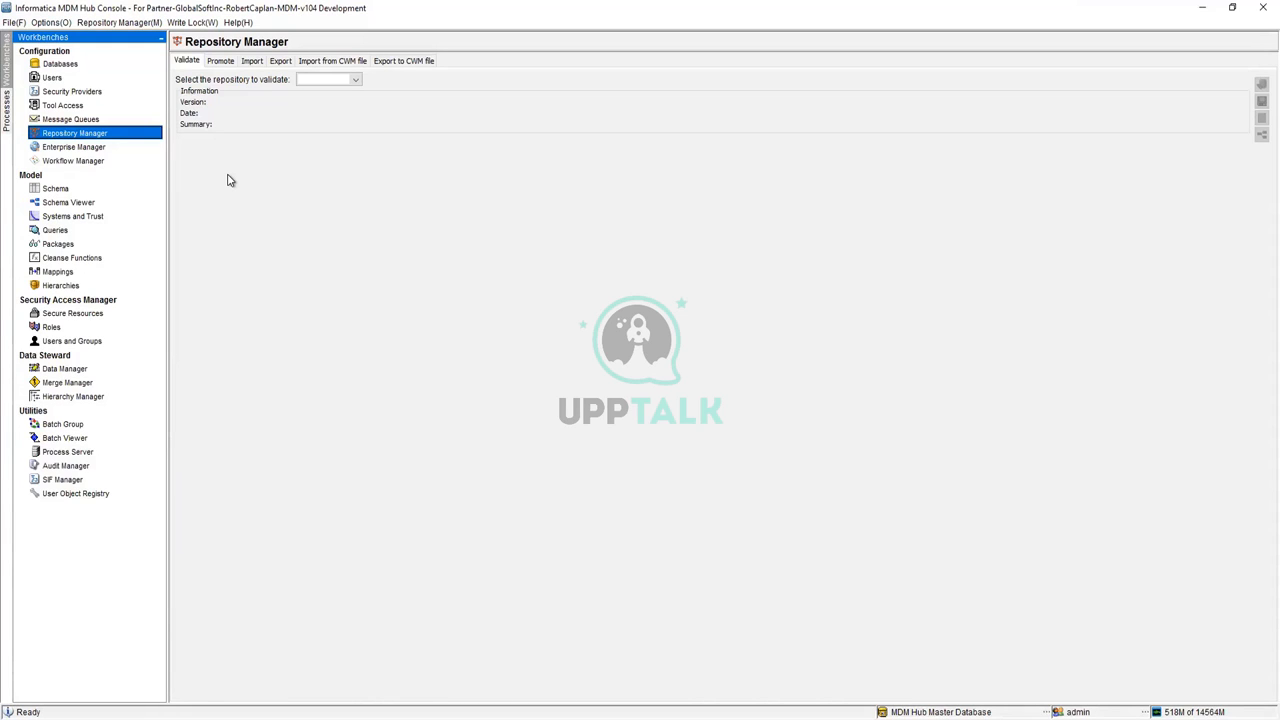
left_click(220, 61)
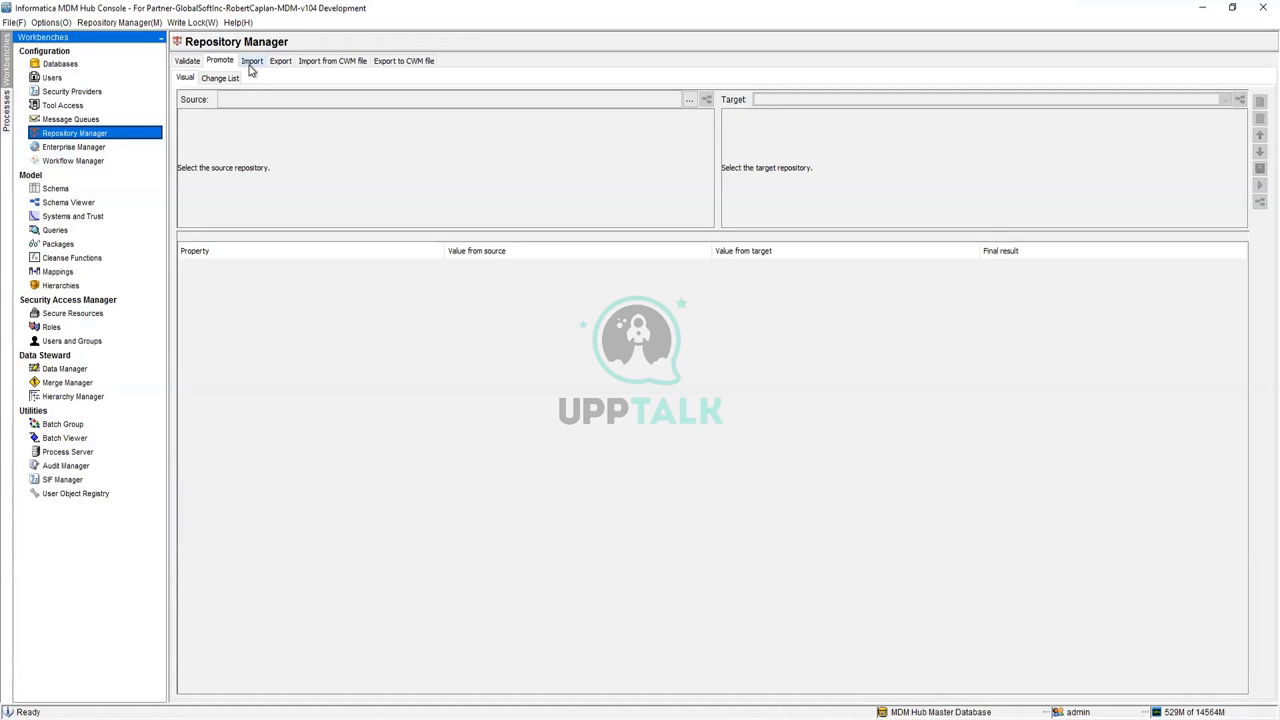
Load the file repository sampleORS.change.xml from the Desktop as the import source in Repository Manager
left_click(251, 61)
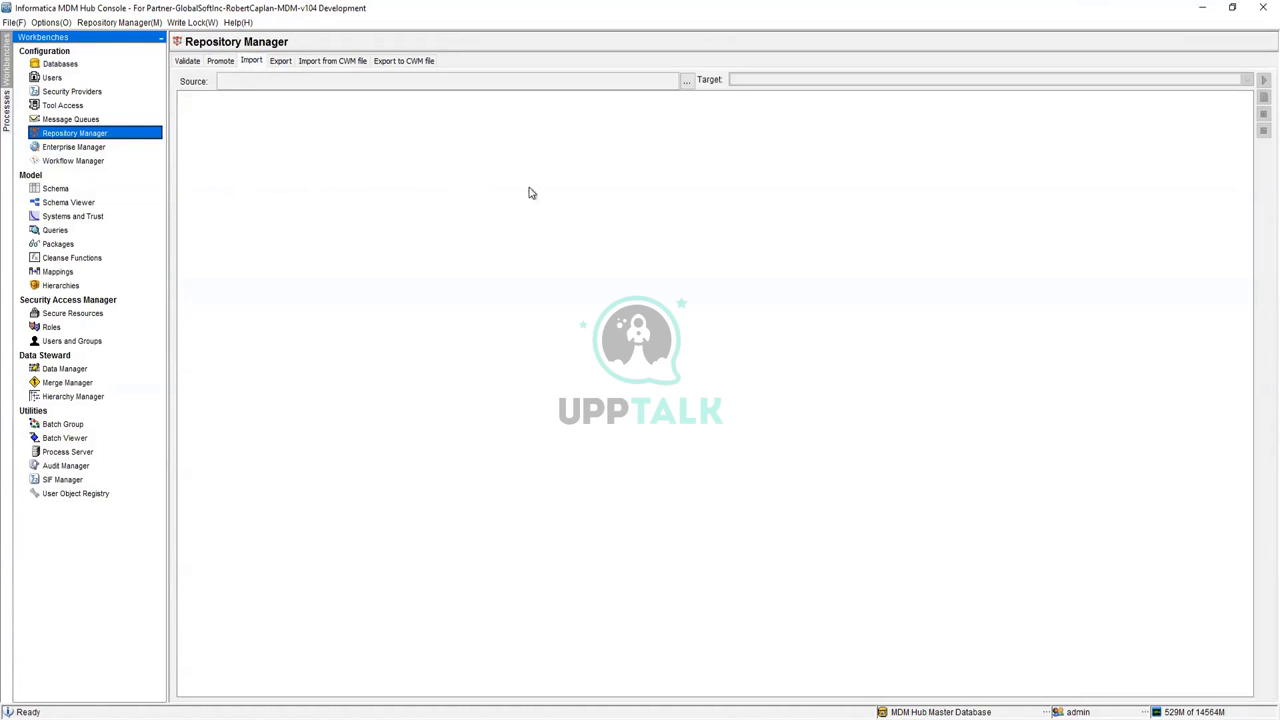
left_click(687, 81)
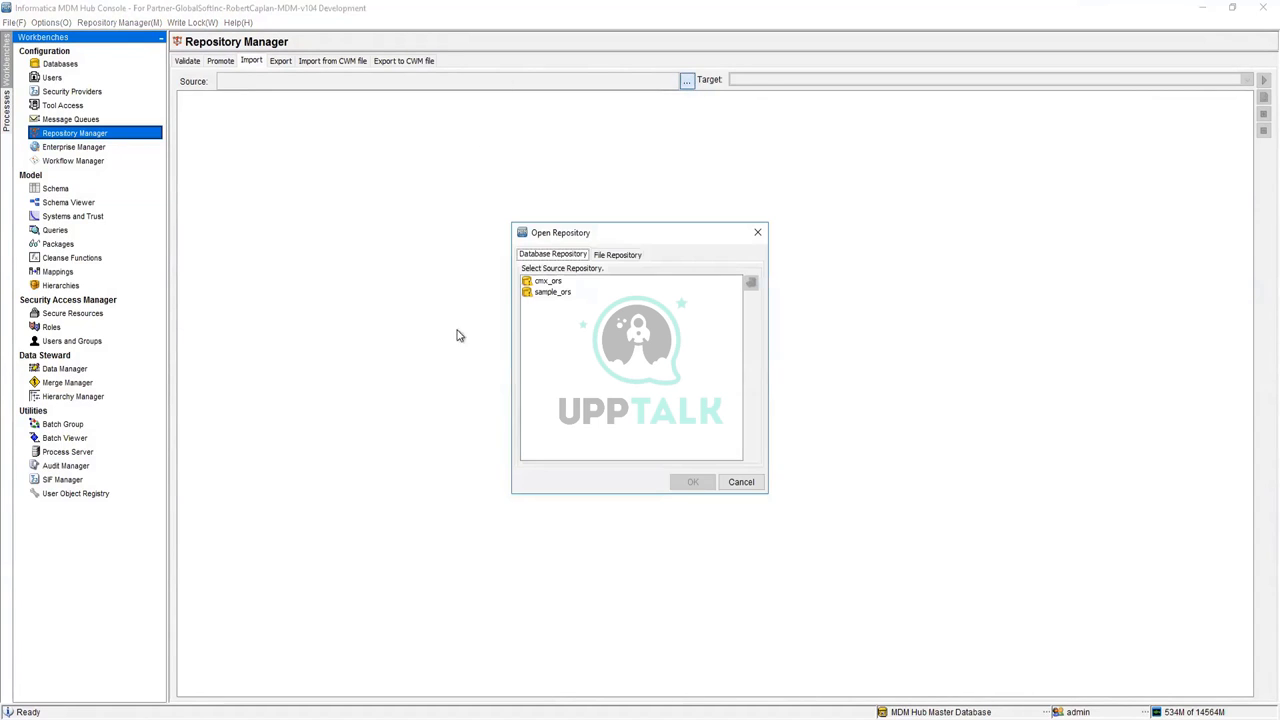
left_click(626, 257)
left_click(751, 285)
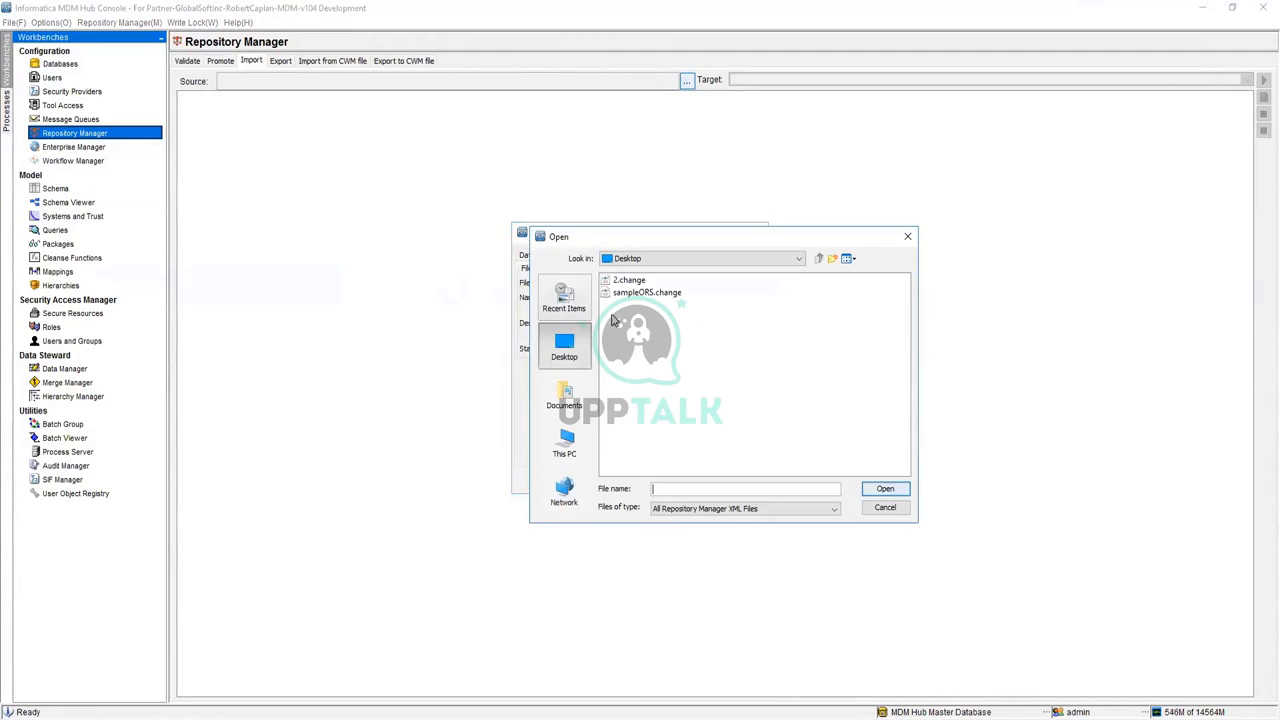
left_click(646, 292)
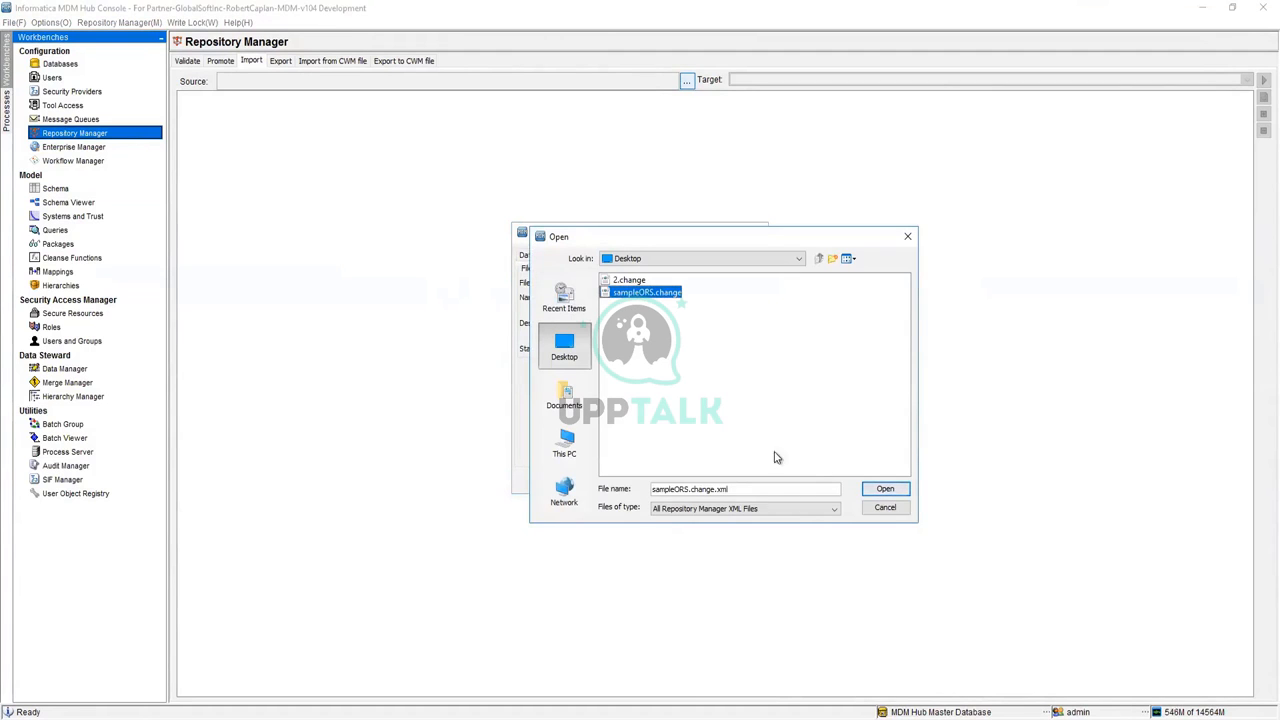
left_click(884, 490)
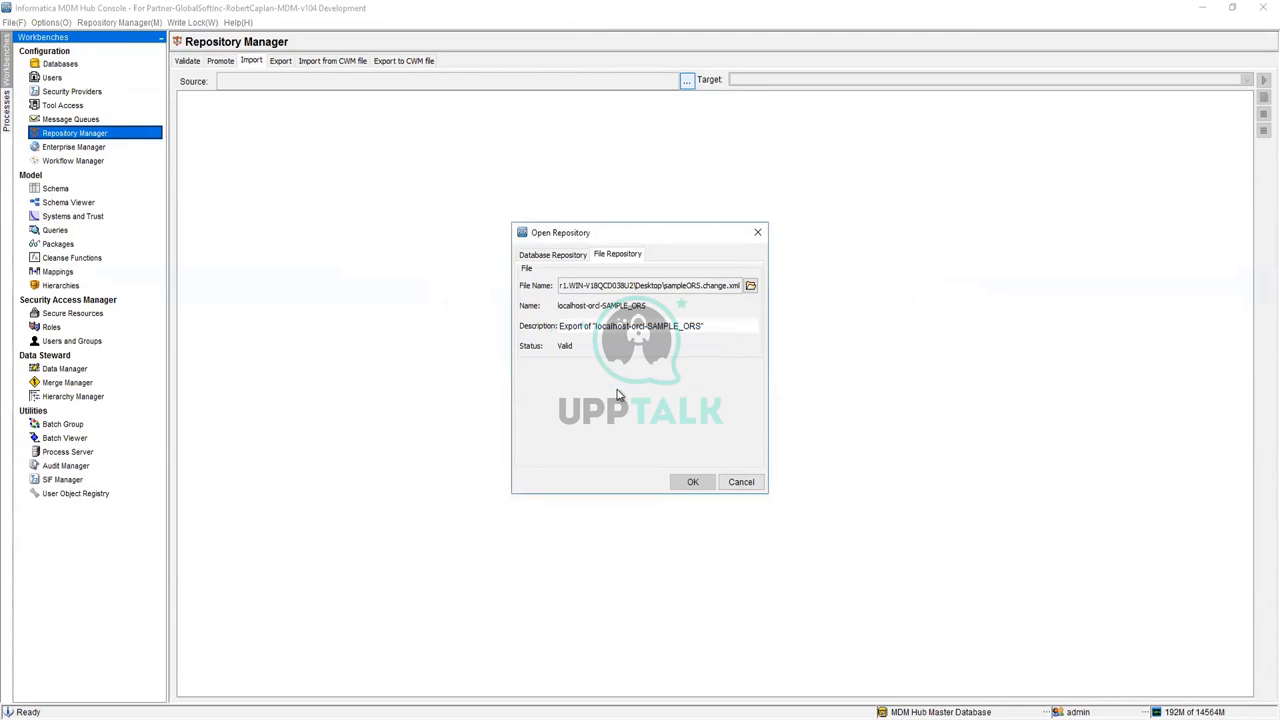
left_click(692, 482)
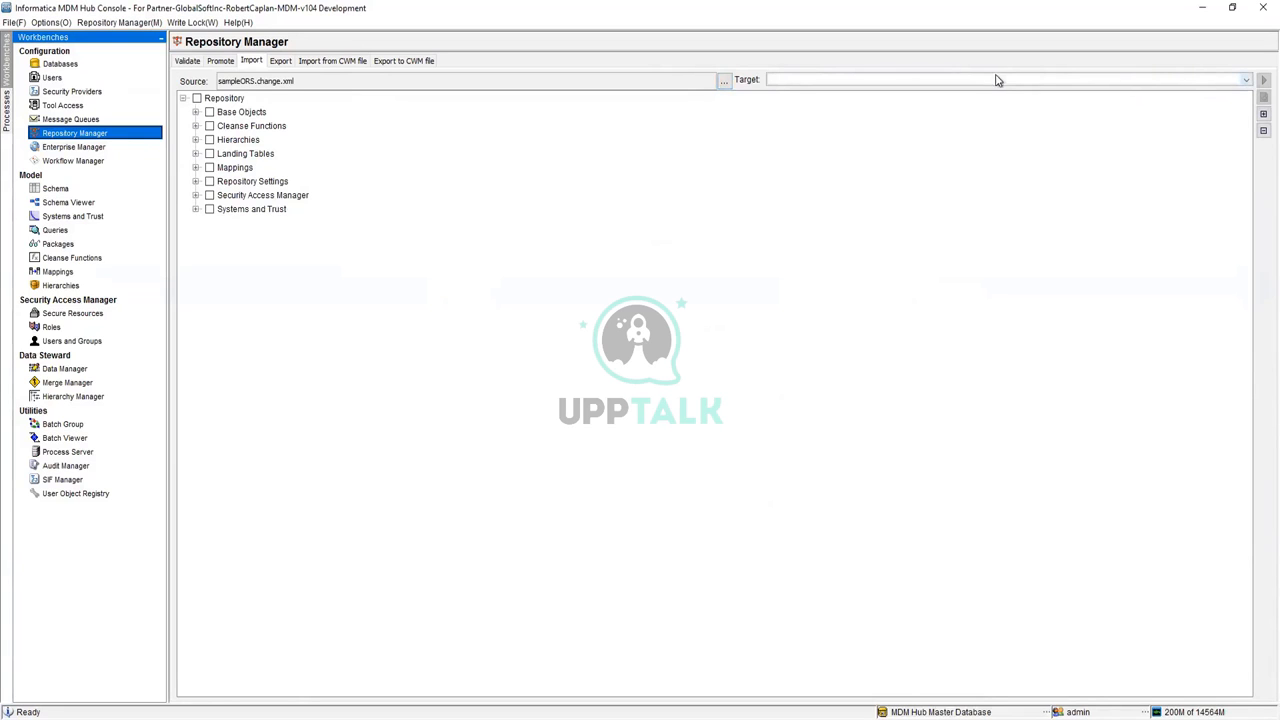
Try to set cmx_ors as the target repository for the import
left_click(1247, 82)
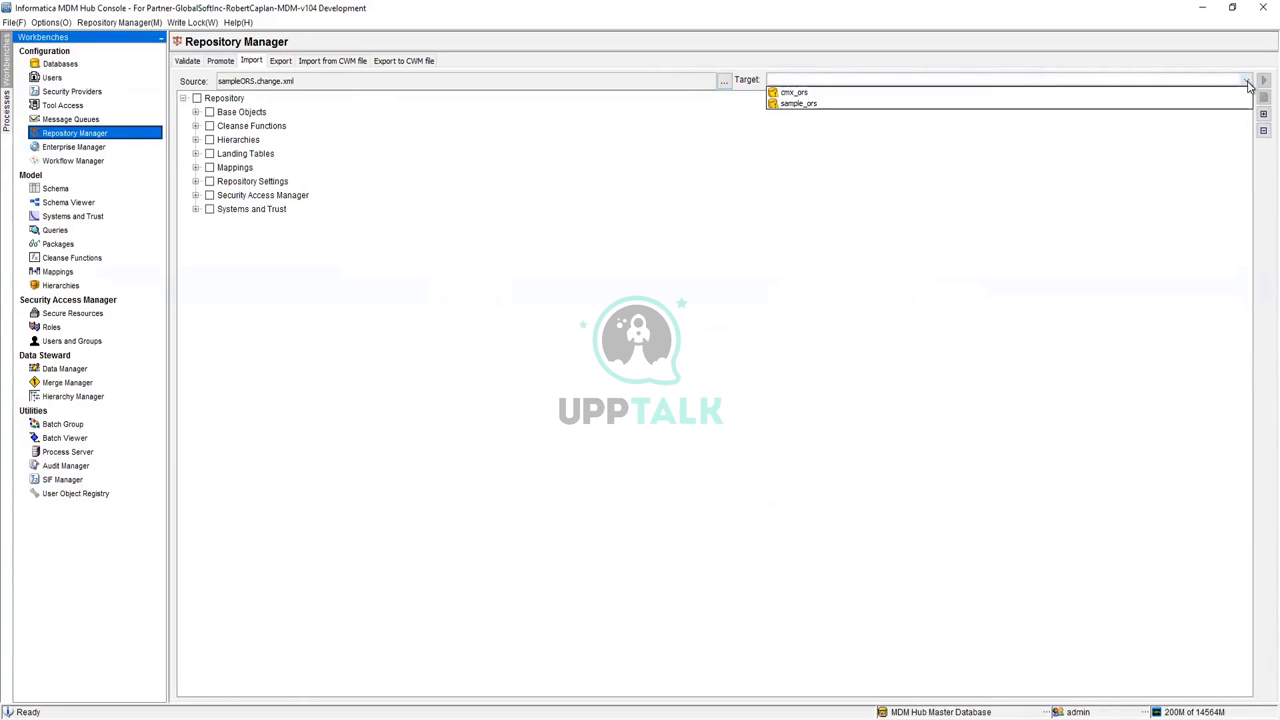
left_click(790, 93)
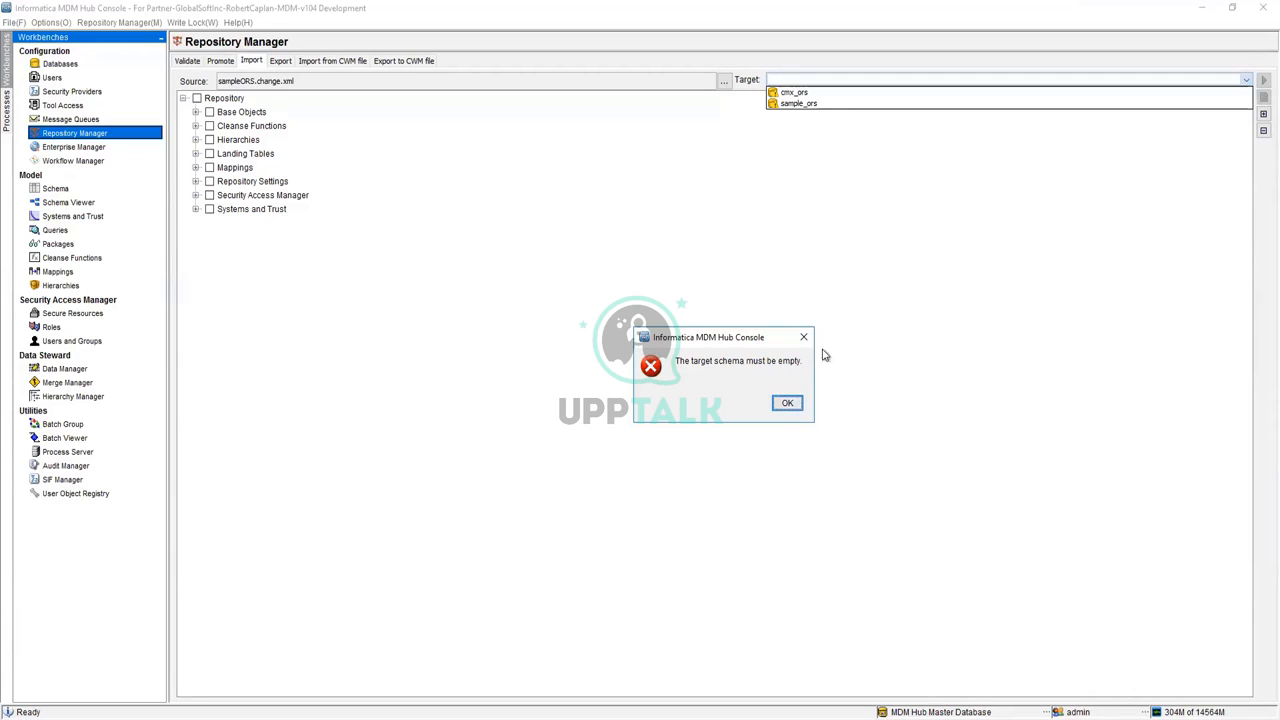
left_click(805, 340)
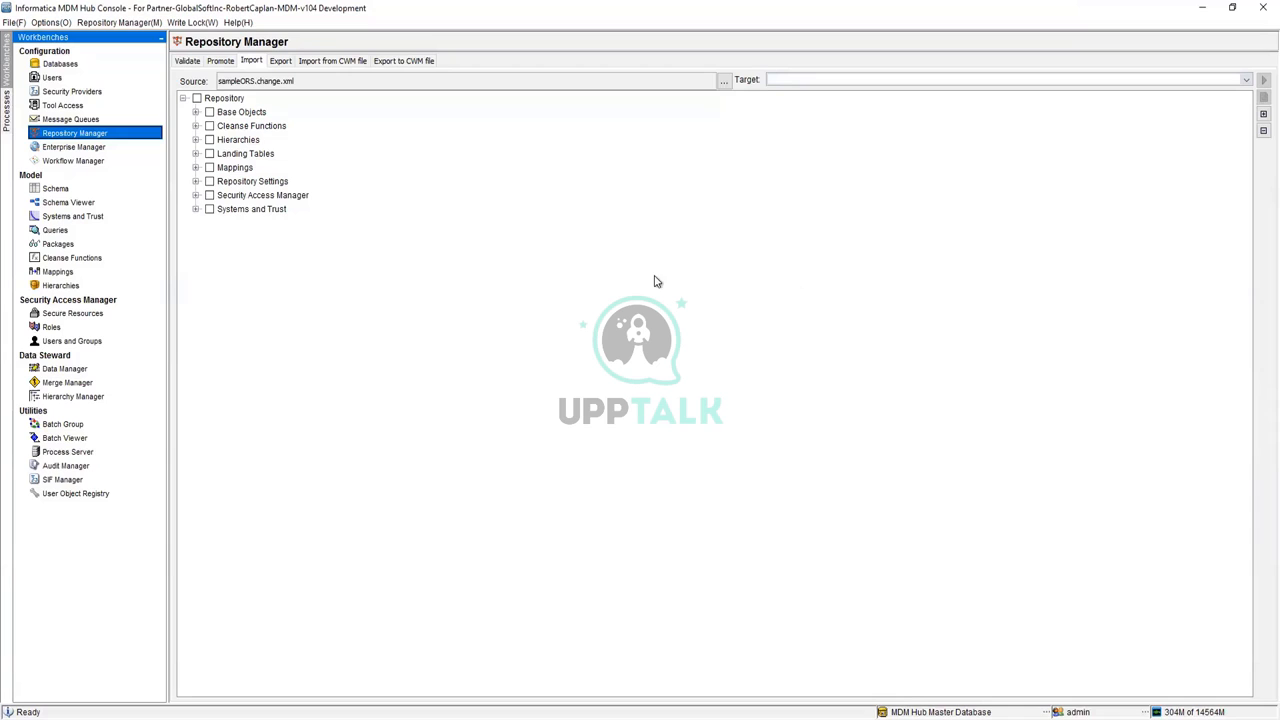
Check which repositories can be chosen for export in Repository Manager
left_click(281, 61)
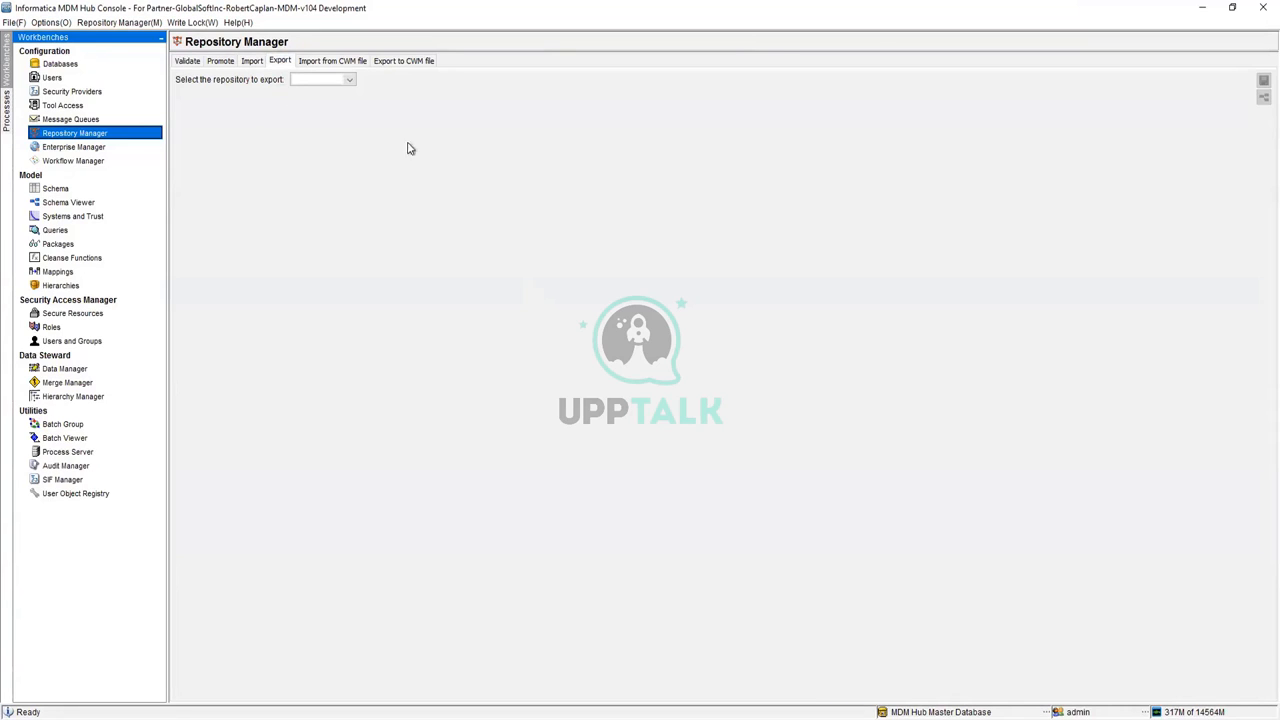
left_click(350, 80)
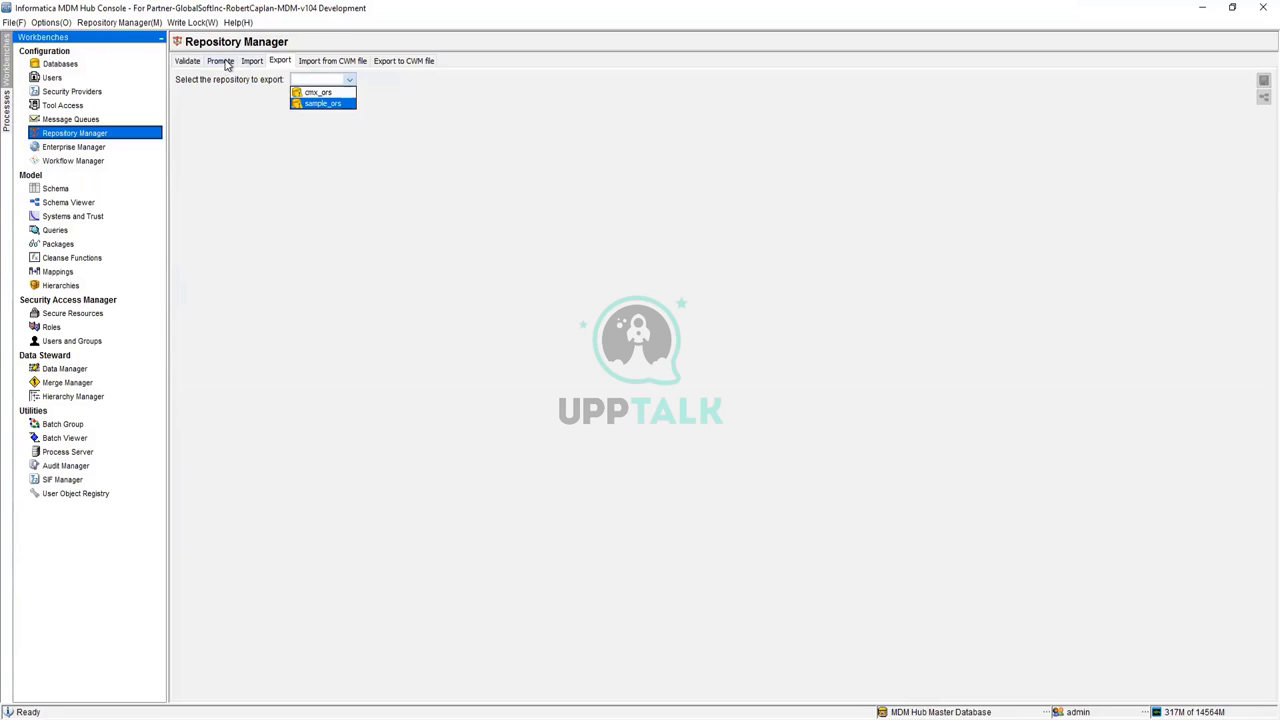
left_click(535, 207)
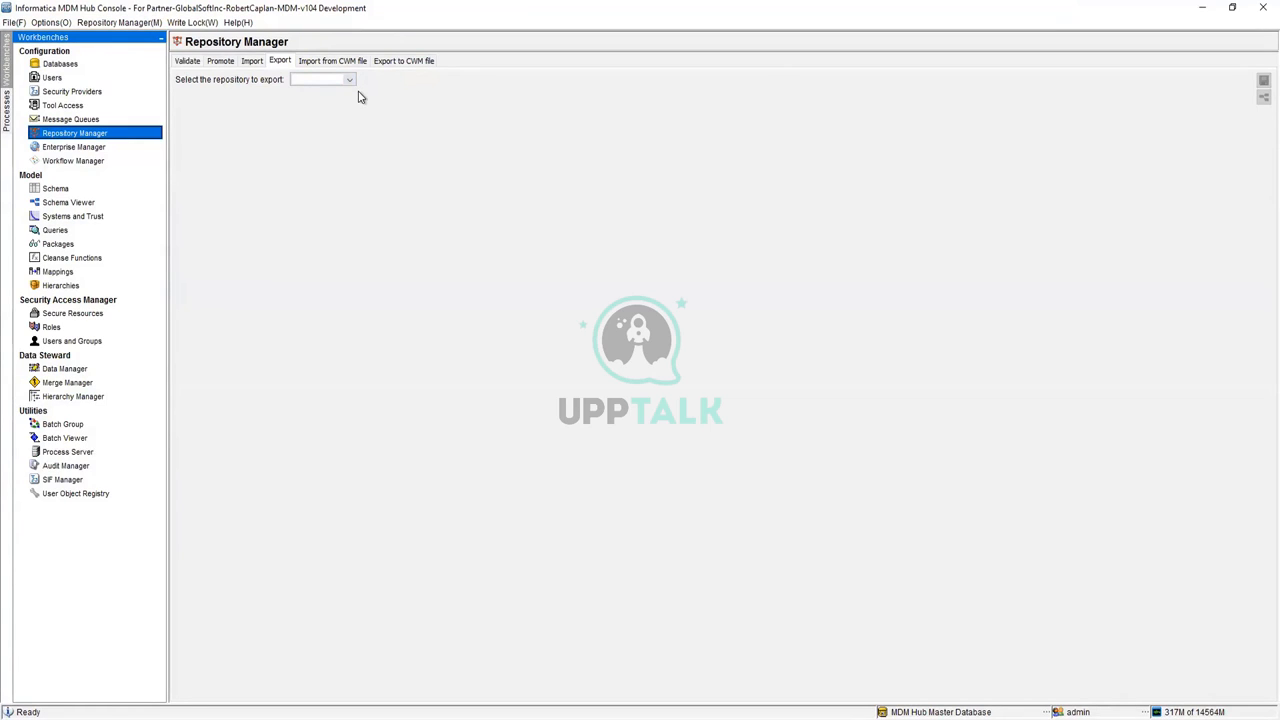
Review Repository Manager's view for importing from a CWM file and return to the Export view
left_click(338, 62)
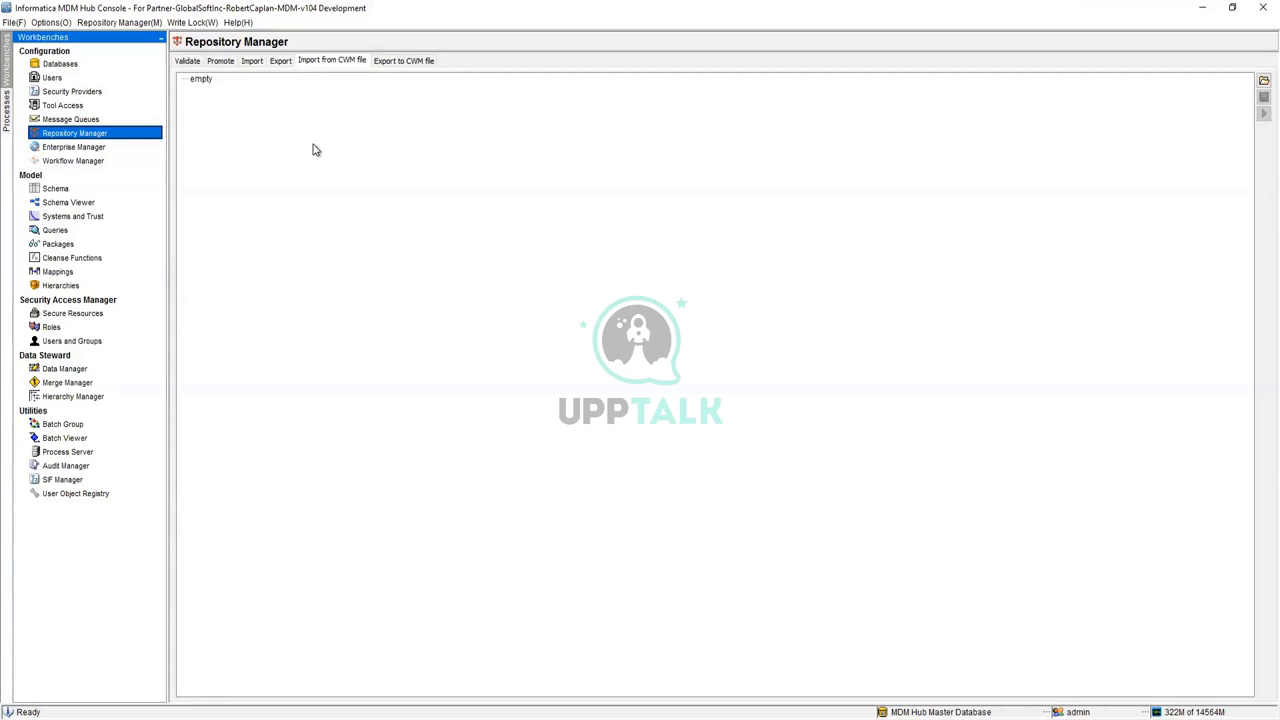
left_click(278, 62)
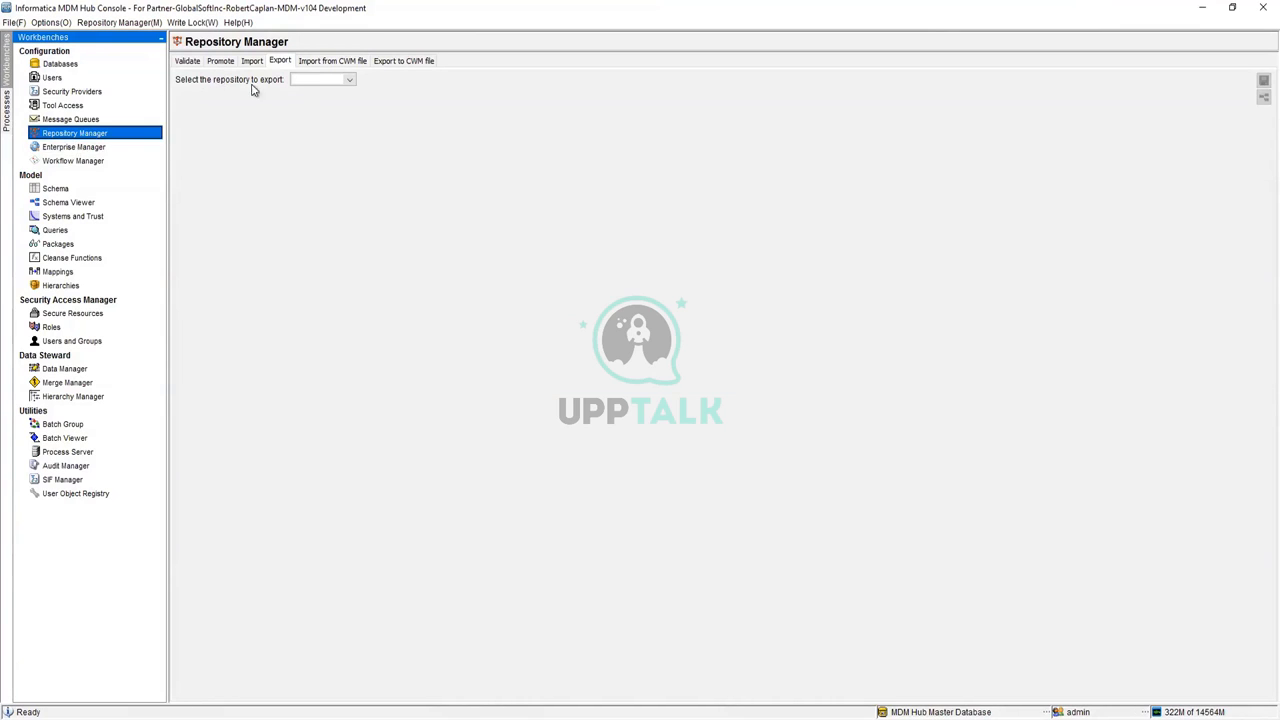
Review Enterprise Manager's hub server properties, cmx_ors process server, master database, ORS database version history and environment report
left_click(84, 152)
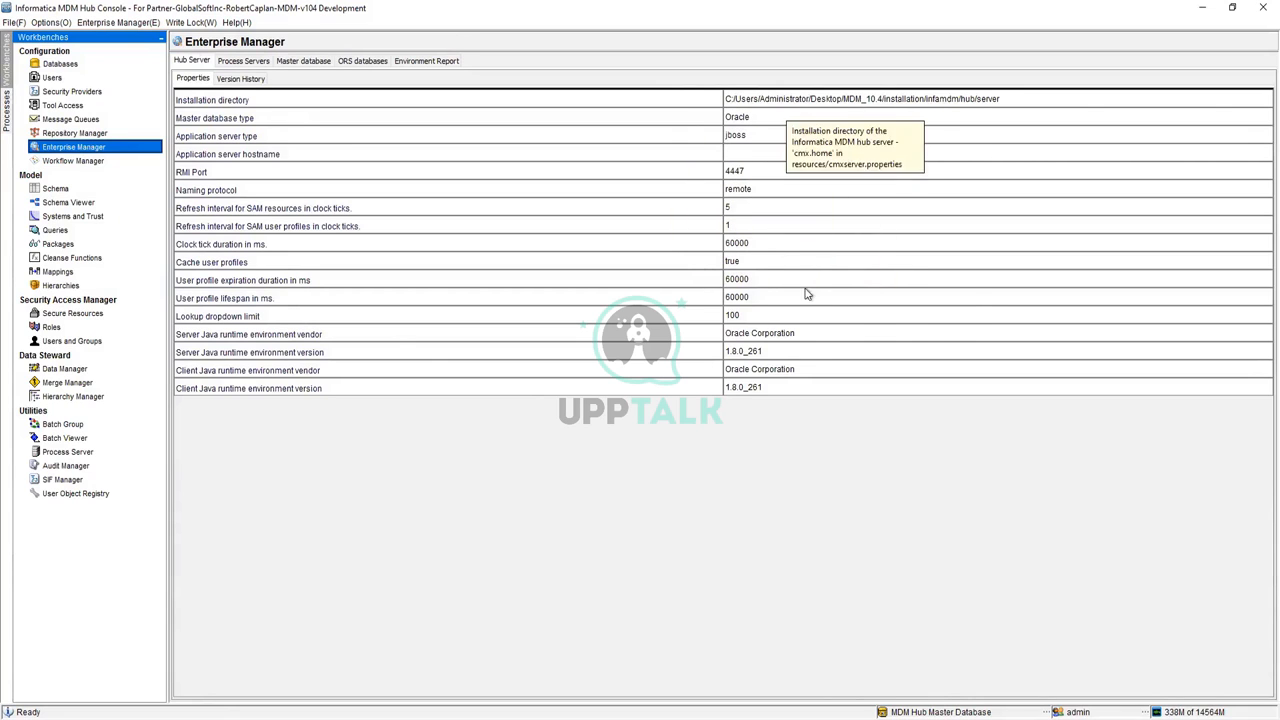
left_click(247, 62)
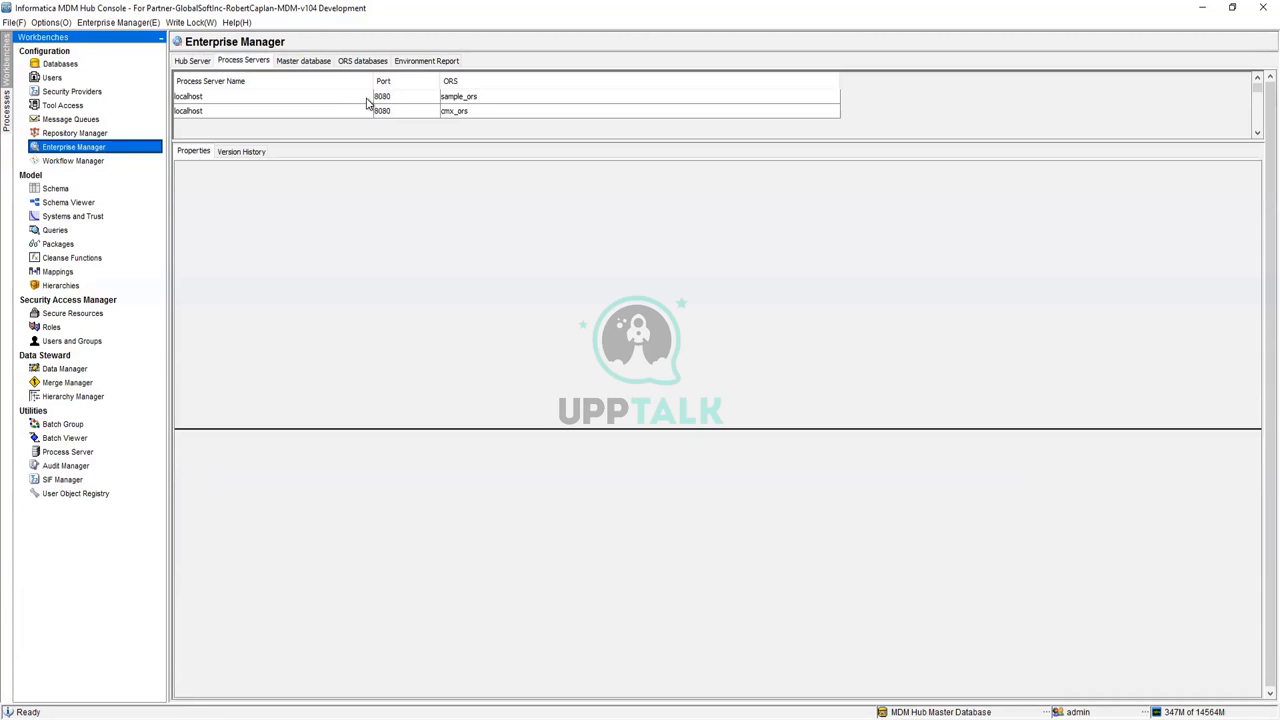
left_click(215, 114)
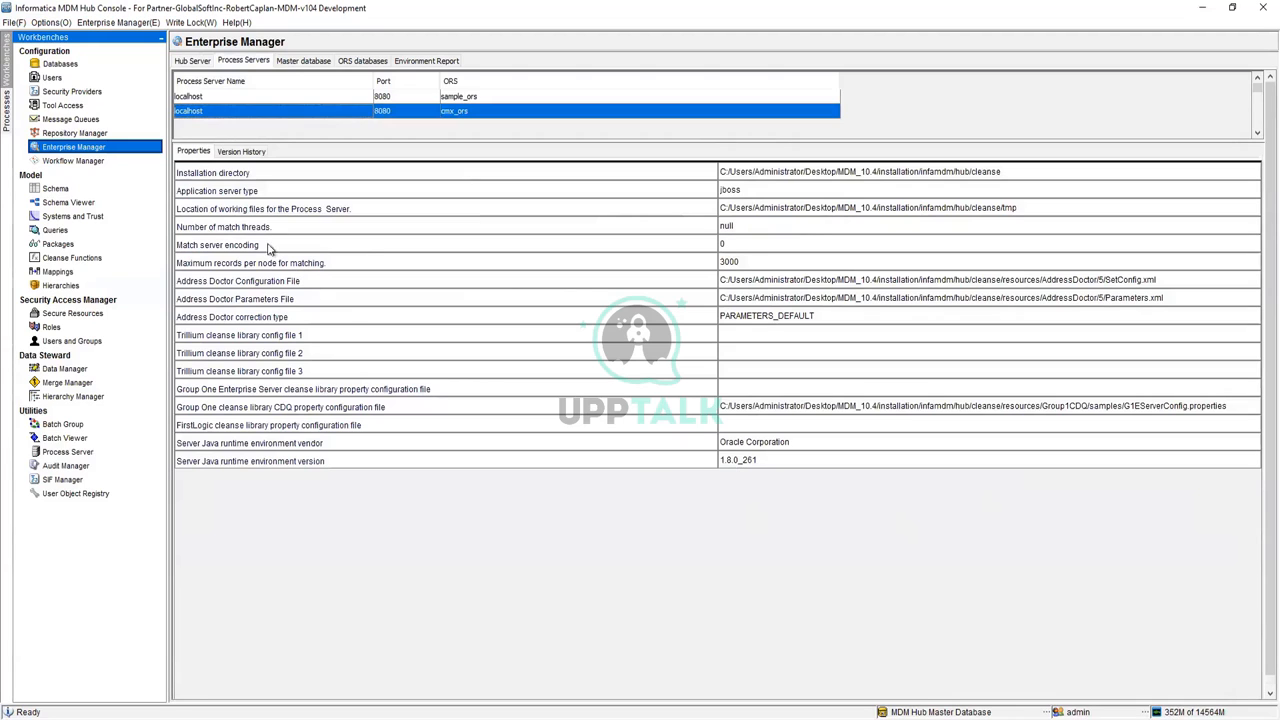
left_click(286, 62)
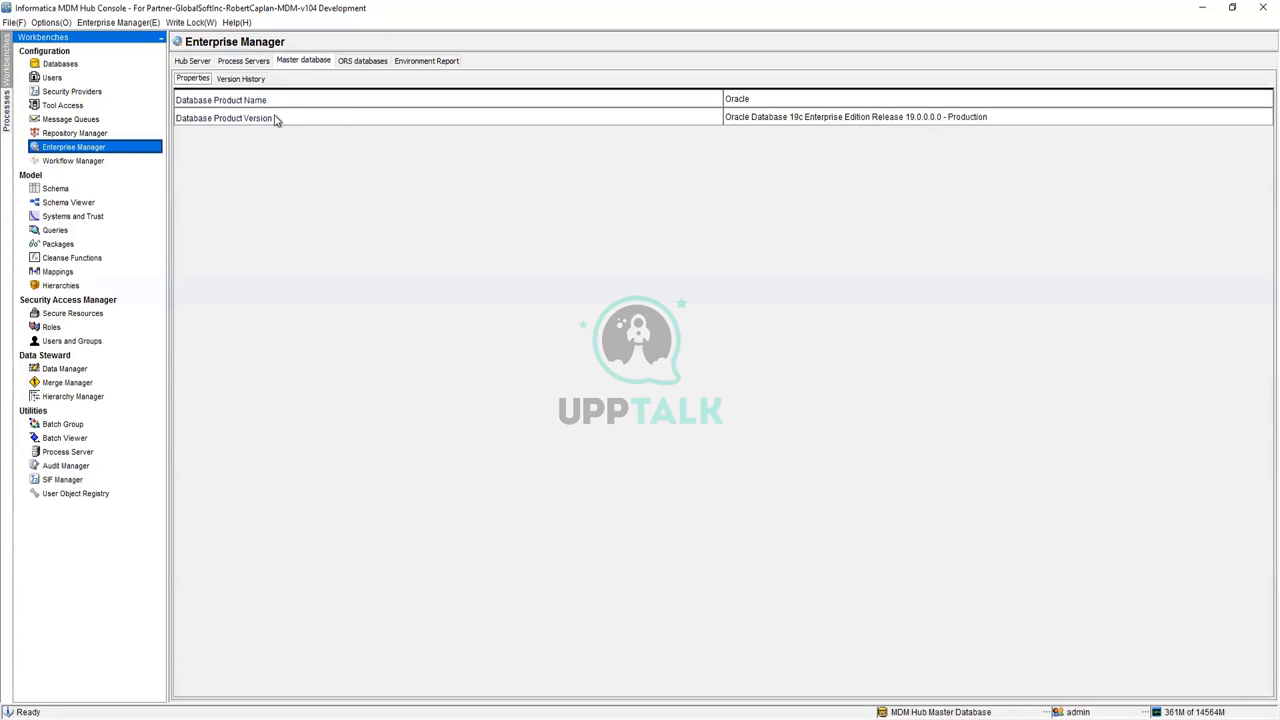
left_click(353, 62)
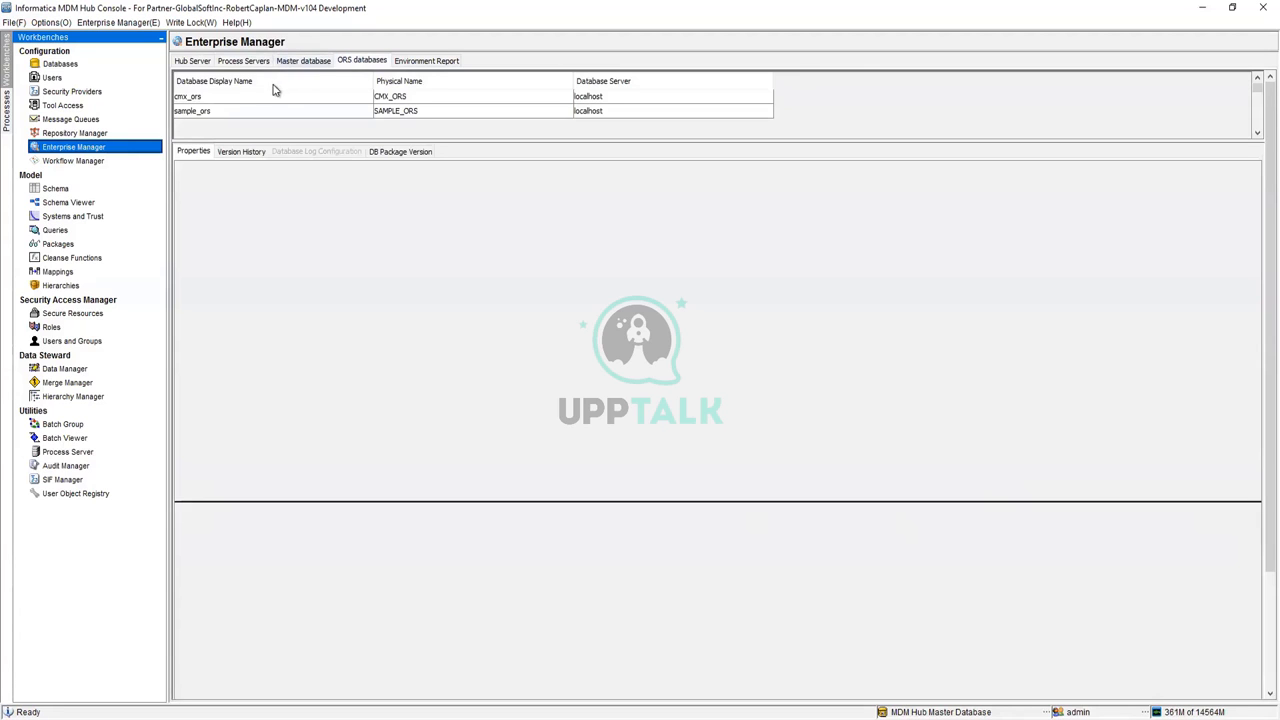
left_click(235, 153)
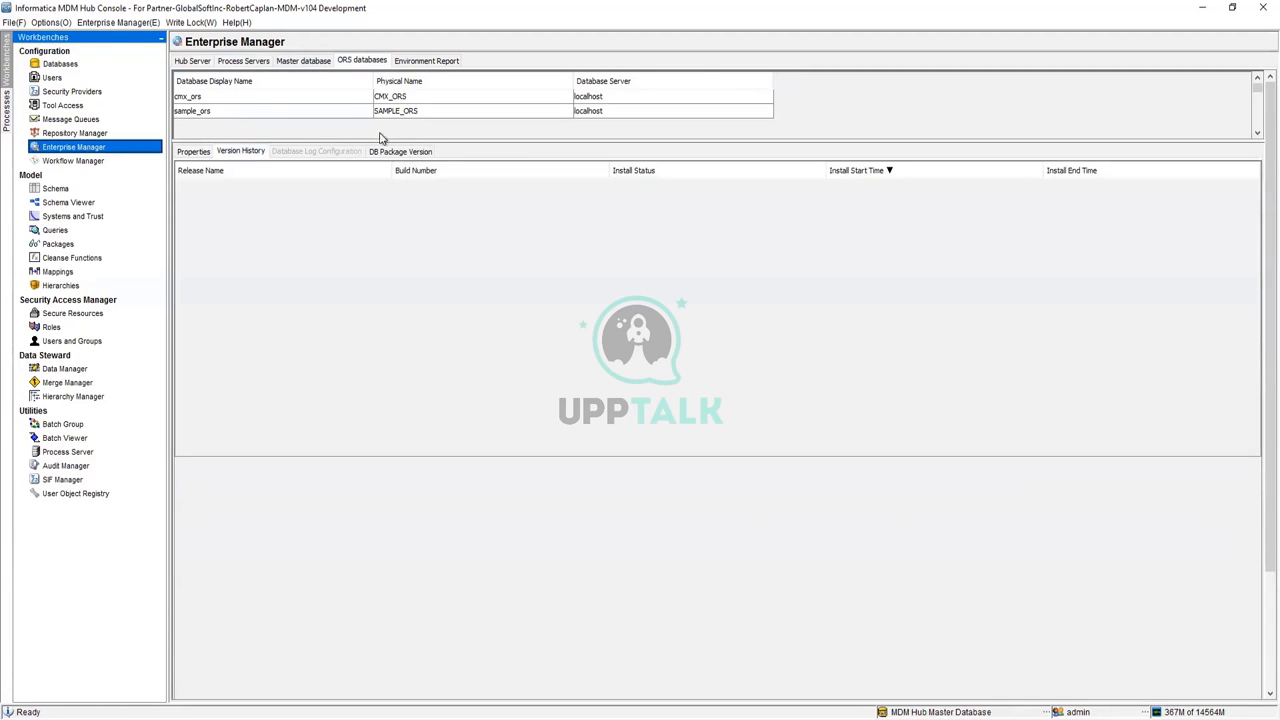
left_click(426, 61)
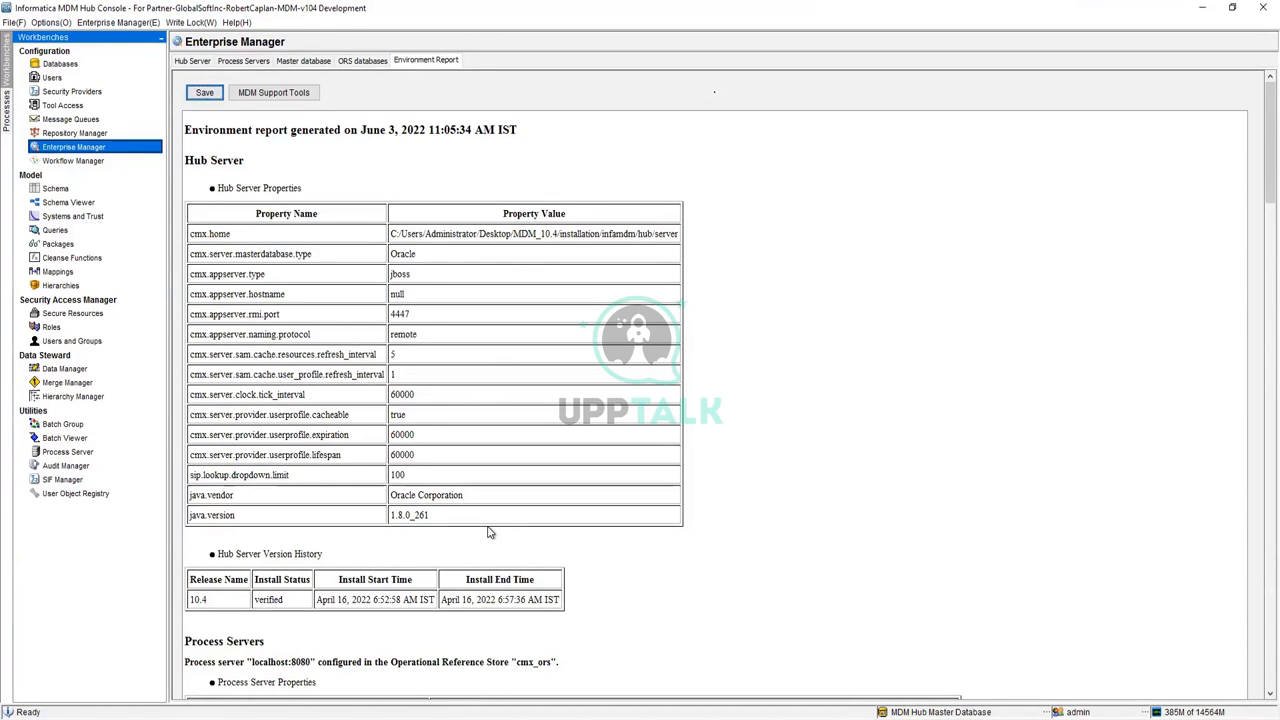
Review Workflow Manager's workflow adapters, workflow engines and Operational Reference Store workflow mapping
left_click(73, 161)
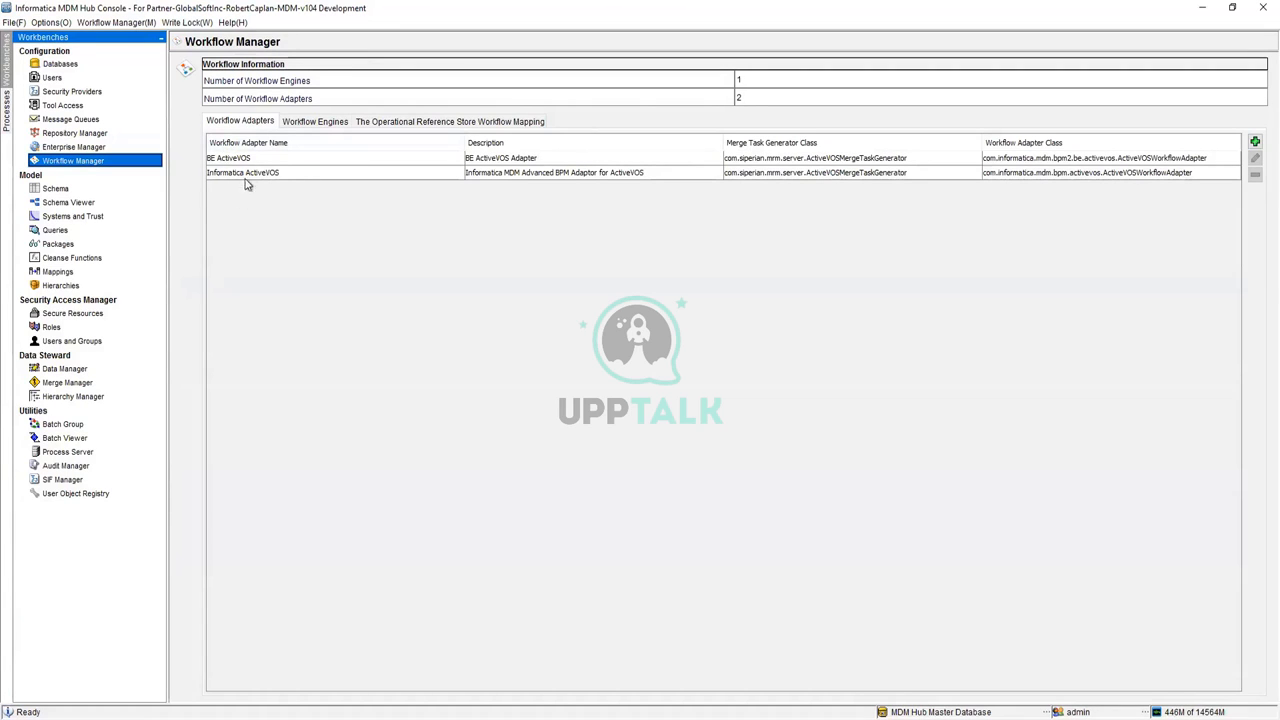
left_click(315, 120)
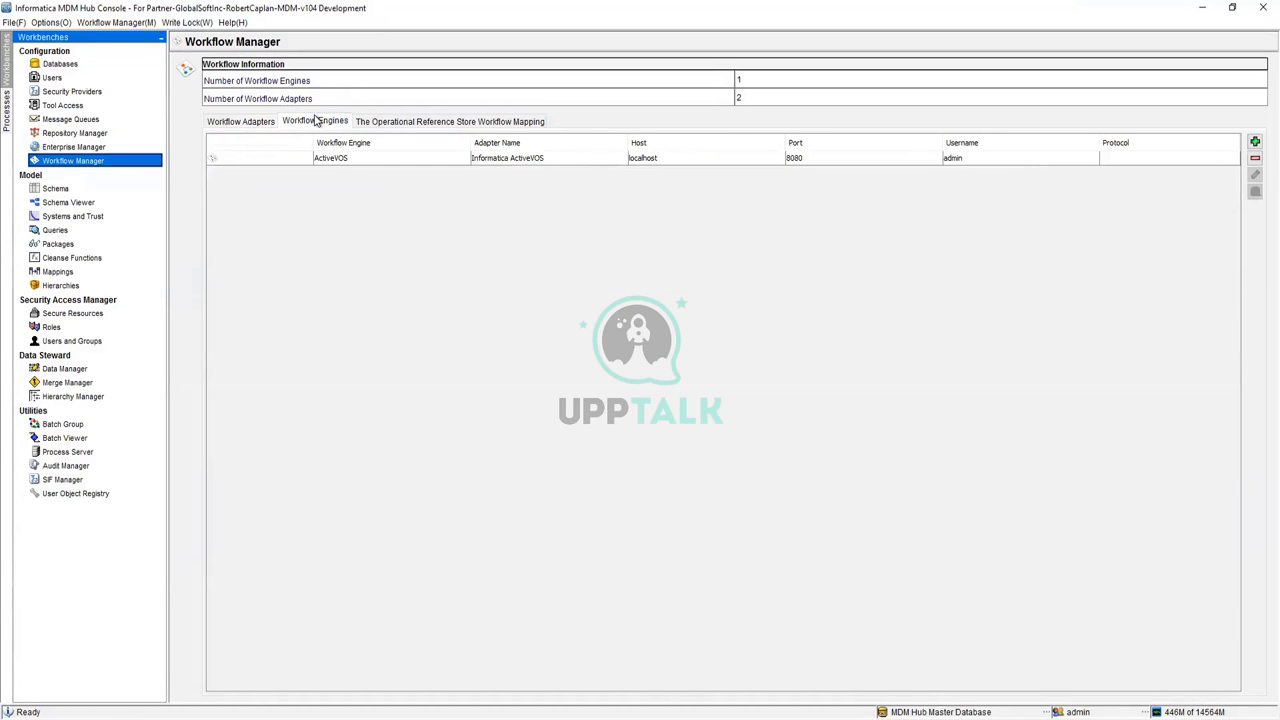
left_click(405, 122)
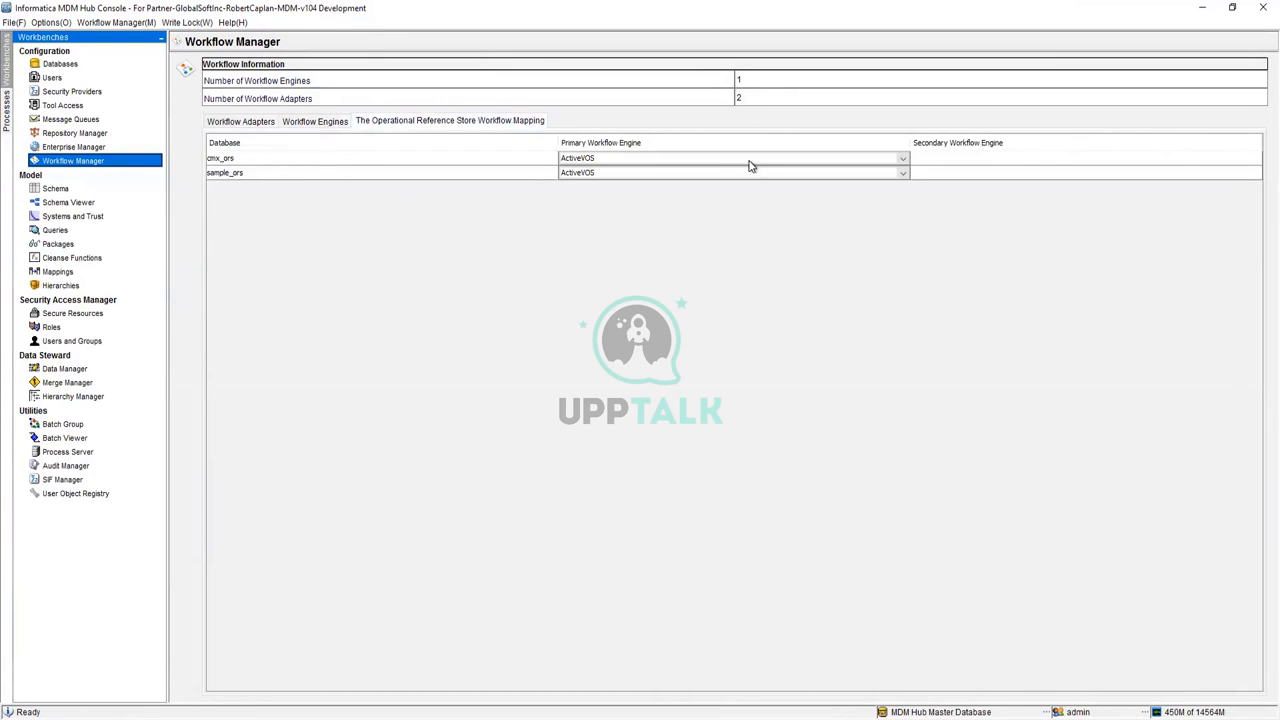
Select ActiveVOS as cmx_ors's primary workflow engine and check the choices for its secondary engine
left_click(599, 160)
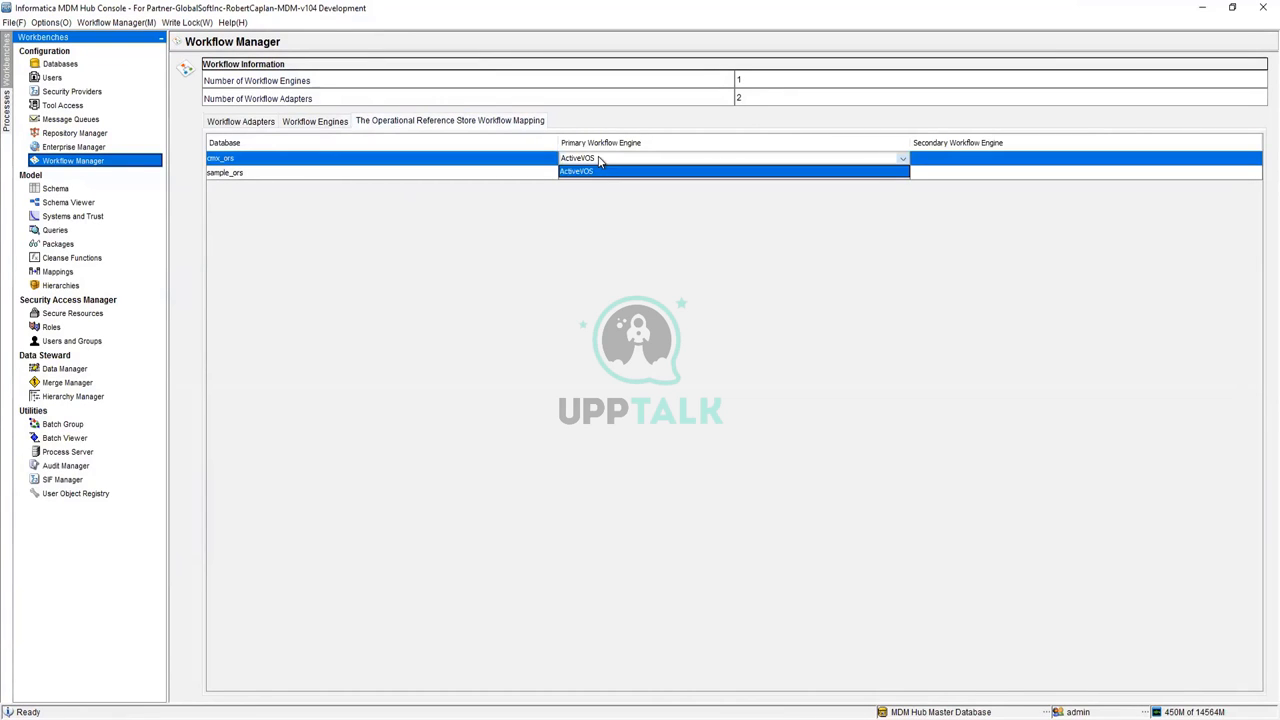
left_click(601, 170)
left_click(640, 178)
left_click(640, 184)
left_click(1018, 158)
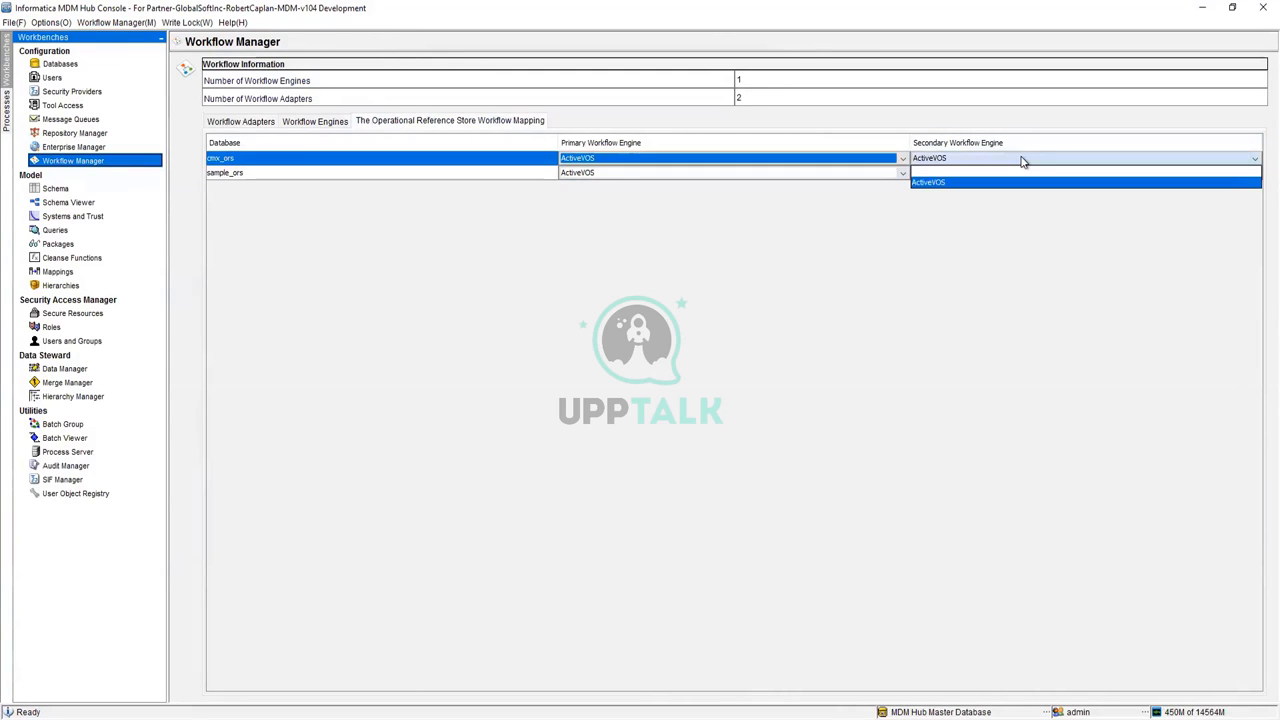
left_click(1020, 160)
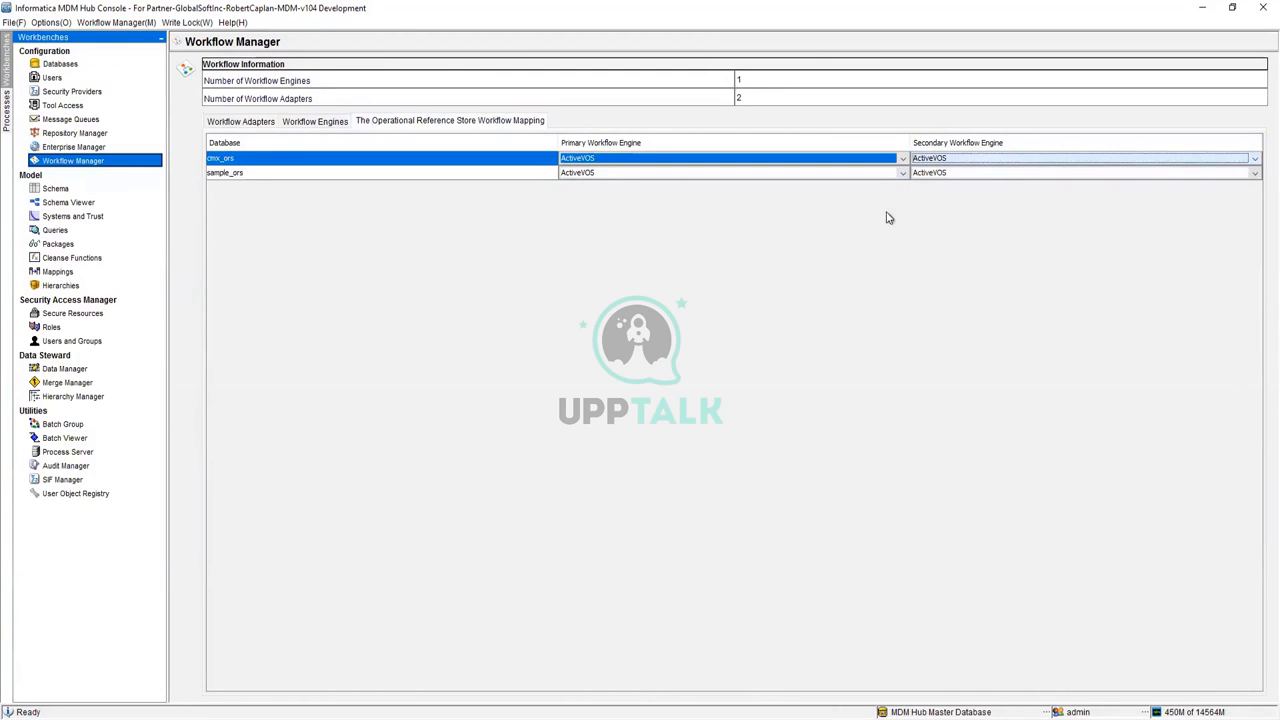
Examine the form for adding a workflow engine with the BE ActiveVOS adapter, and discard it
left_click(323, 128)
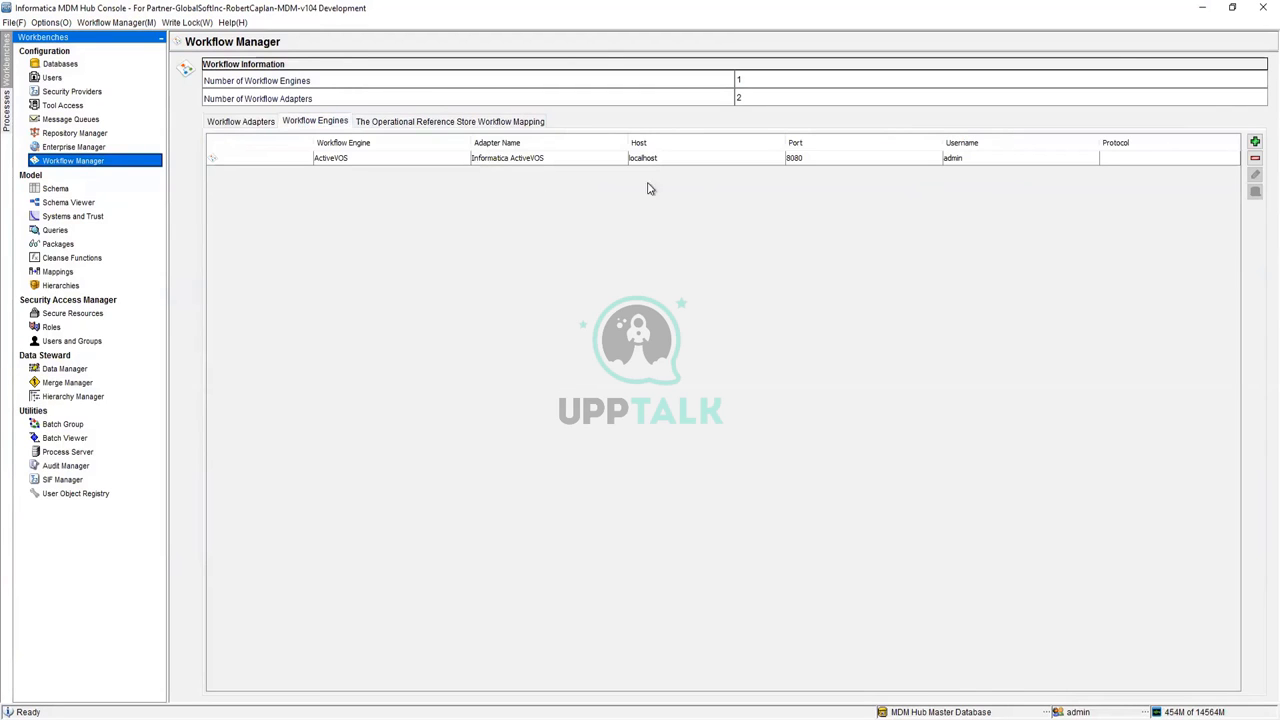
left_click(1255, 141)
left_click(726, 300)
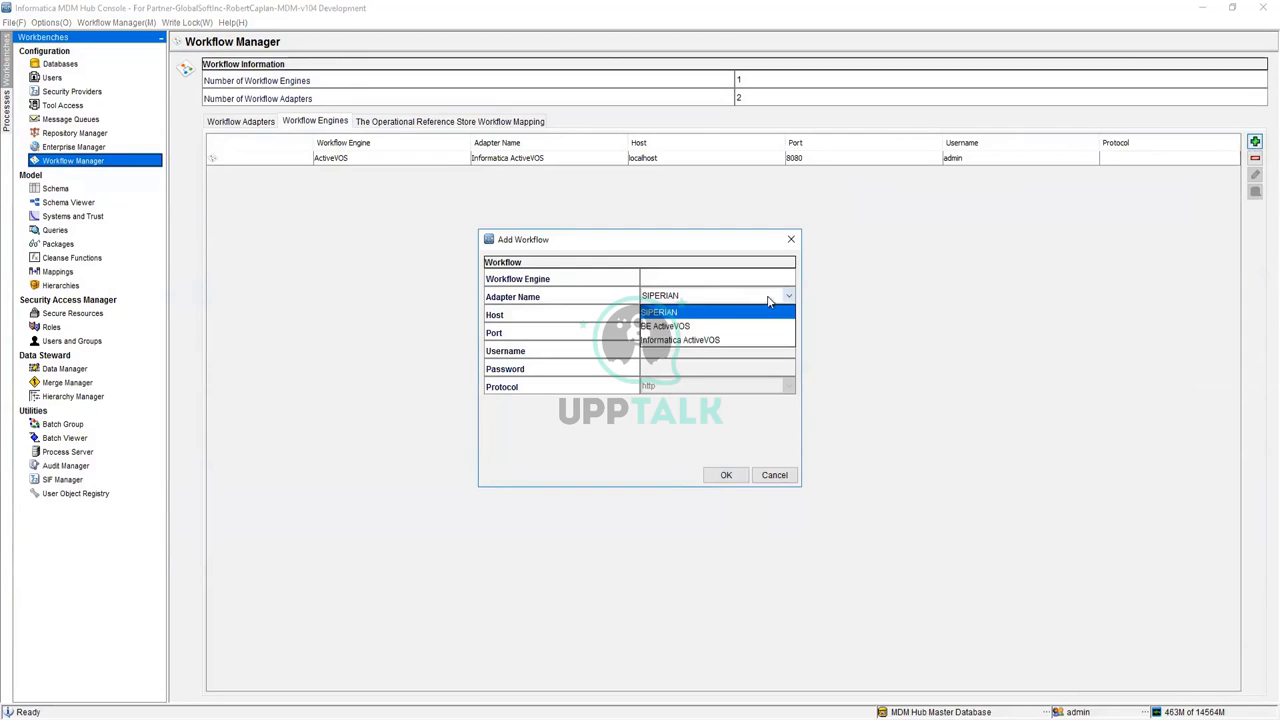
left_click(680, 327)
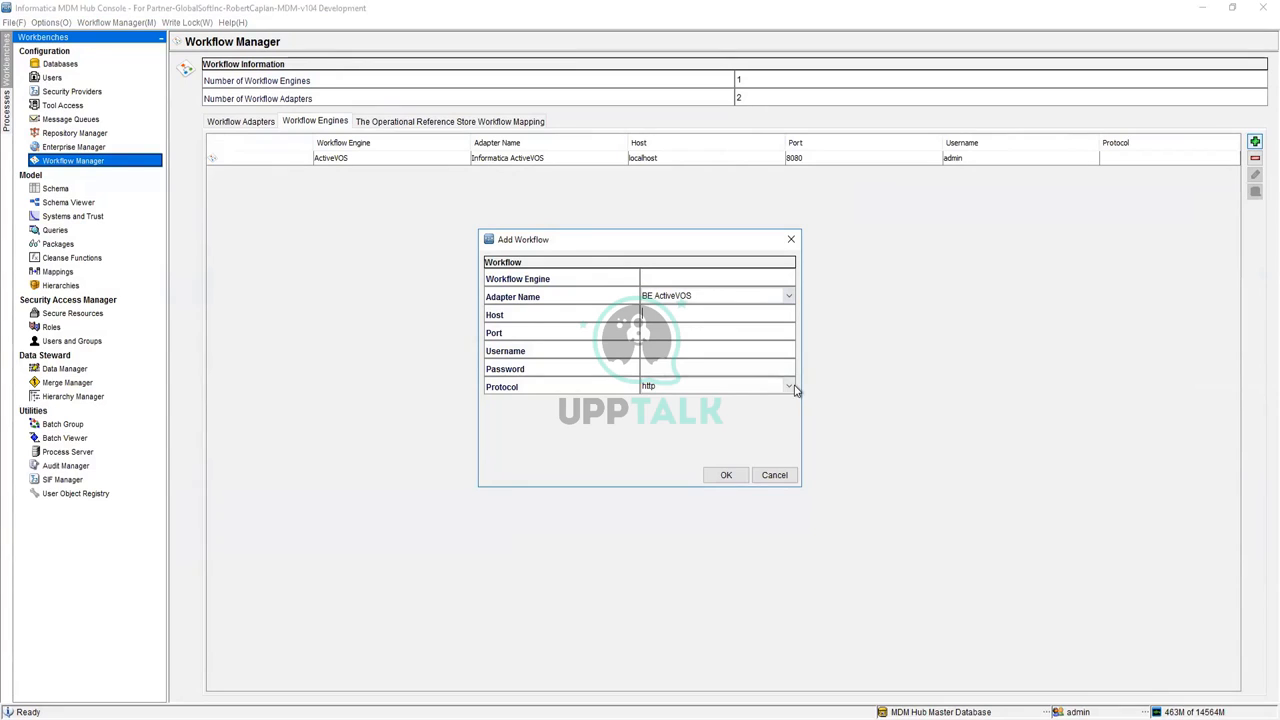
left_click(645, 278)
left_click(772, 476)
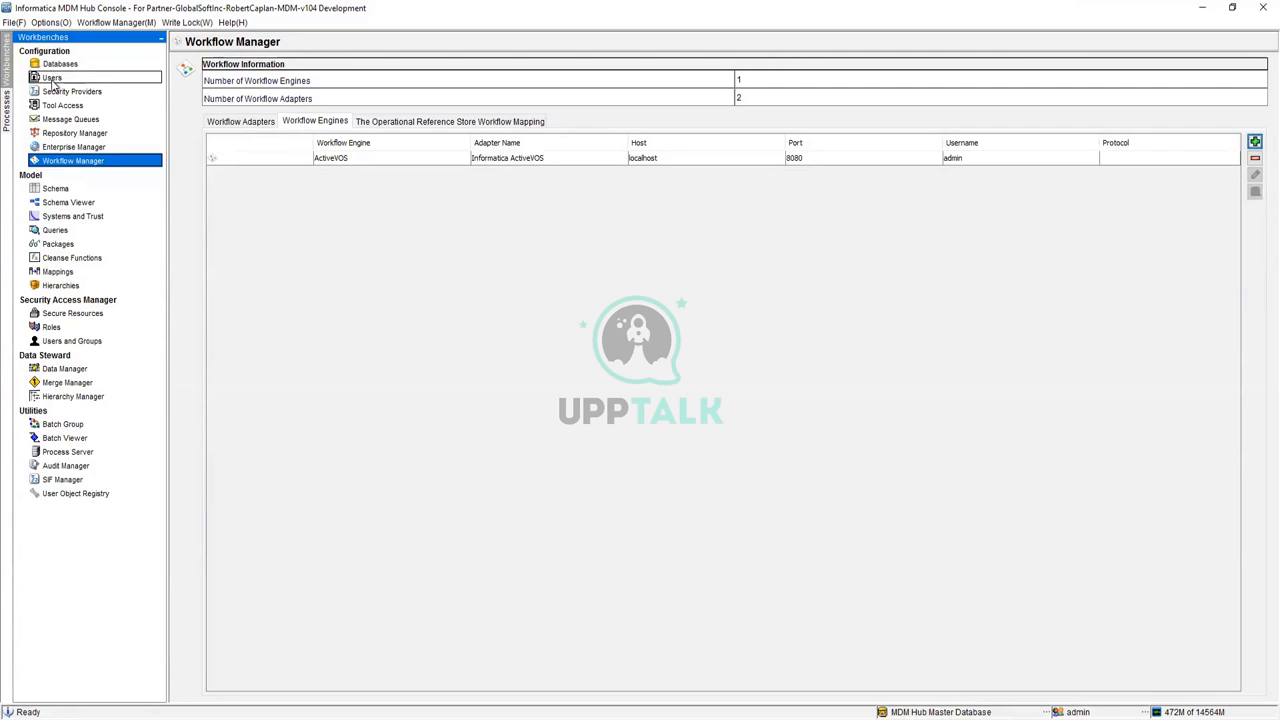
Check which management actions are available for the team3 user in the Users tool
left_click(53, 80)
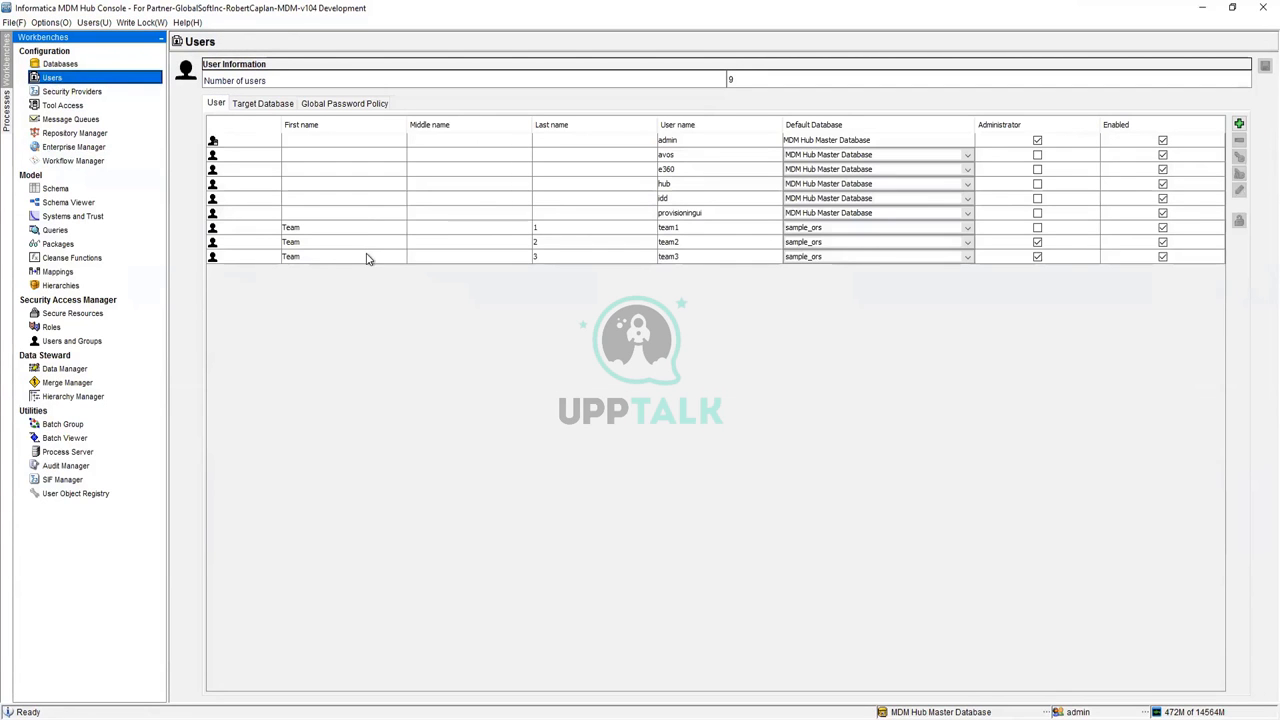
right_click(367, 258)
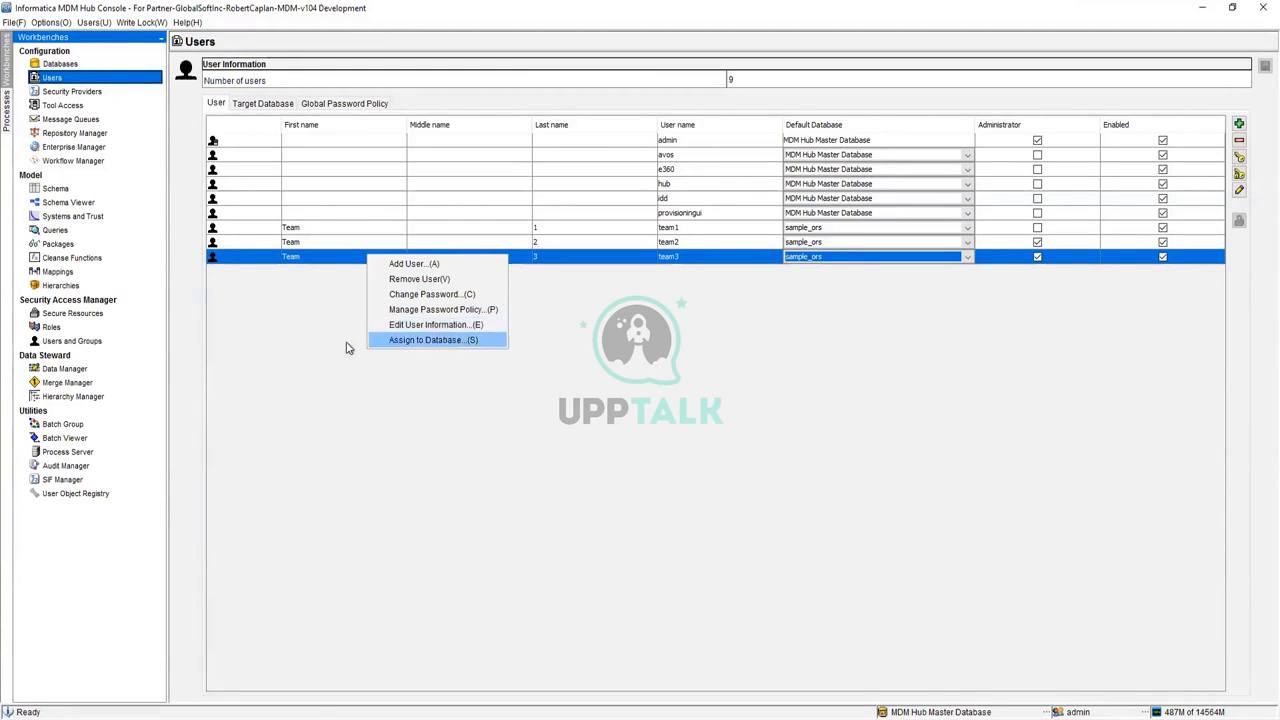
left_click(309, 331)
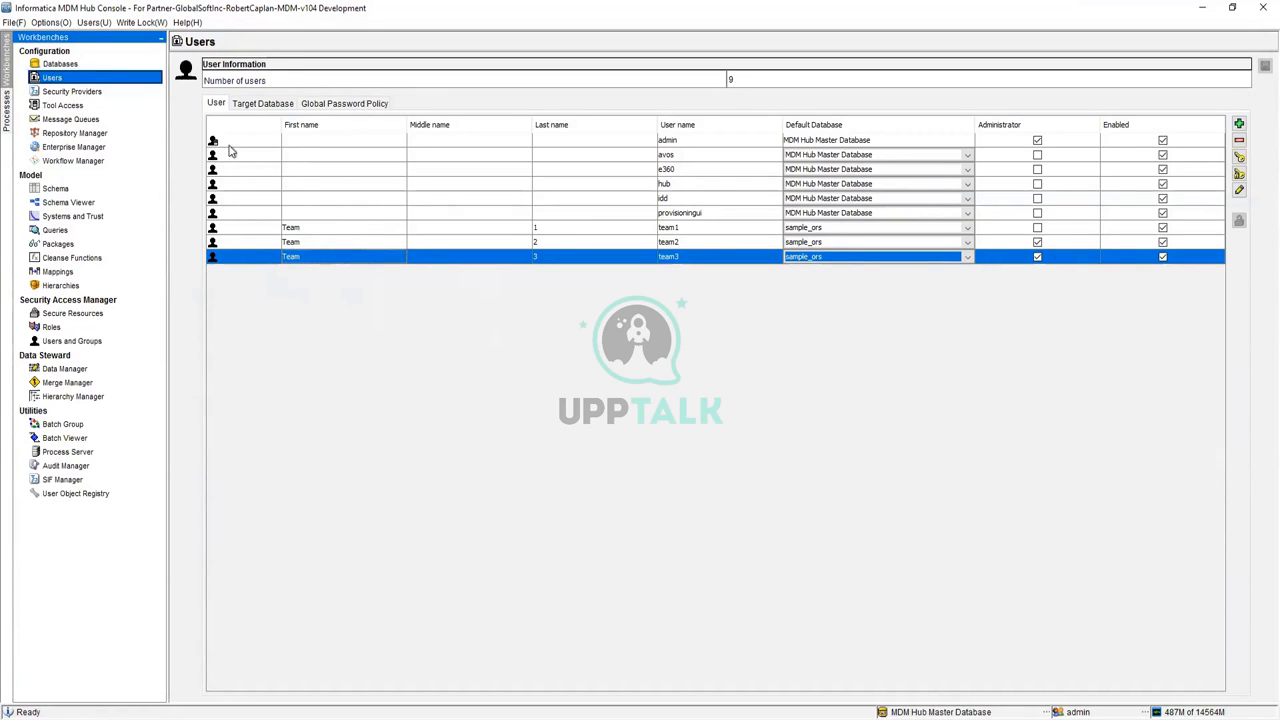
Release the write lock from Repository Manager's Validate view and recheck the lock options
left_click(99, 139)
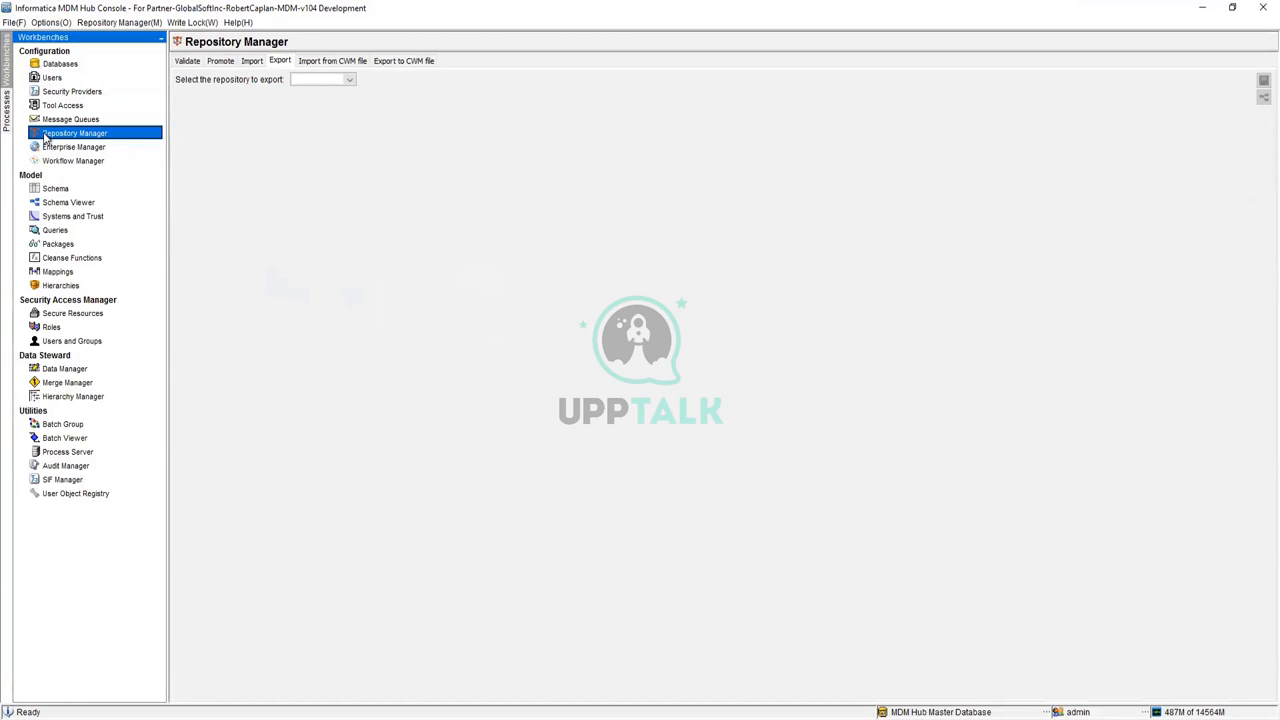
left_click(189, 61)
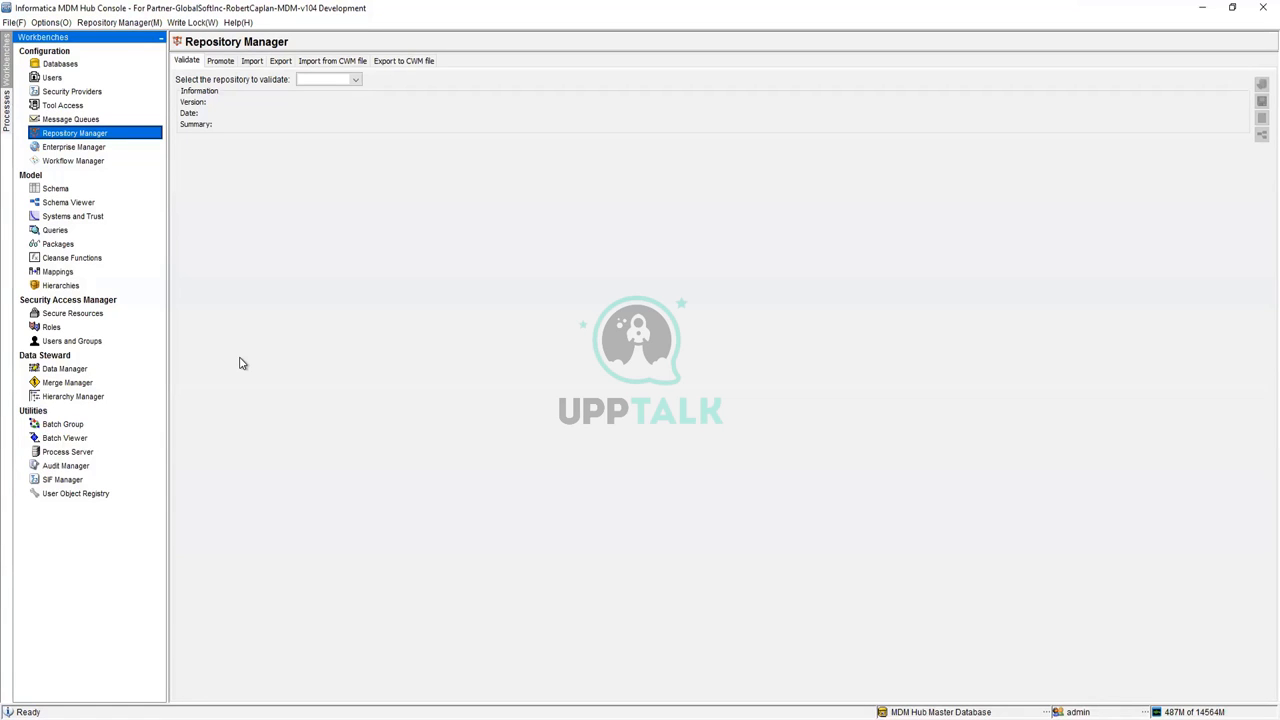
left_click(191, 22)
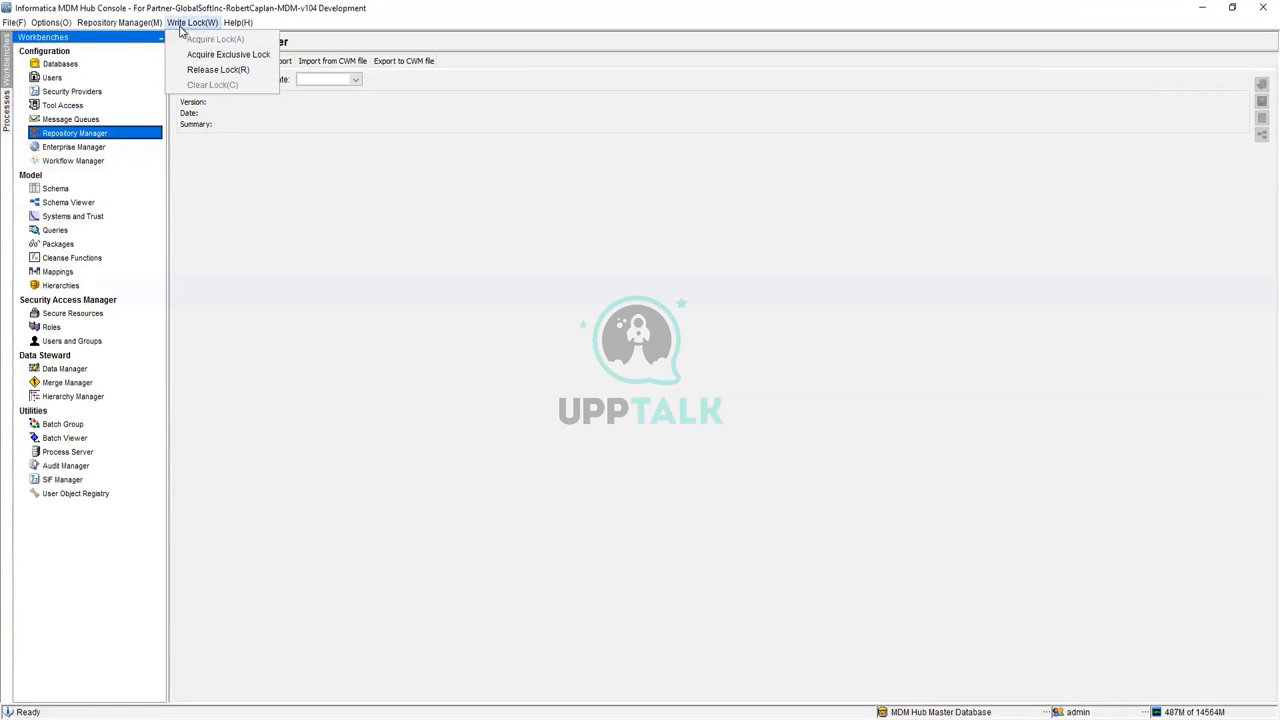
left_click(382, 432)
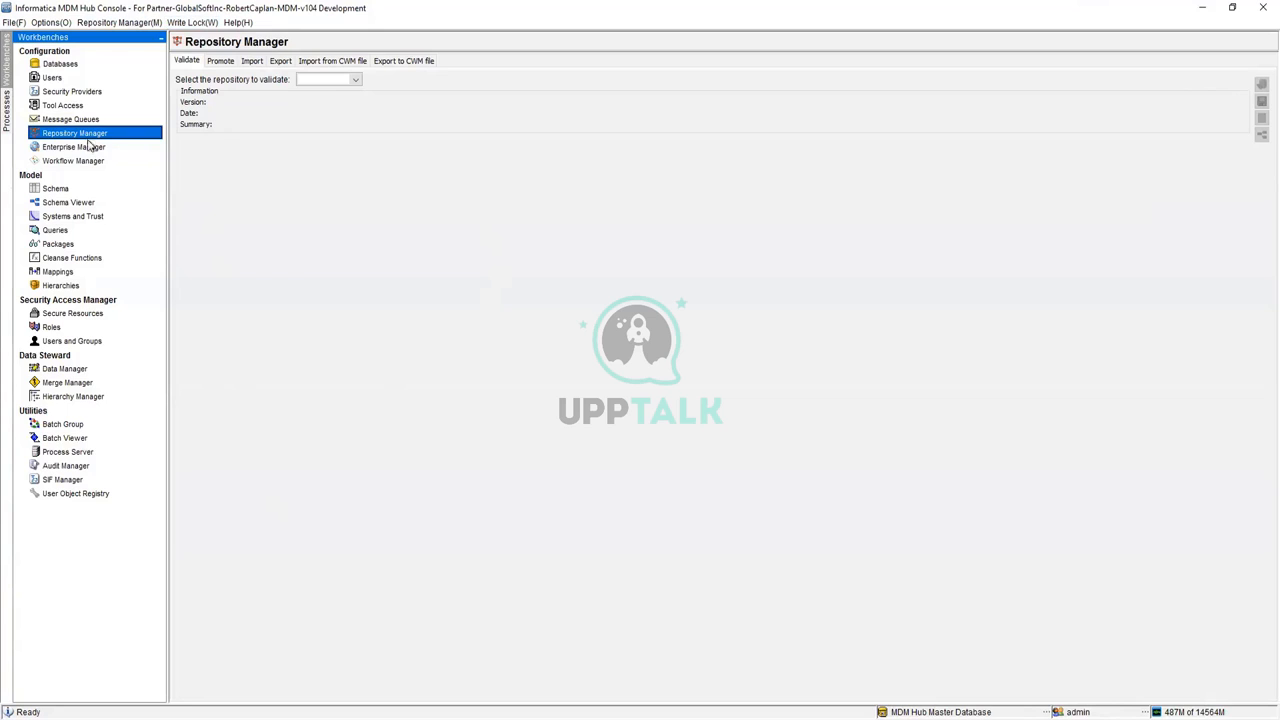
left_click(192, 23)
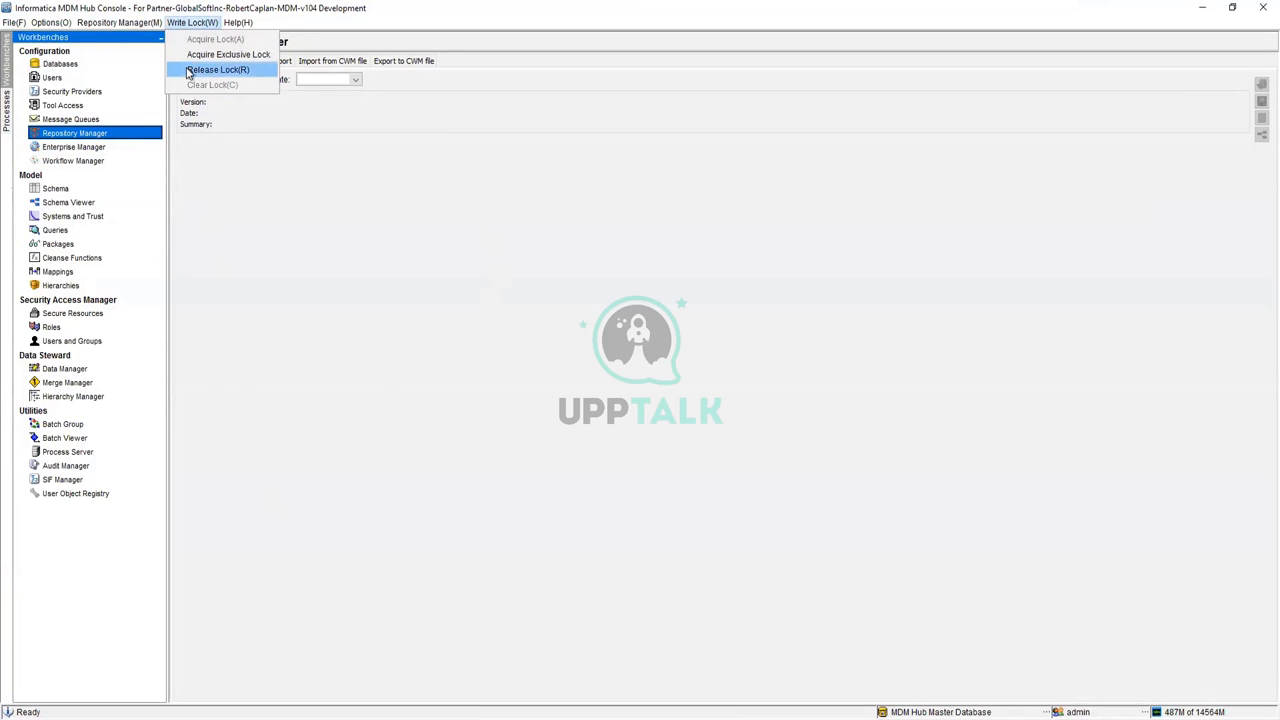
left_click(217, 70)
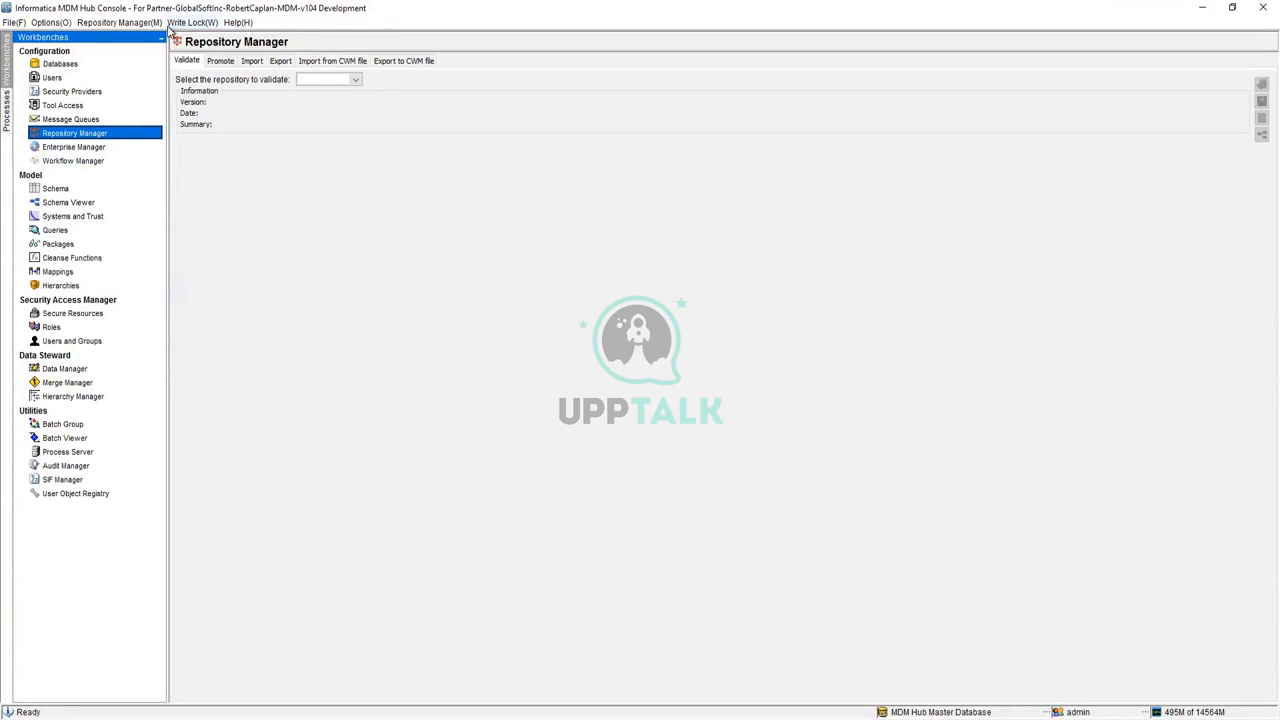
left_click(172, 24)
left_click(268, 218)
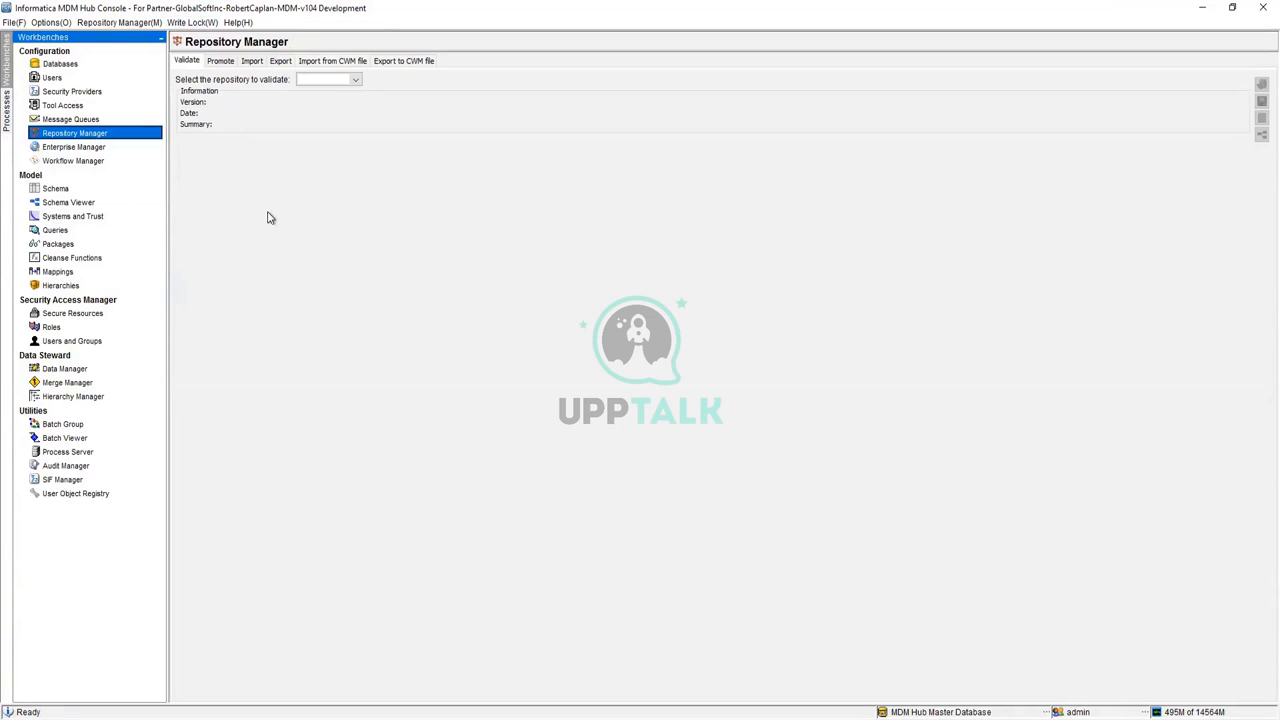